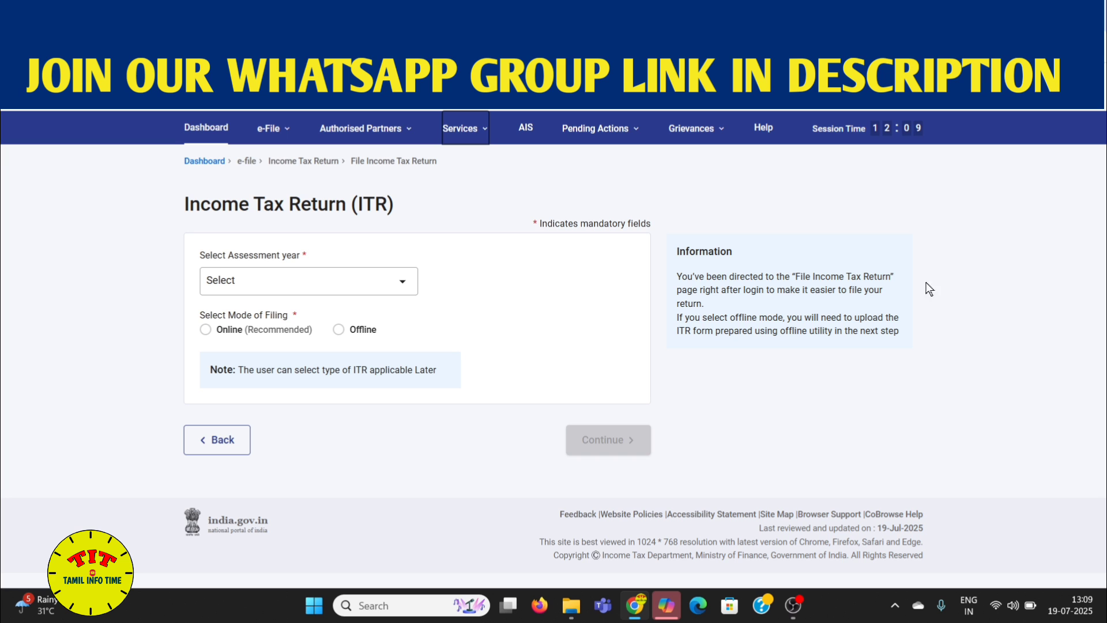
Set the assessment year to 2025-26 (Current A.Y.) with Online as the mode of filing, and continue
left_click(362, 128)
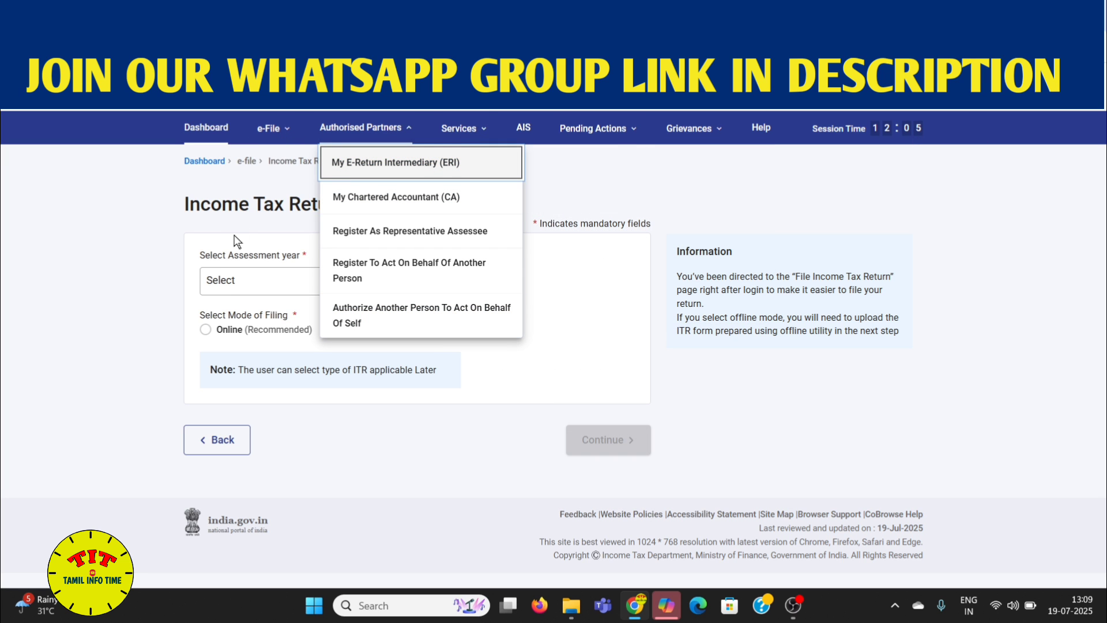
left_click(231, 284)
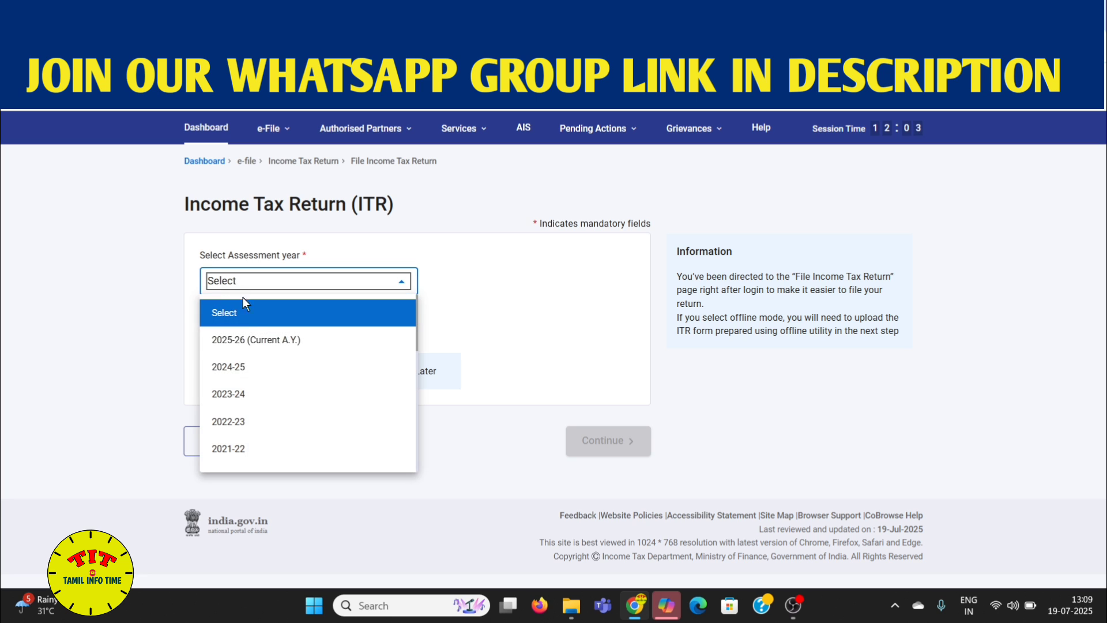
left_click(316, 345)
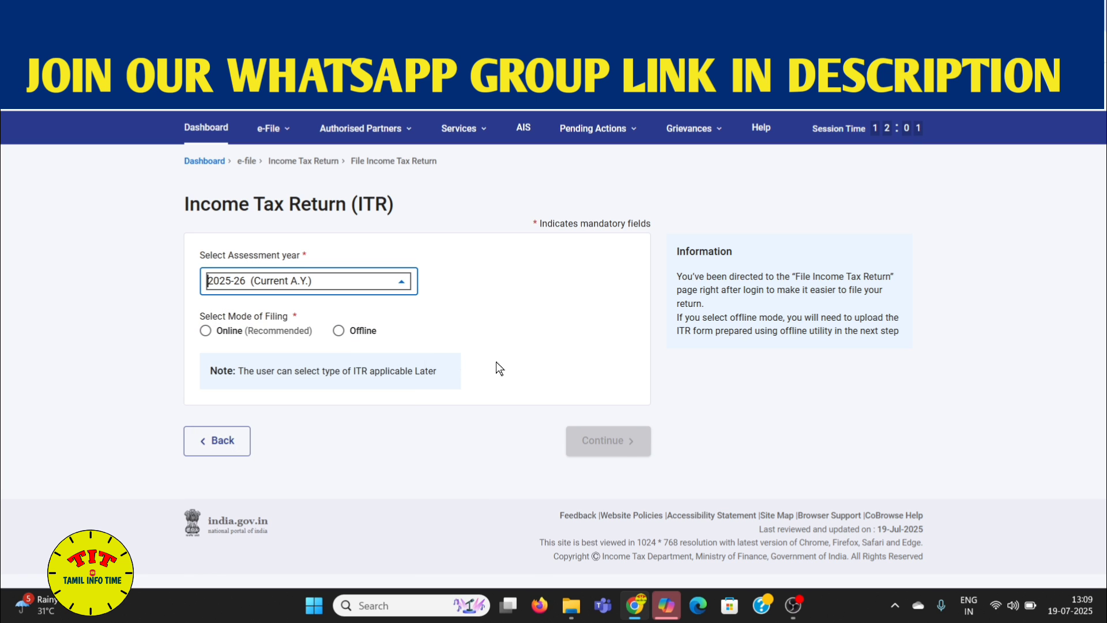
left_click(206, 330)
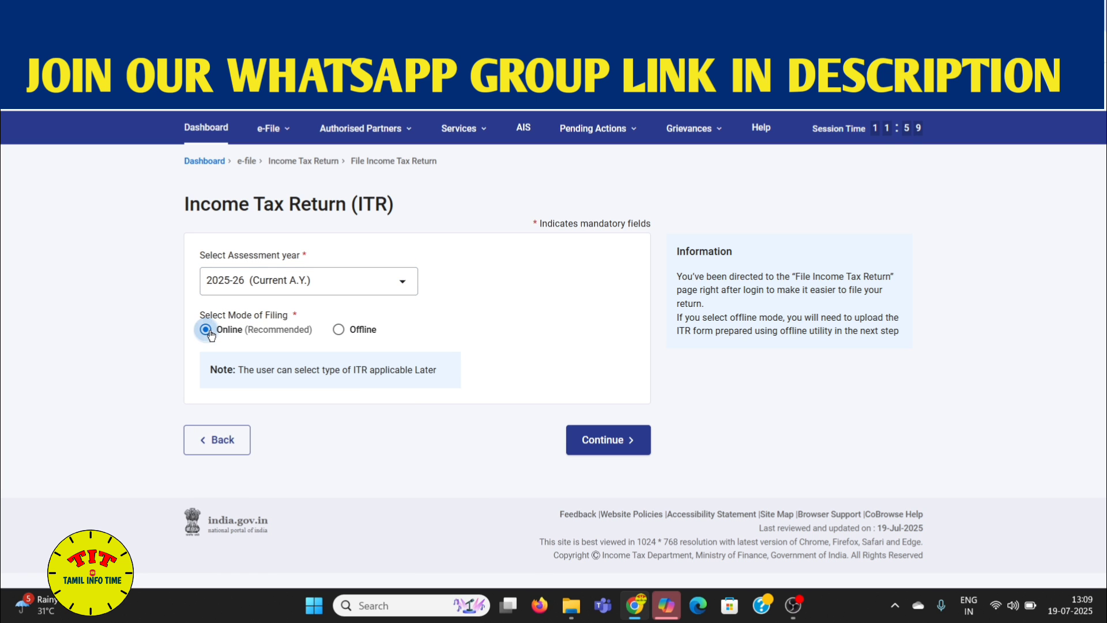
left_click(637, 454)
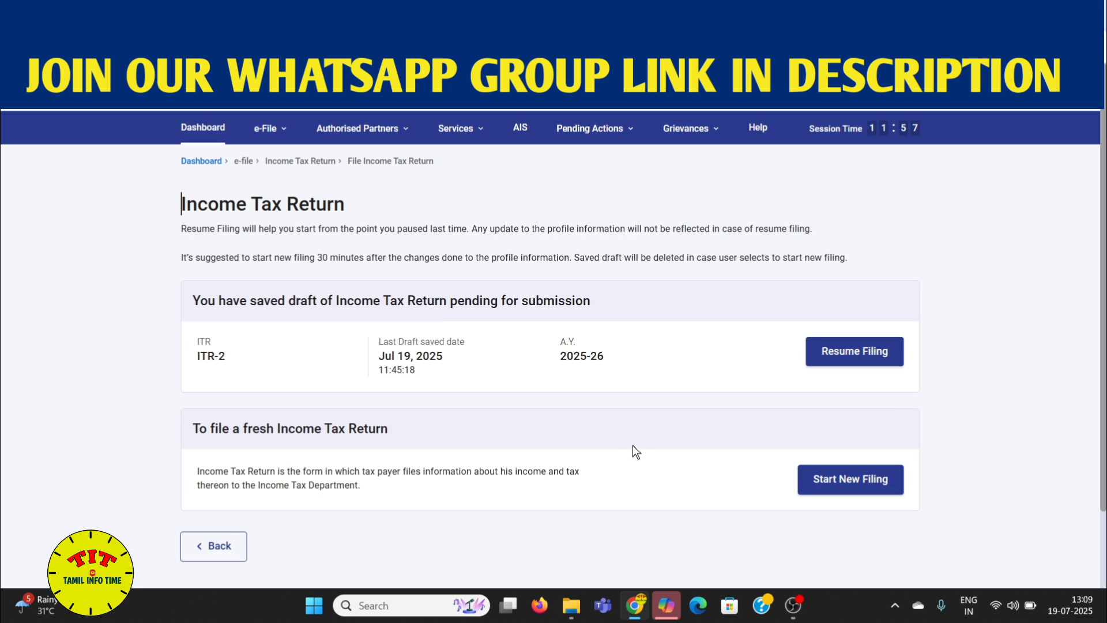
Start a new filing instead of resuming the saved draft, and continue with Individual as the applicable status
scroll(676, 441, "down", 2)
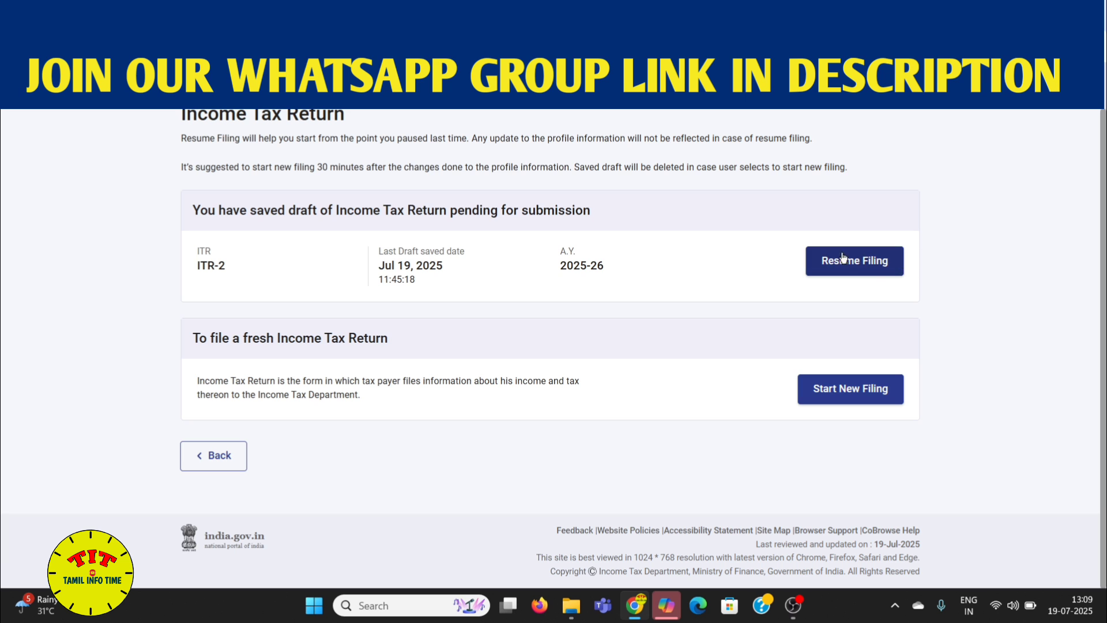
left_click(873, 388)
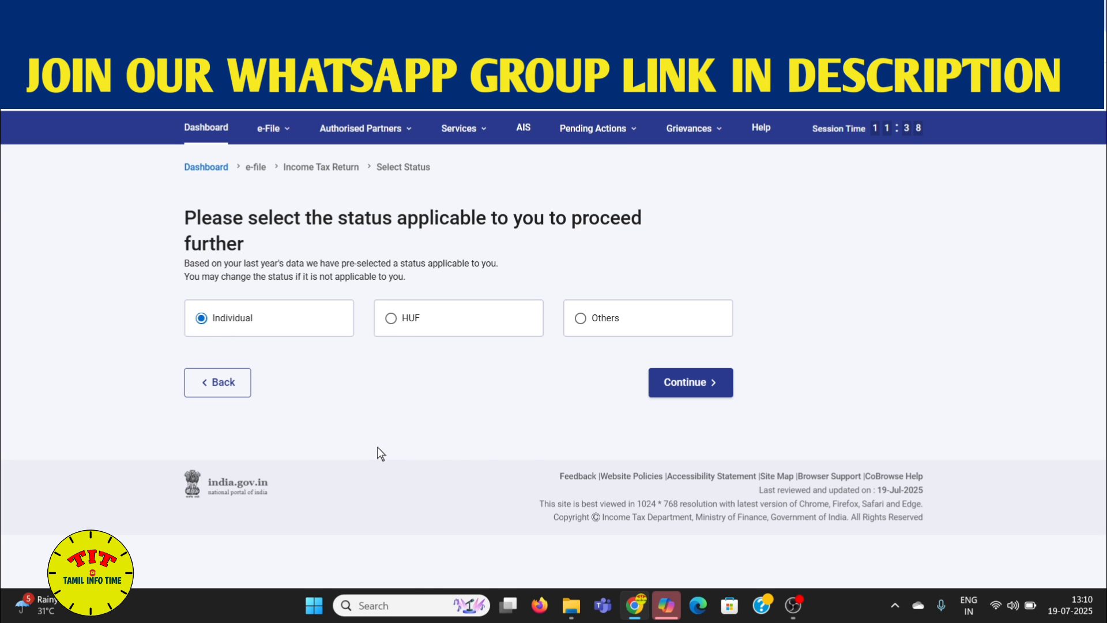
left_click(682, 383)
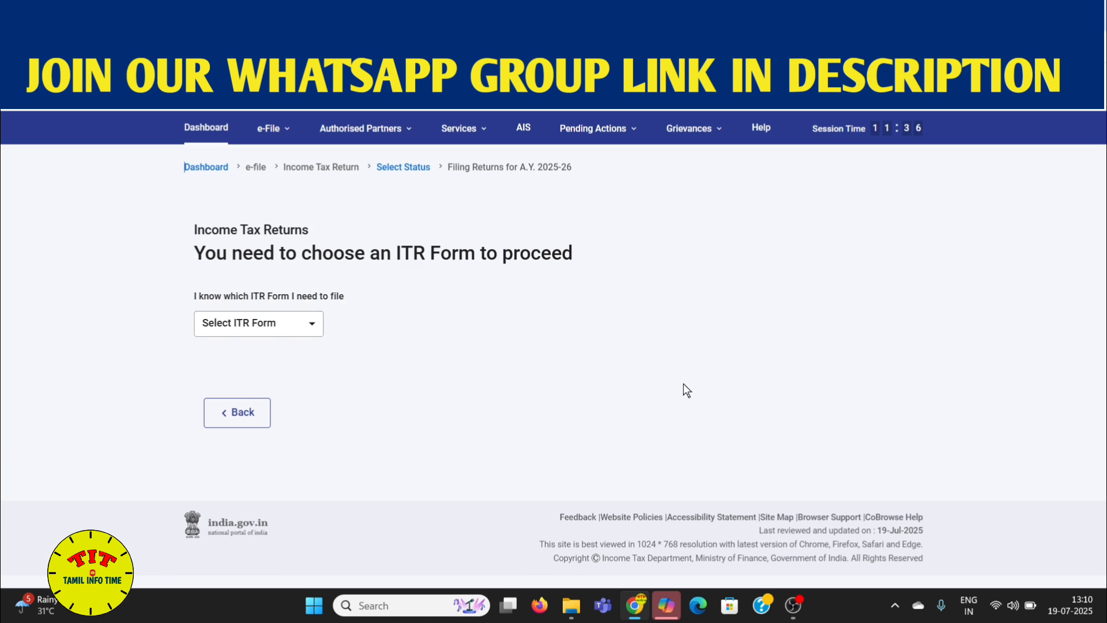
Choose ITR-2 as the return form and proceed with it
left_click(260, 325)
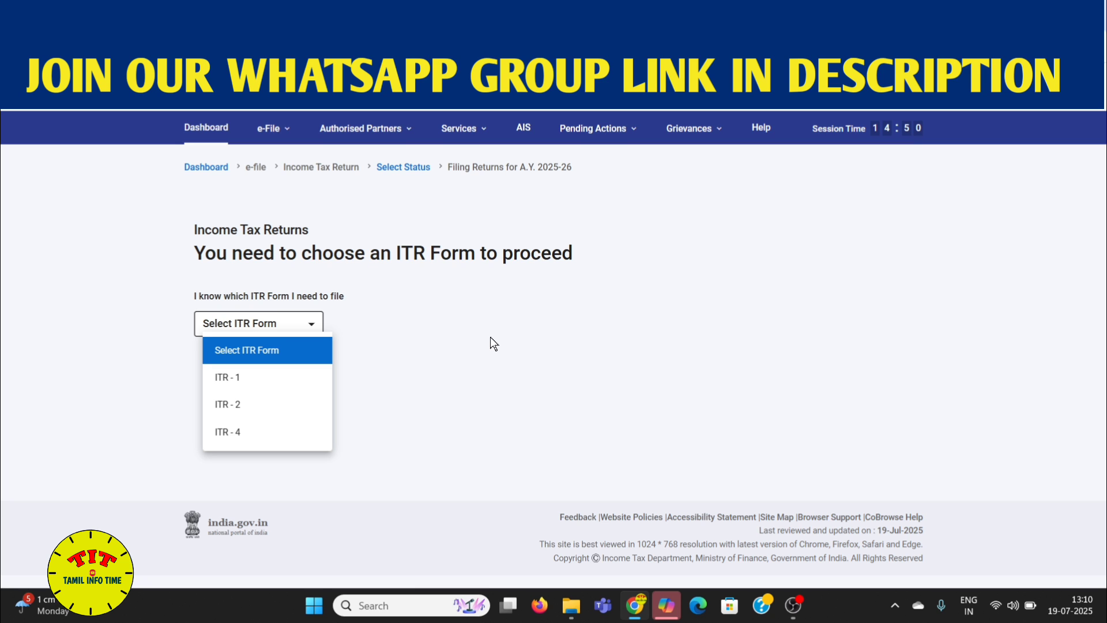
left_click(237, 413)
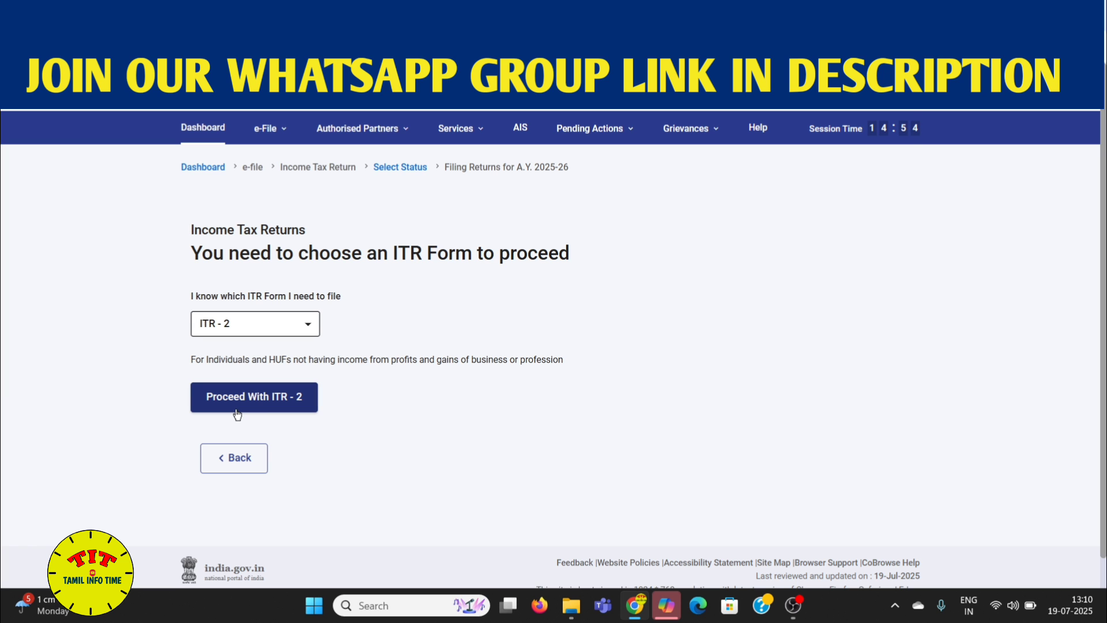
left_click(250, 408)
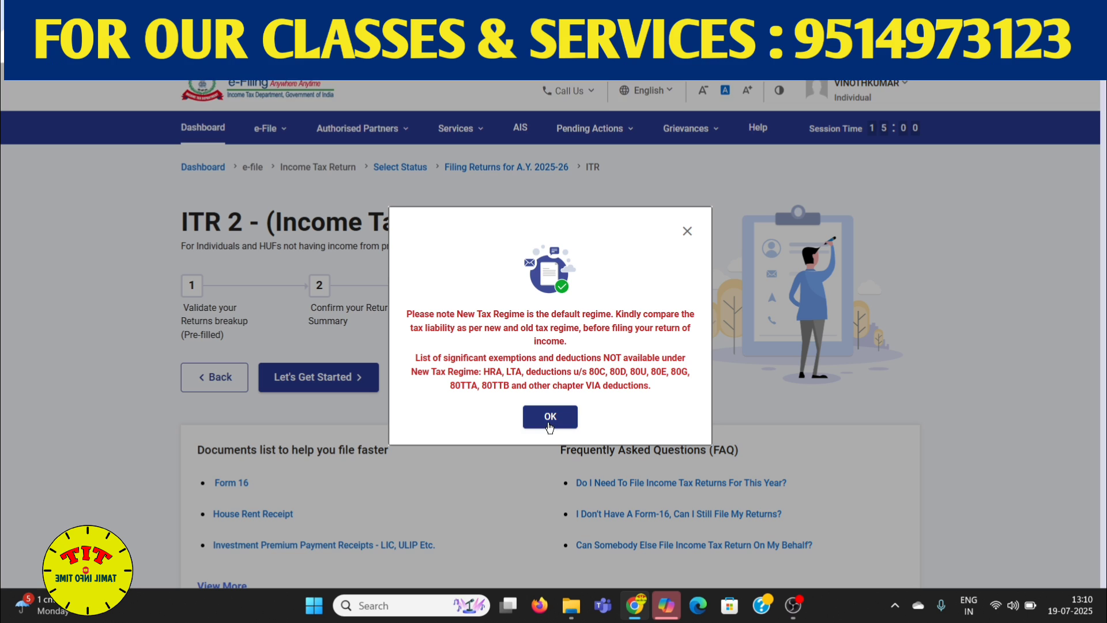
Get the return started past the tax regime notice, keeping taxable income above the basic exemption limit as the filing reason
left_click(549, 424)
scroll(527, 424, "down", 3)
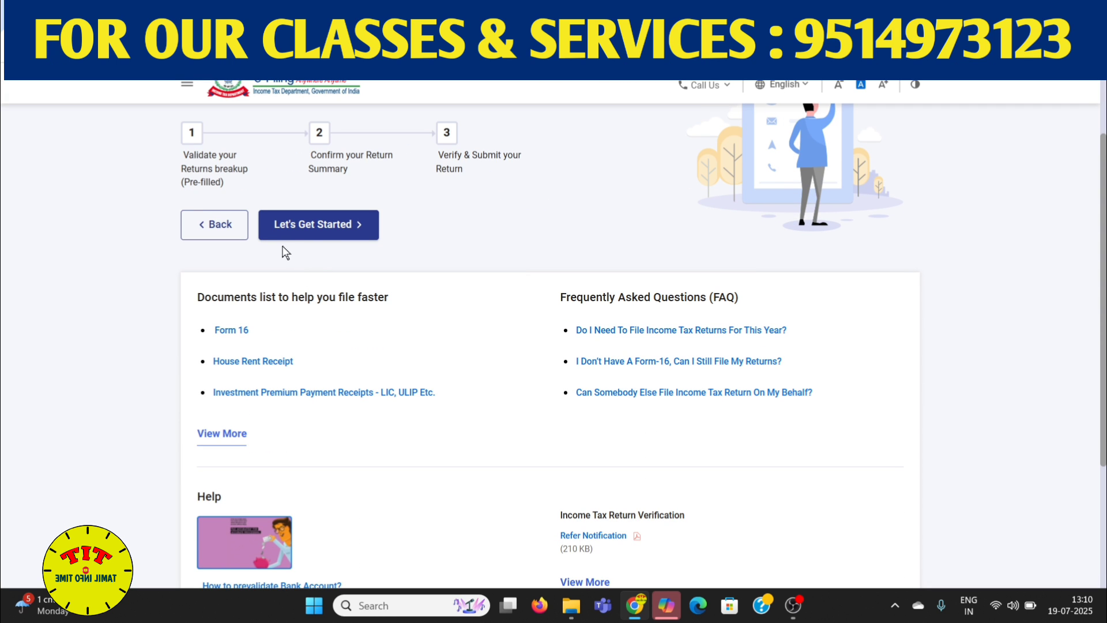
left_click(319, 226)
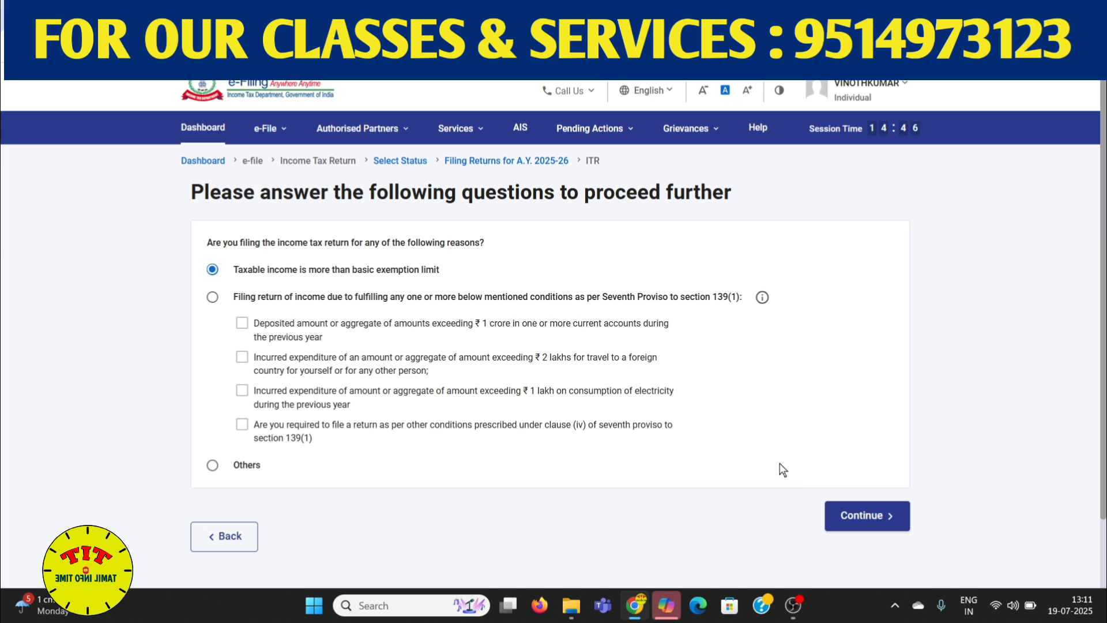
left_click(855, 515)
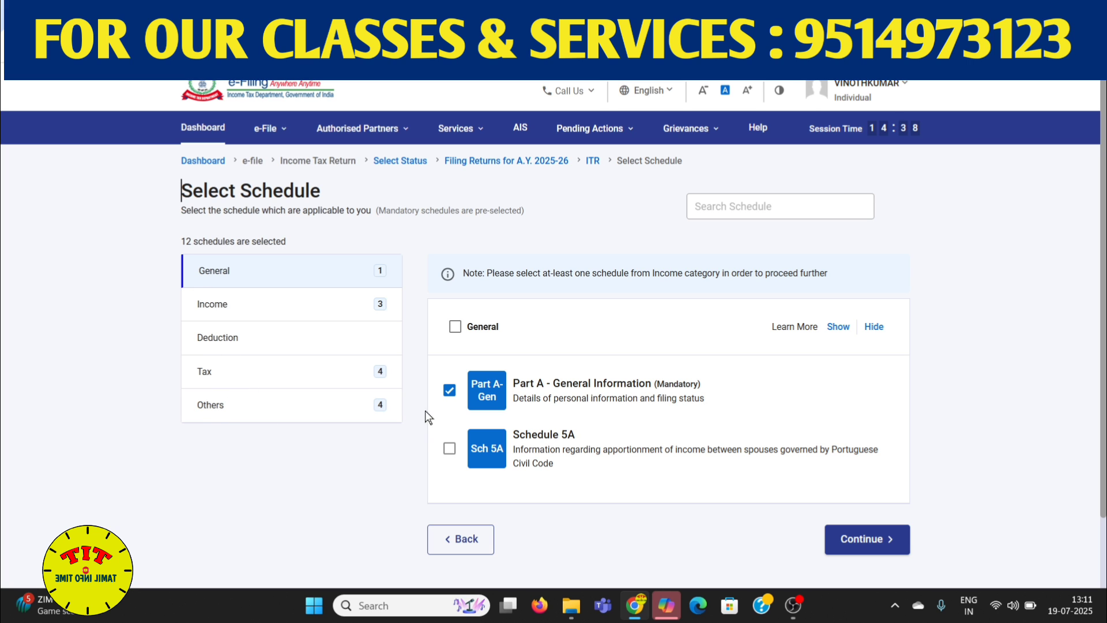
Look through the schedules offered in the Income and Deduction categories and return to the General category
left_click(240, 320)
scroll(489, 341, "down", 2)
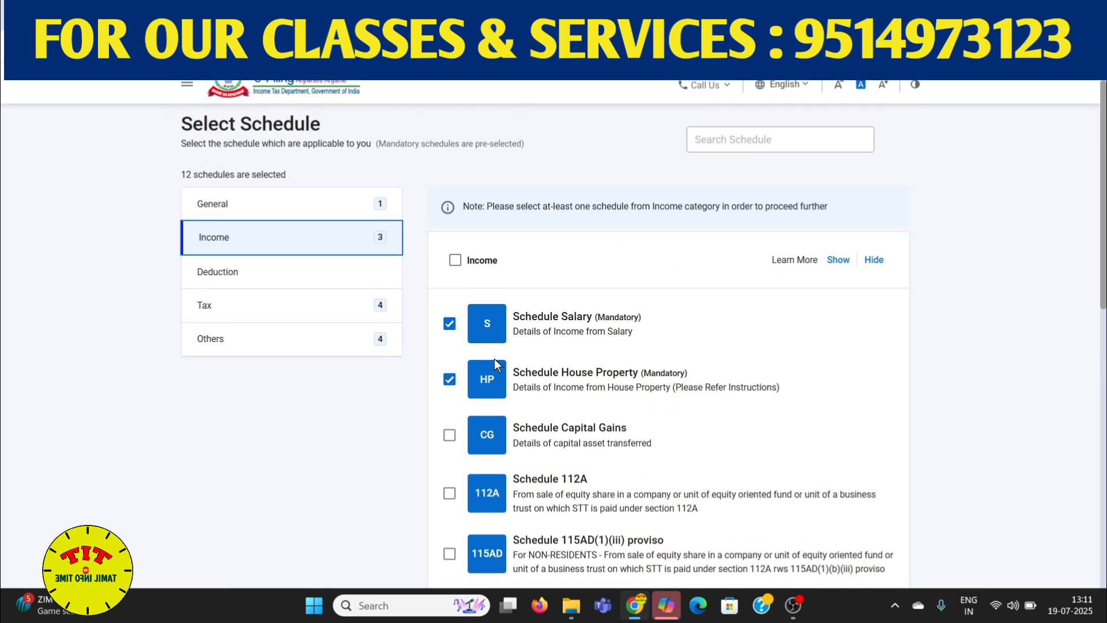
scroll(549, 341, "down", 7)
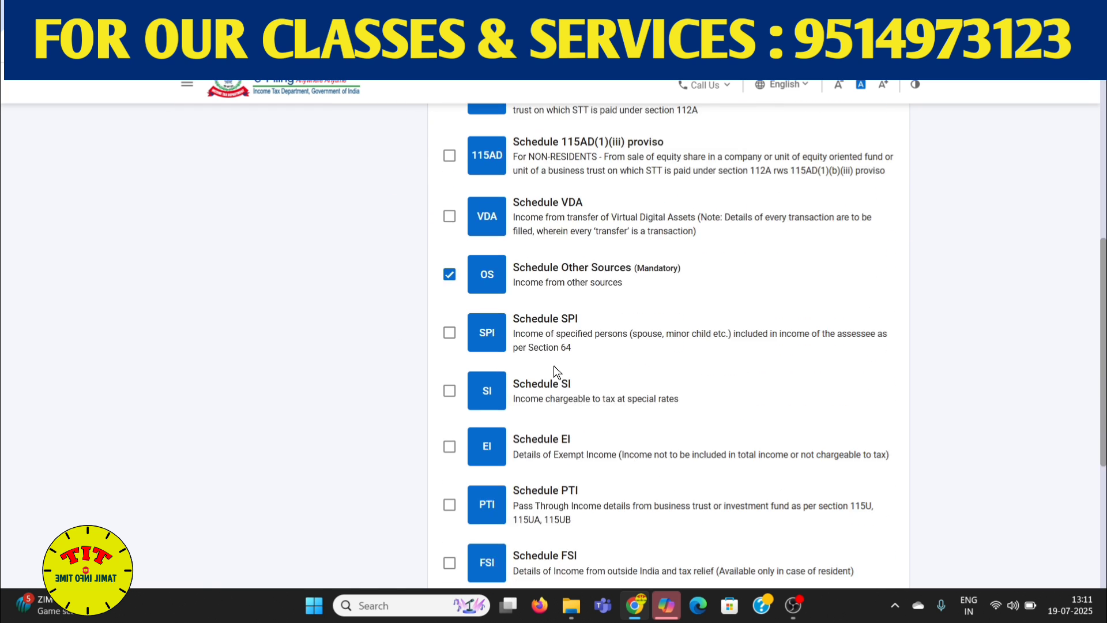
scroll(403, 352, "up", 7)
left_click(240, 184)
scroll(554, 306, "down", 3)
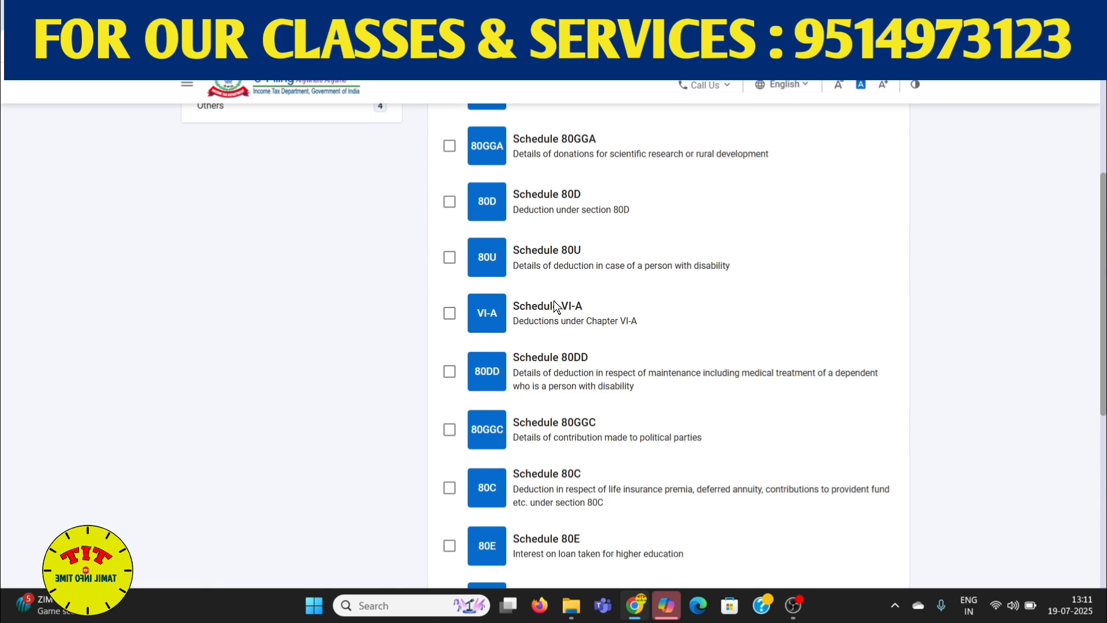
scroll(554, 308, "down", 6)
scroll(330, 337, "up", 10)
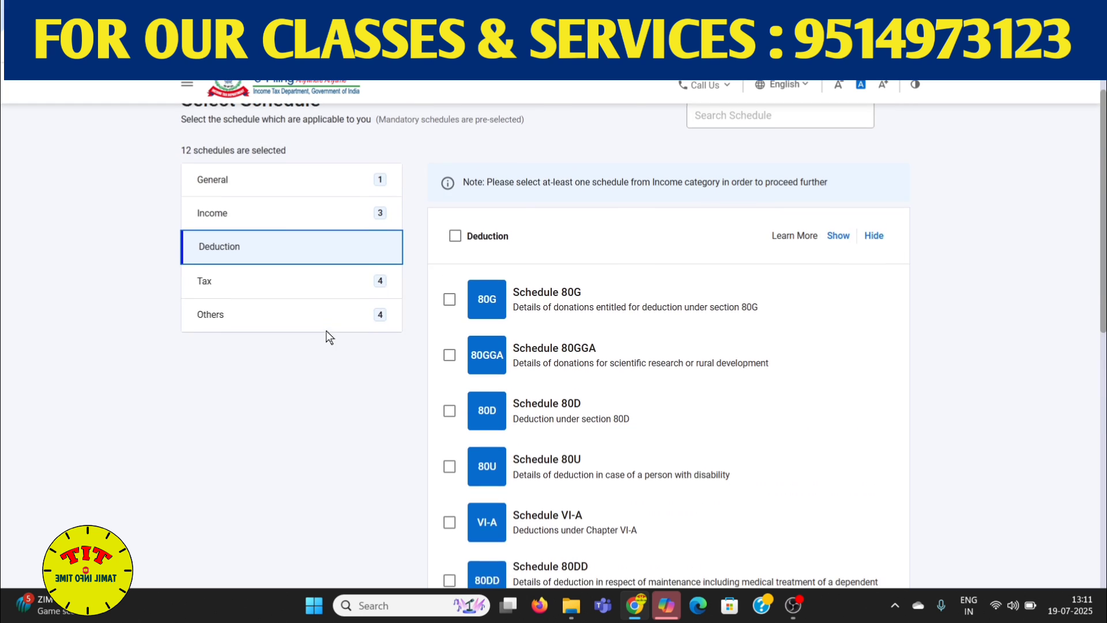
scroll(327, 340, "up", 2)
left_click(280, 287)
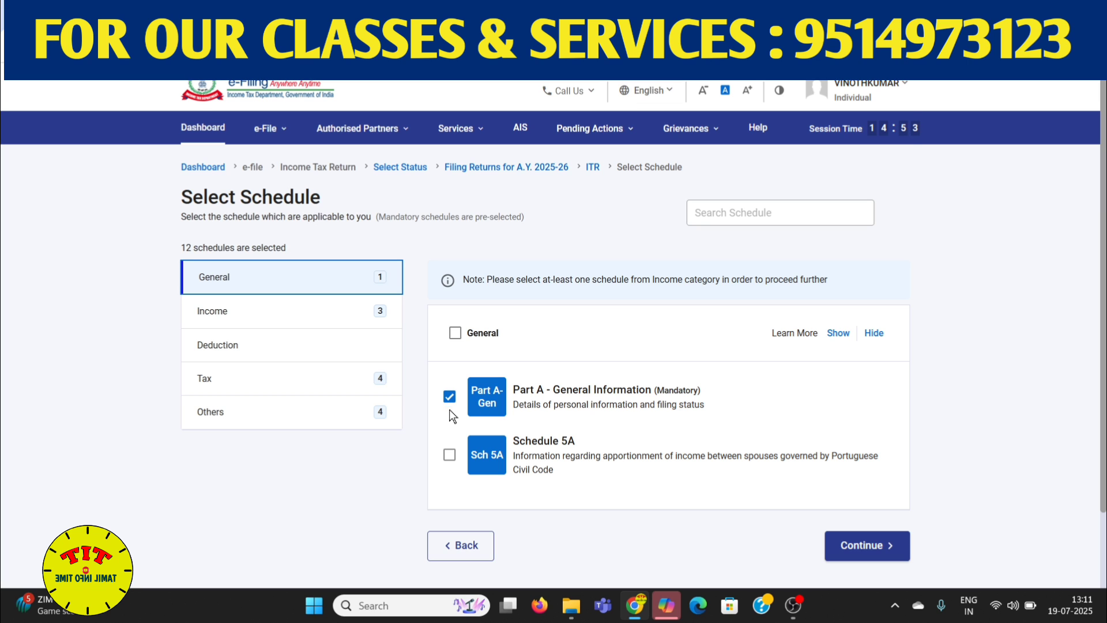
Add Schedule Capital Gains, Schedule 112A and Schedule VDA to the selected income schedules
left_click(231, 313)
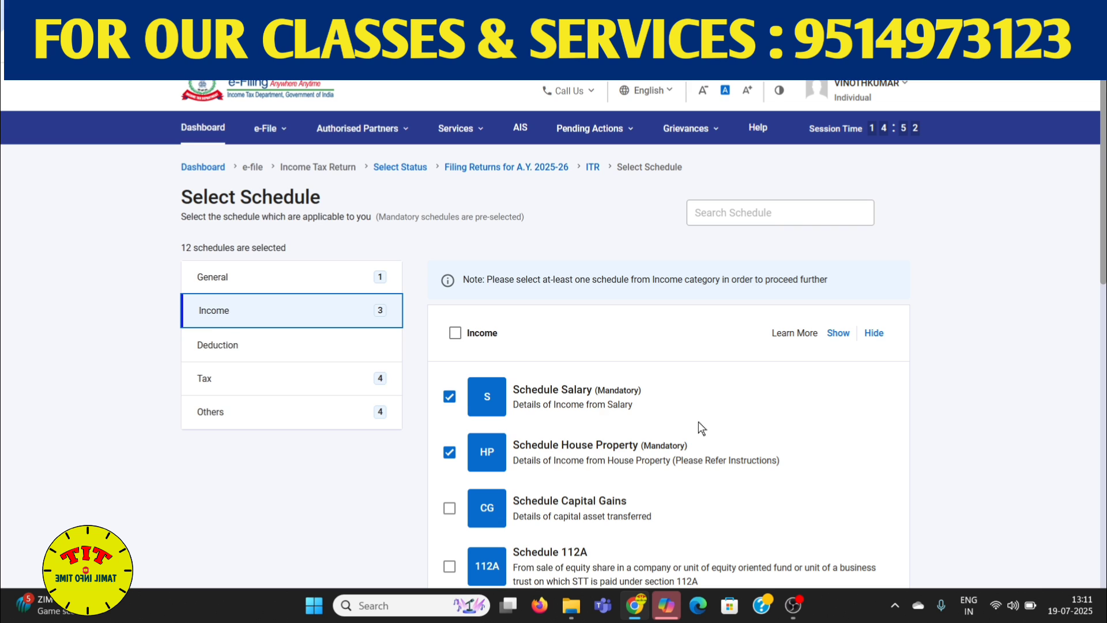
scroll(698, 420, "down", 3)
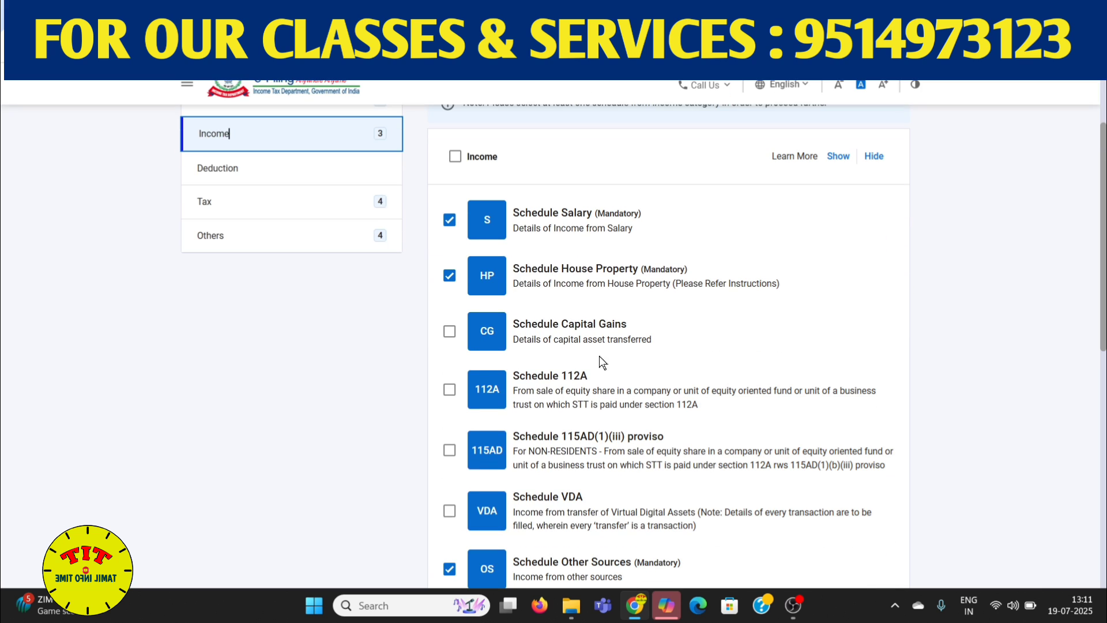
left_click(447, 222)
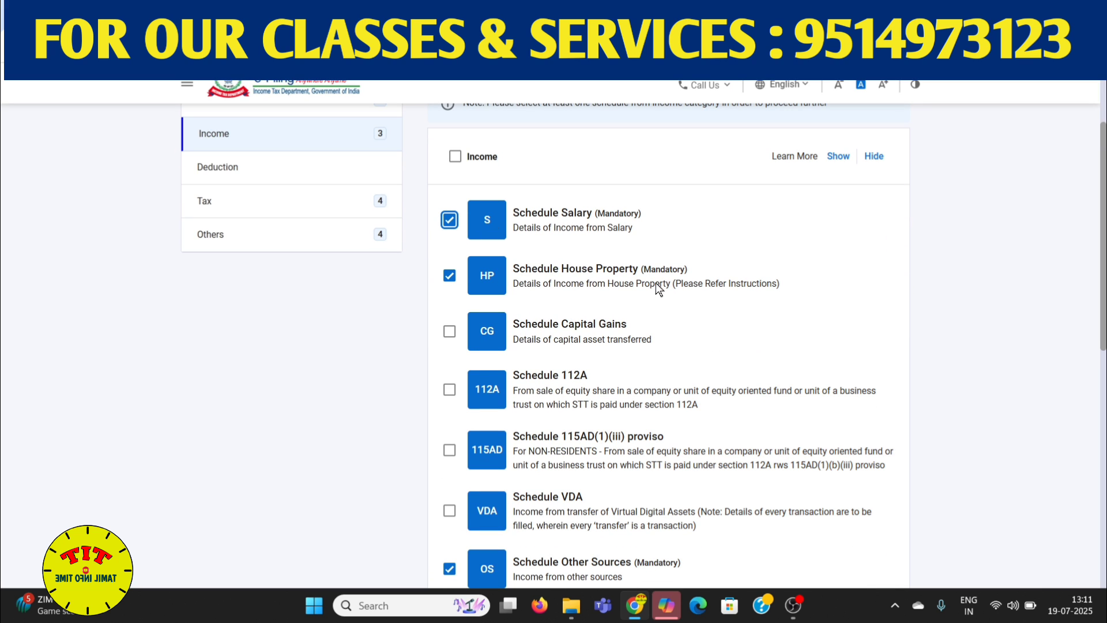
left_click(448, 333)
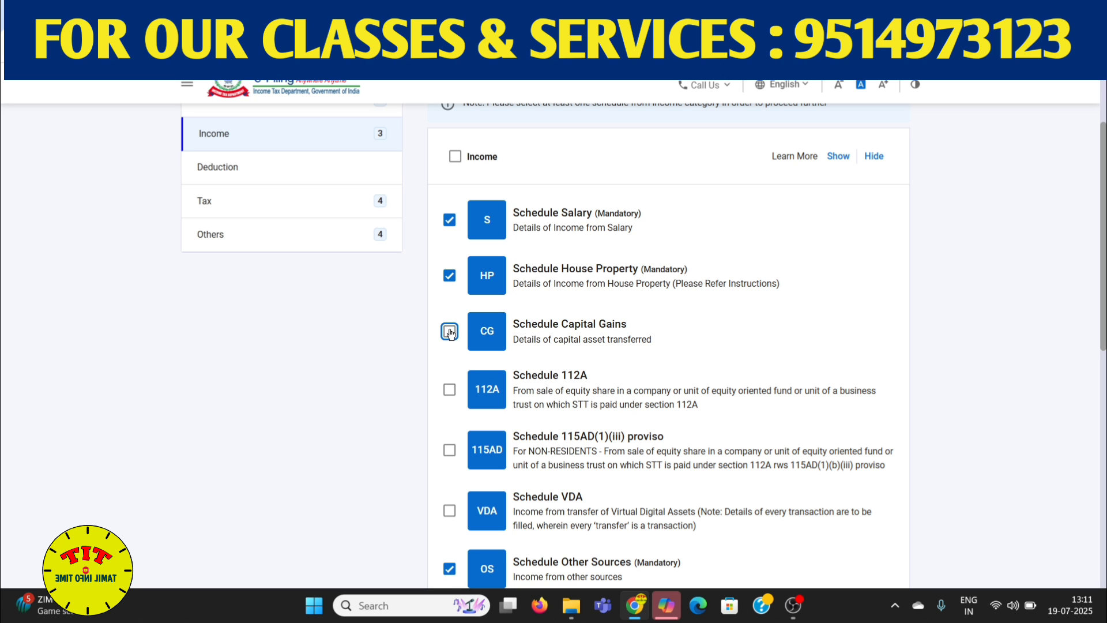
left_click(450, 392)
scroll(563, 368, "down", 3)
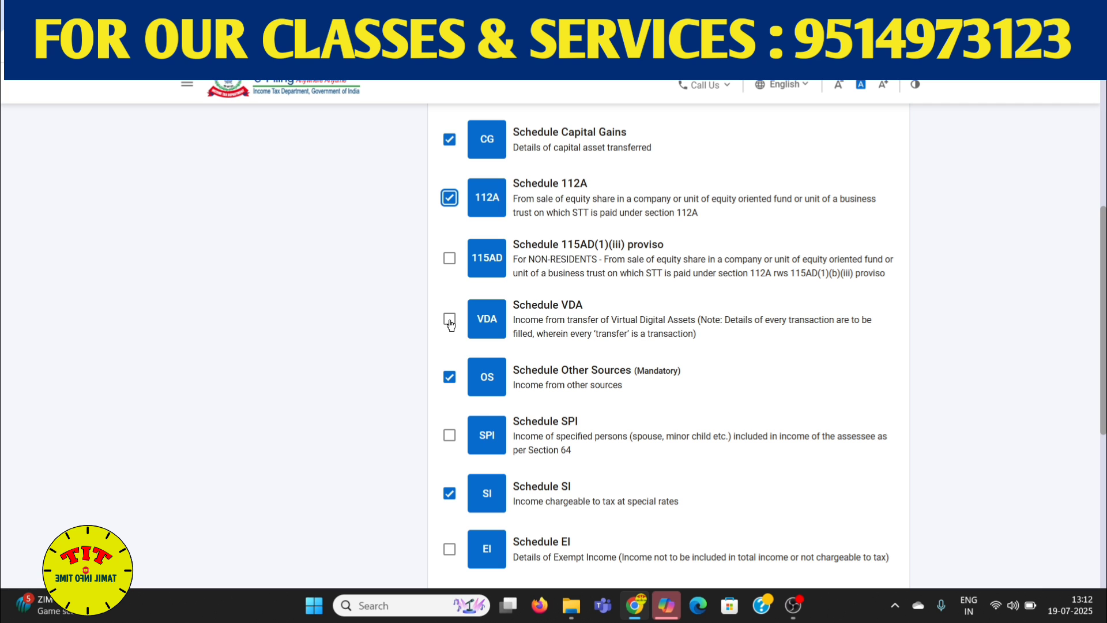
left_click(450, 320)
scroll(680, 360, "down", 2)
scroll(677, 362, "up", 3)
scroll(675, 361, "up", 6)
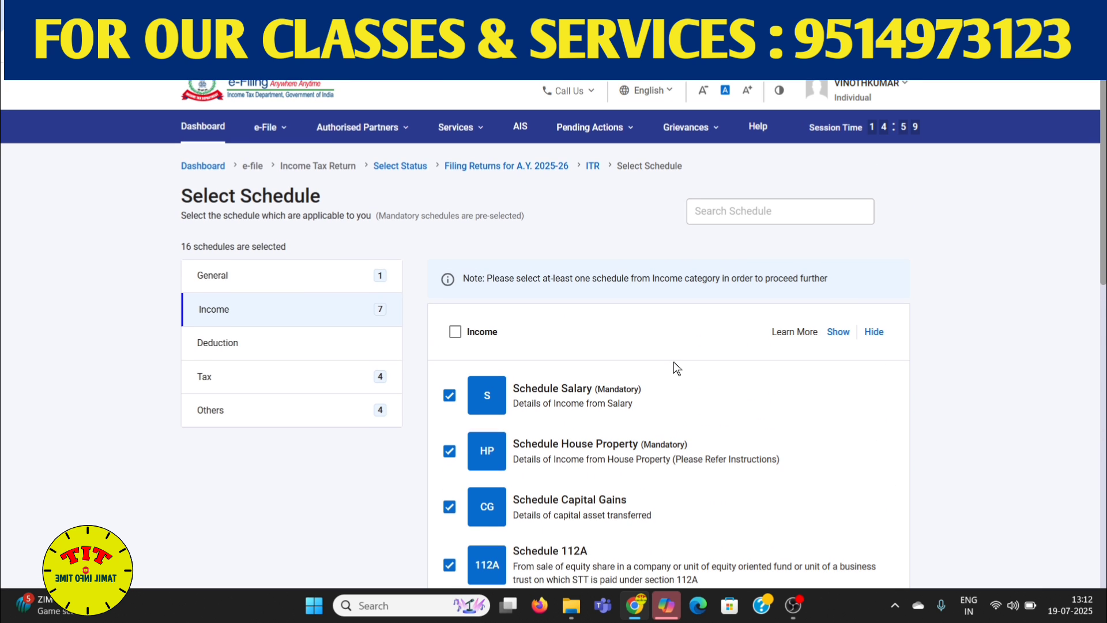
scroll(673, 362, "down", 3)
scroll(673, 362, "down", 5)
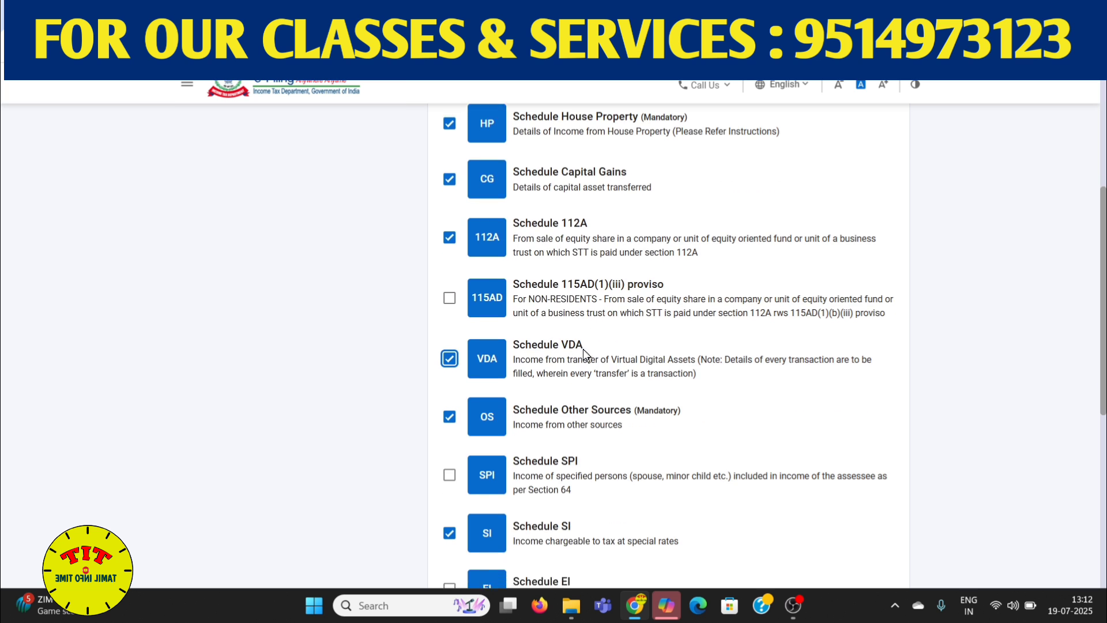
scroll(623, 382, "up", 4)
scroll(605, 317, "up", 5)
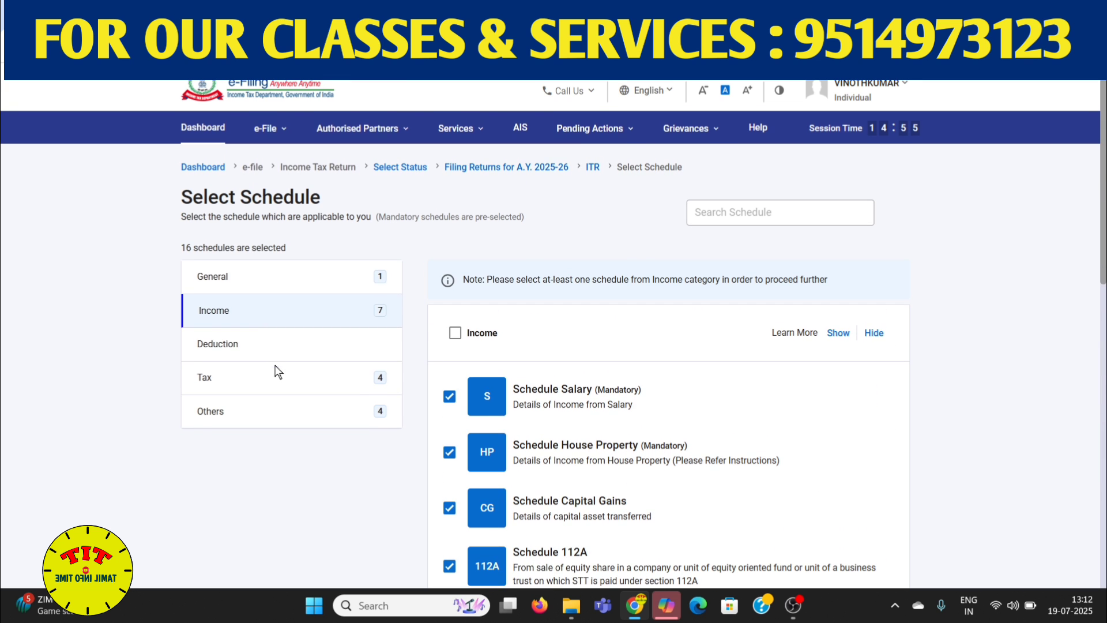
Add Schedule 80C and Schedule 80D to the selected deduction schedules
left_click(309, 352)
scroll(507, 394, "down", 3)
scroll(505, 392, "down", 2)
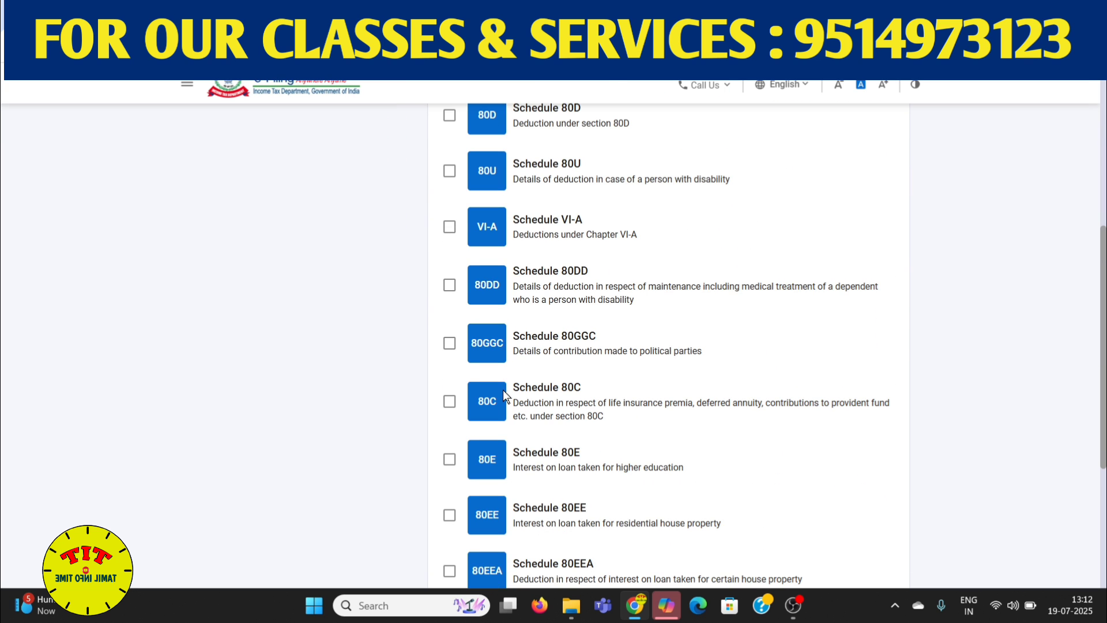
scroll(504, 389, "up", 1)
scroll(509, 388, "down", 2)
left_click(449, 401)
scroll(538, 450, "down", 3)
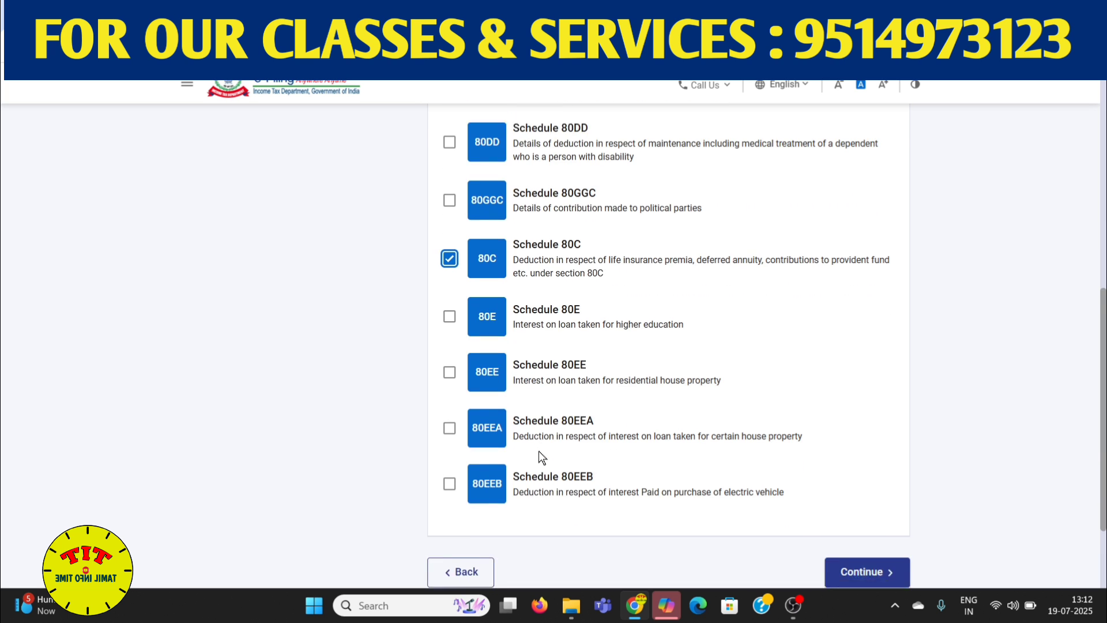
scroll(538, 450, "up", 5)
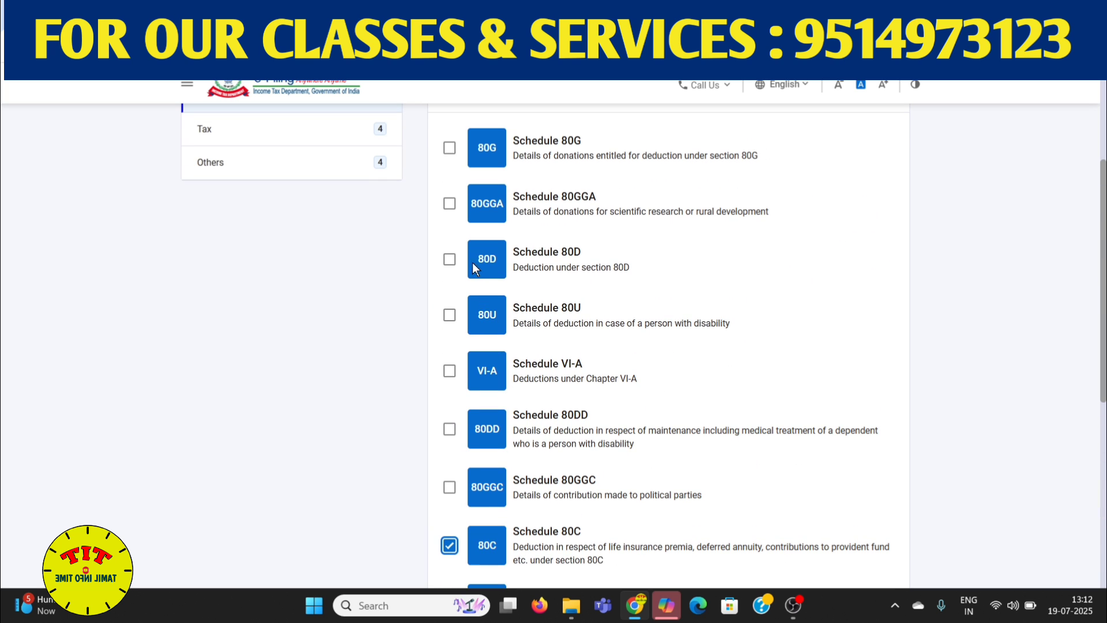
left_click(449, 257)
scroll(486, 326, "up", 3)
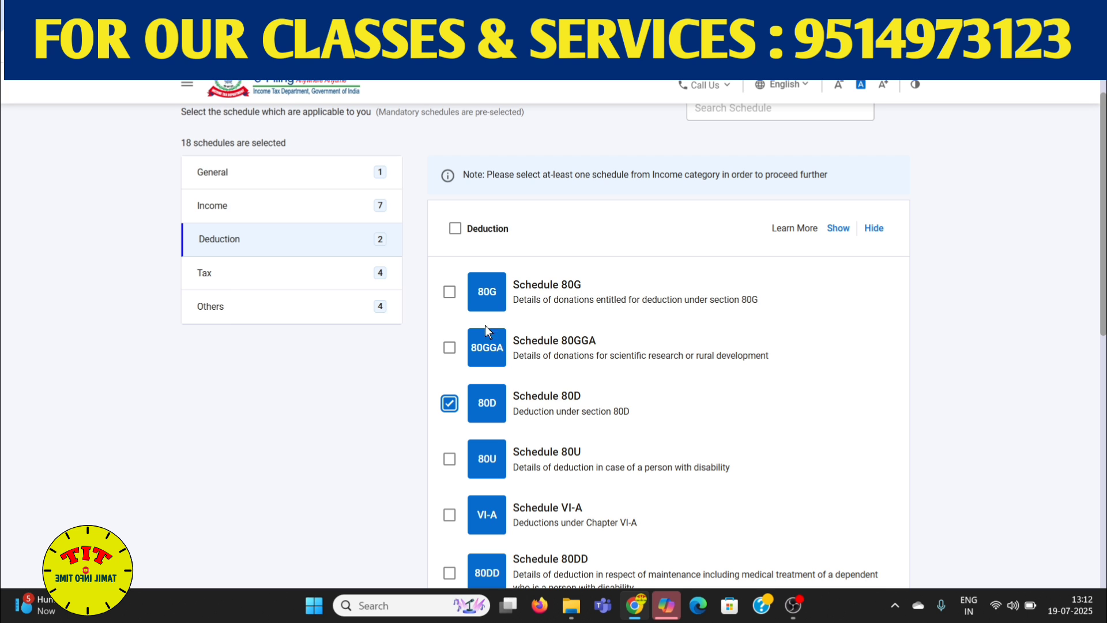
Check the preselected schedules in the Tax and Others categories and continue to the return summary
left_click(230, 281)
scroll(628, 392, "down", 2)
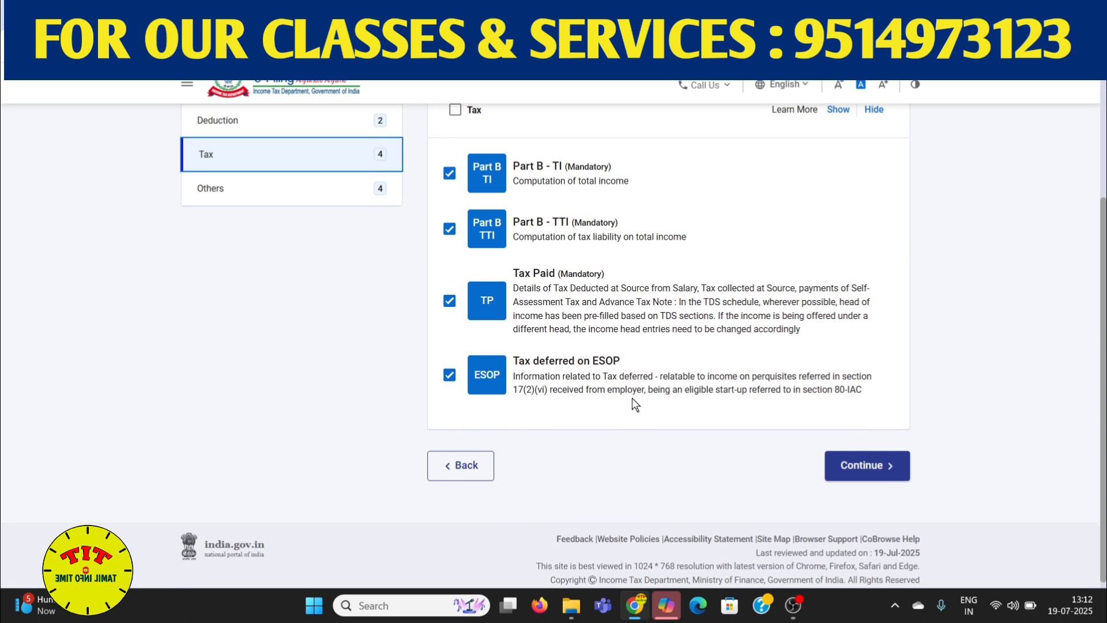
scroll(316, 386, "up", 3)
left_click(247, 342)
scroll(798, 392, "down", 4)
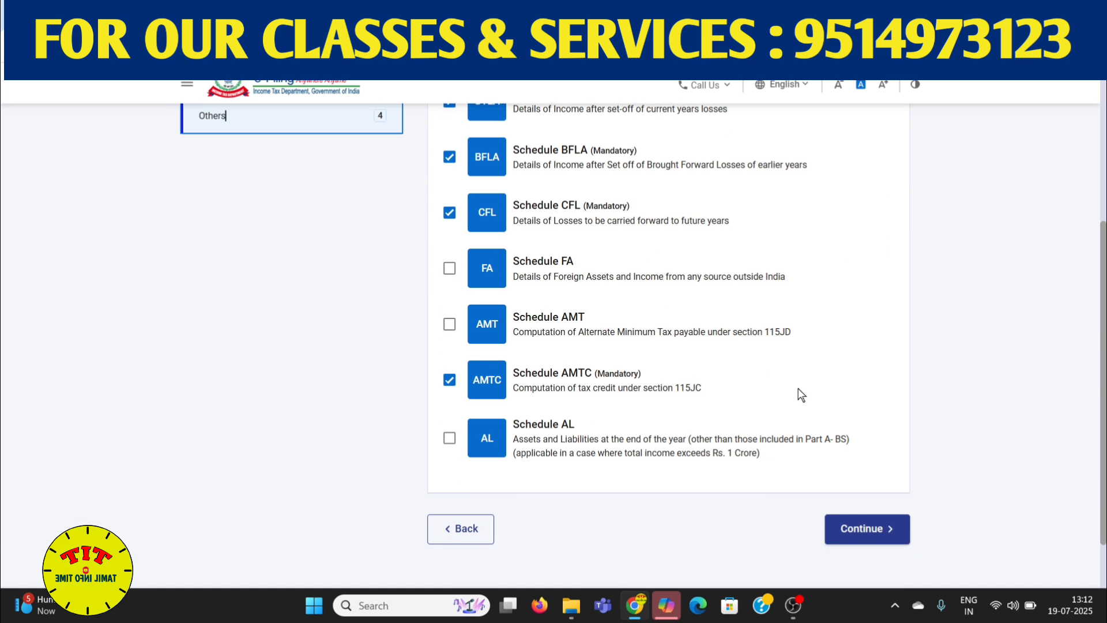
scroll(798, 391, "up", 4)
scroll(798, 391, "down", 5)
left_click(877, 480)
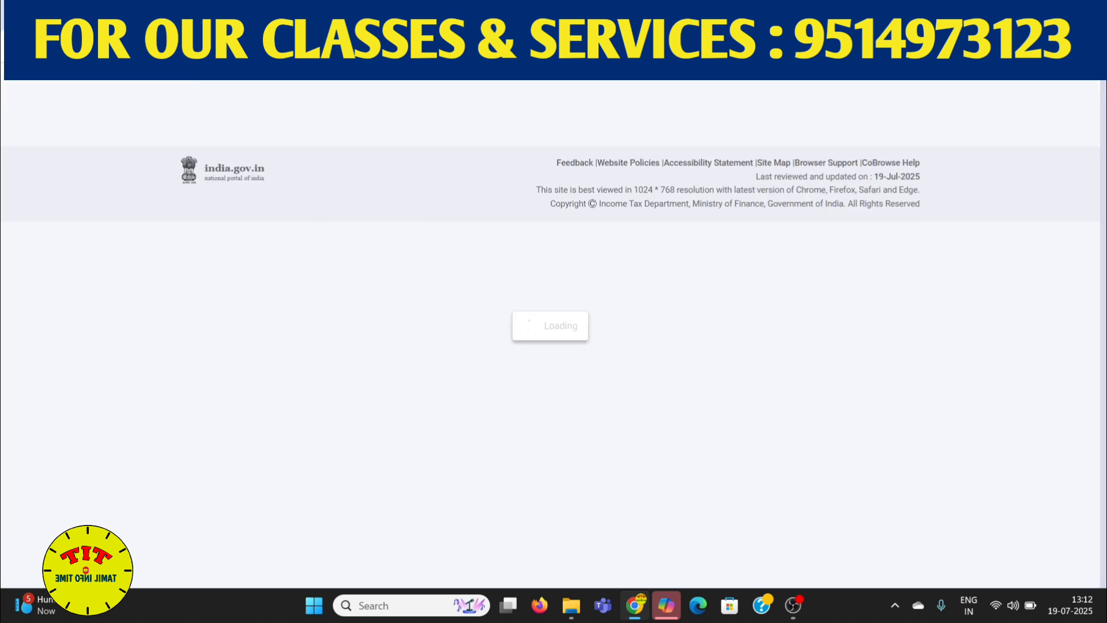
left_click(313, 373)
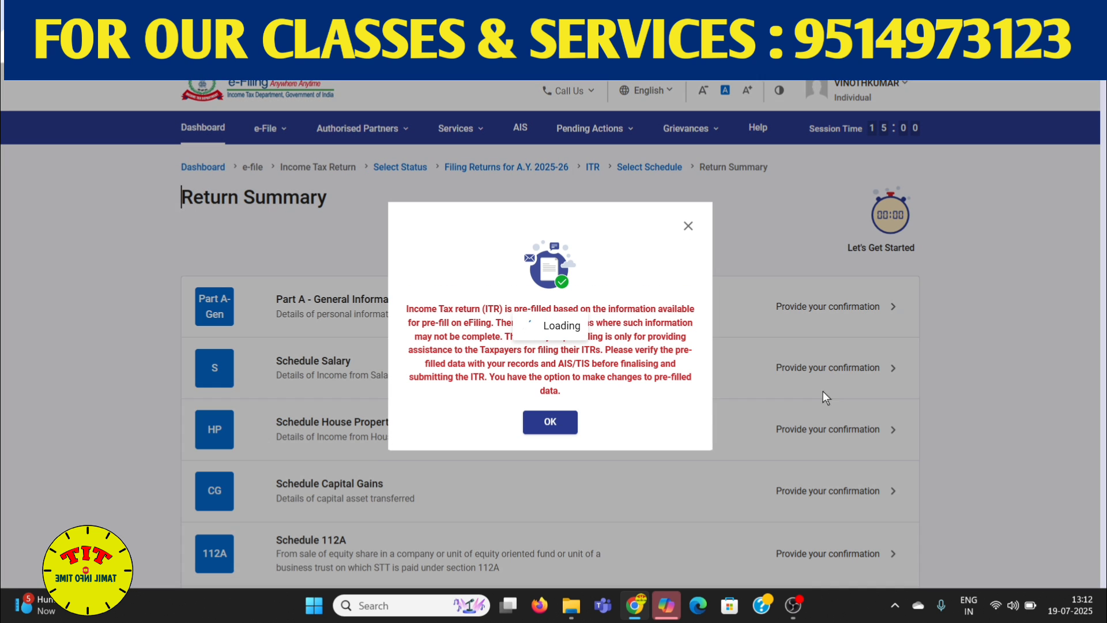
Dismiss the pre-filled data notice and look through the schedules listed in the return summary
left_click(539, 429)
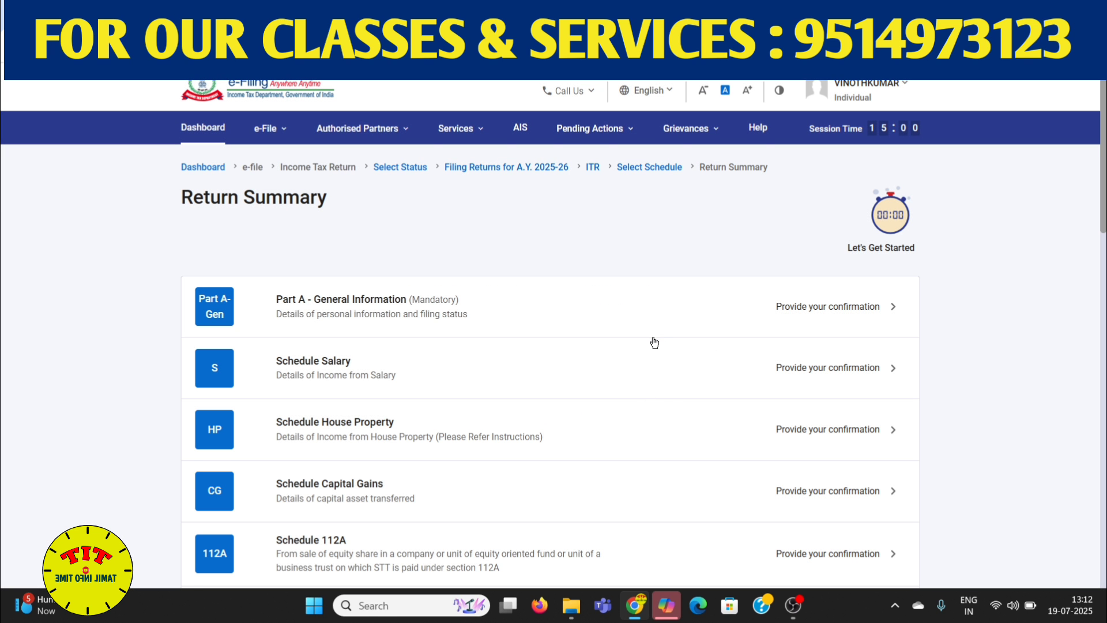
scroll(647, 336, "down", 2)
scroll(649, 336, "up", 2)
scroll(370, 325, "down", 7)
scroll(369, 342, "down", 10)
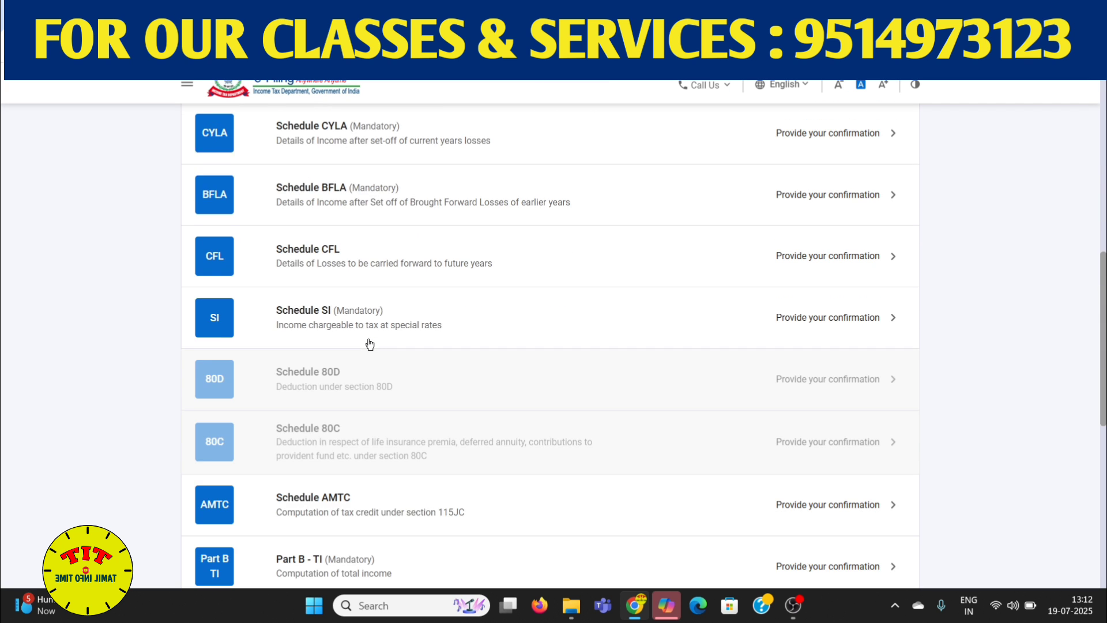
scroll(385, 379, "up", 15)
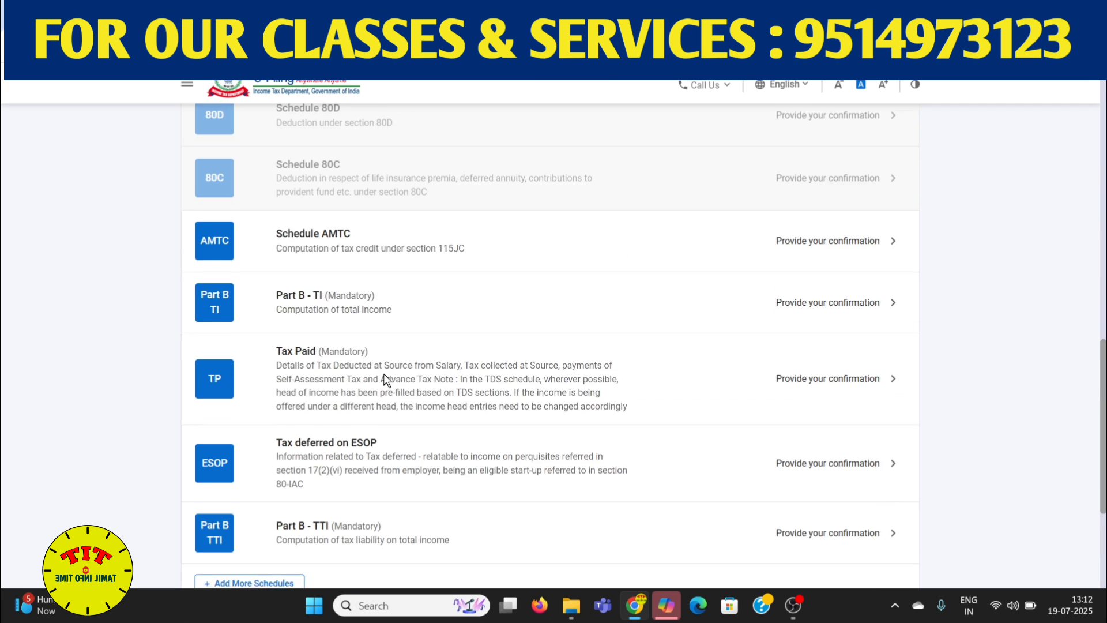
scroll(384, 373, "up", 3)
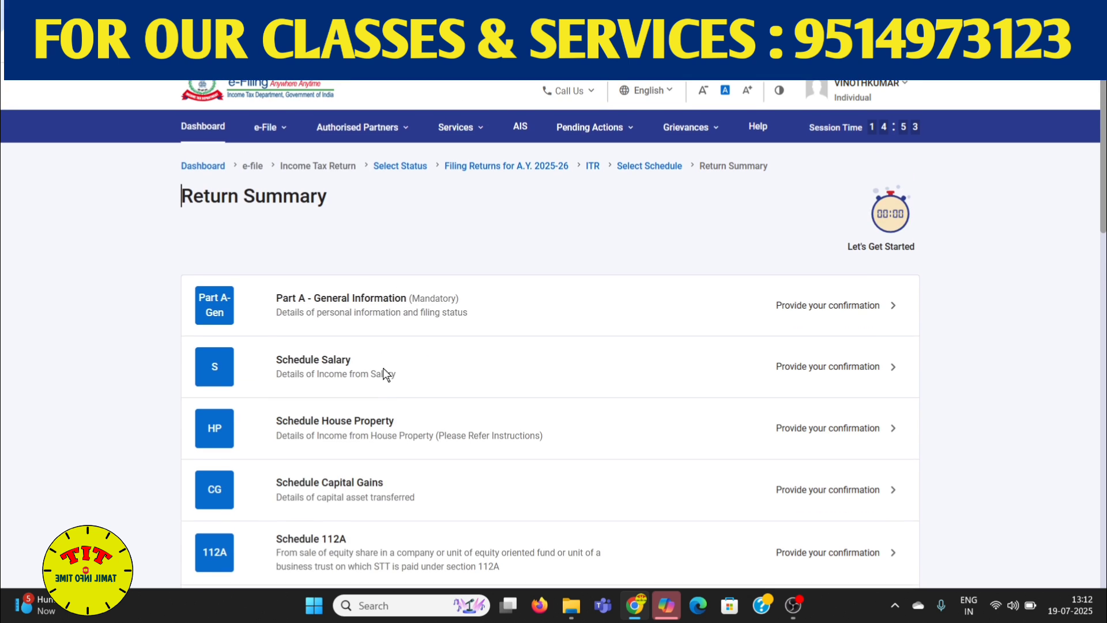
scroll(384, 373, "down", 4)
scroll(389, 372, "up", 4)
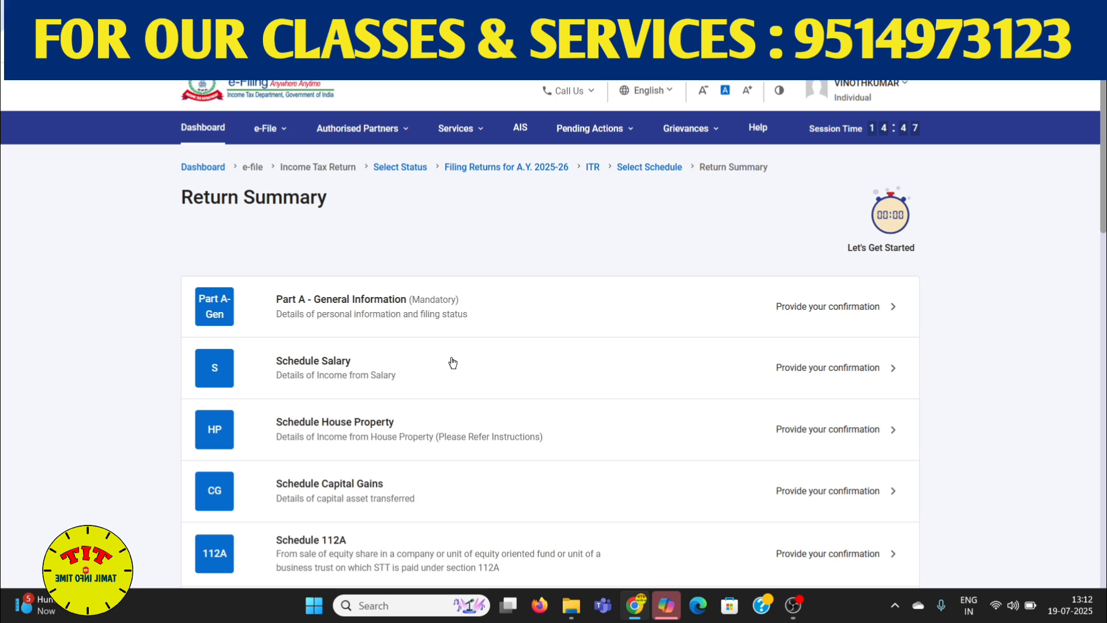
Open Part A - General Information and expand its Filing Status section
left_click(437, 313)
scroll(952, 329, "down", 3)
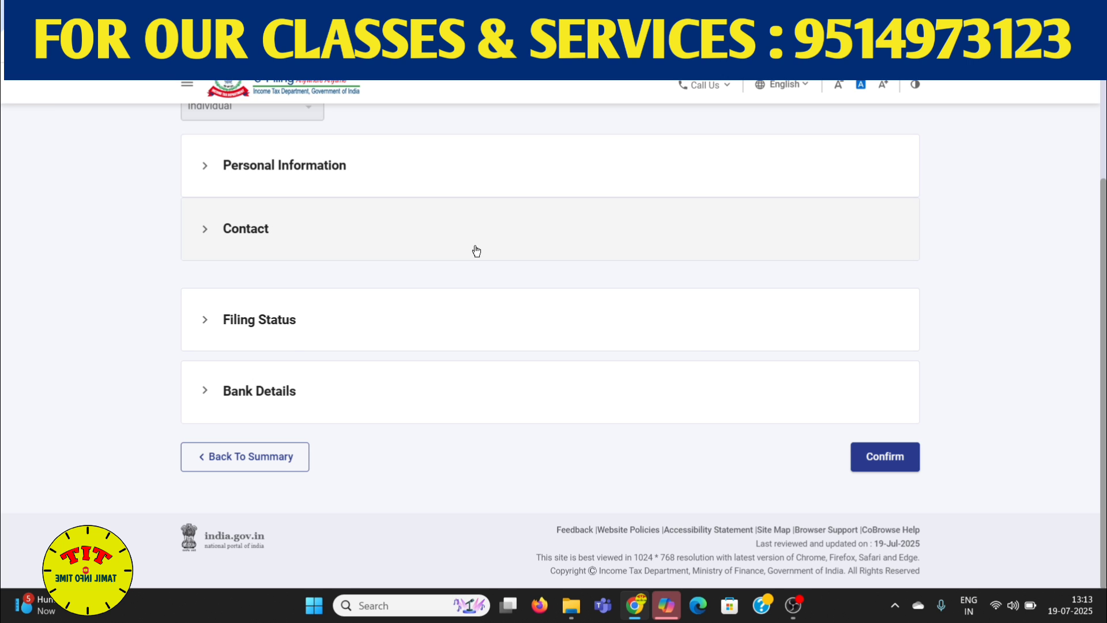
scroll(936, 298, "up", 1)
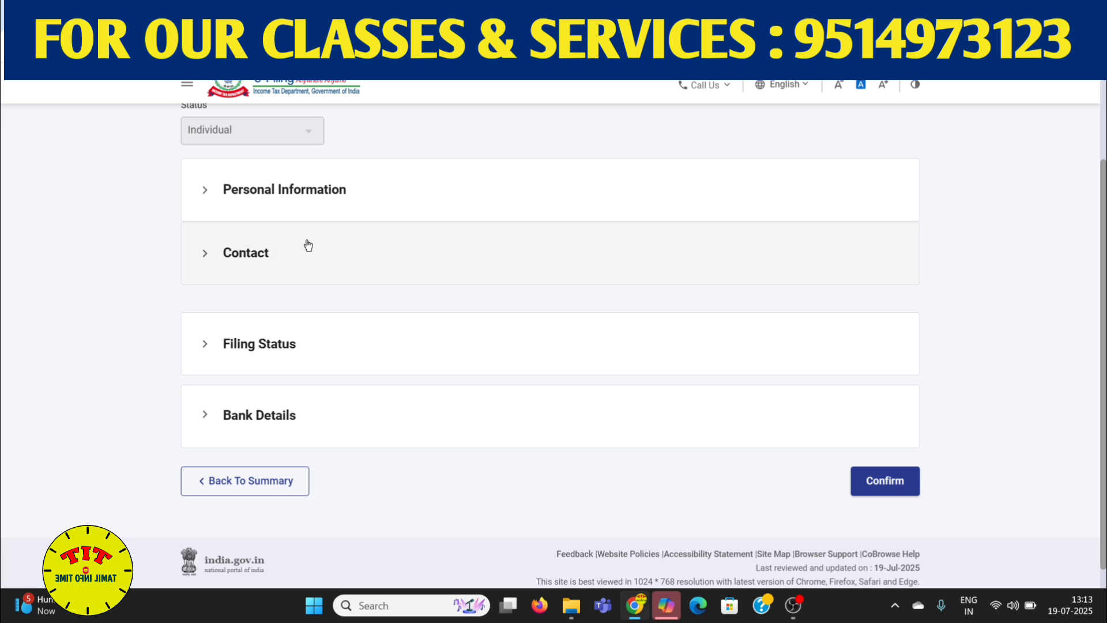
scroll(323, 356, "down", 1)
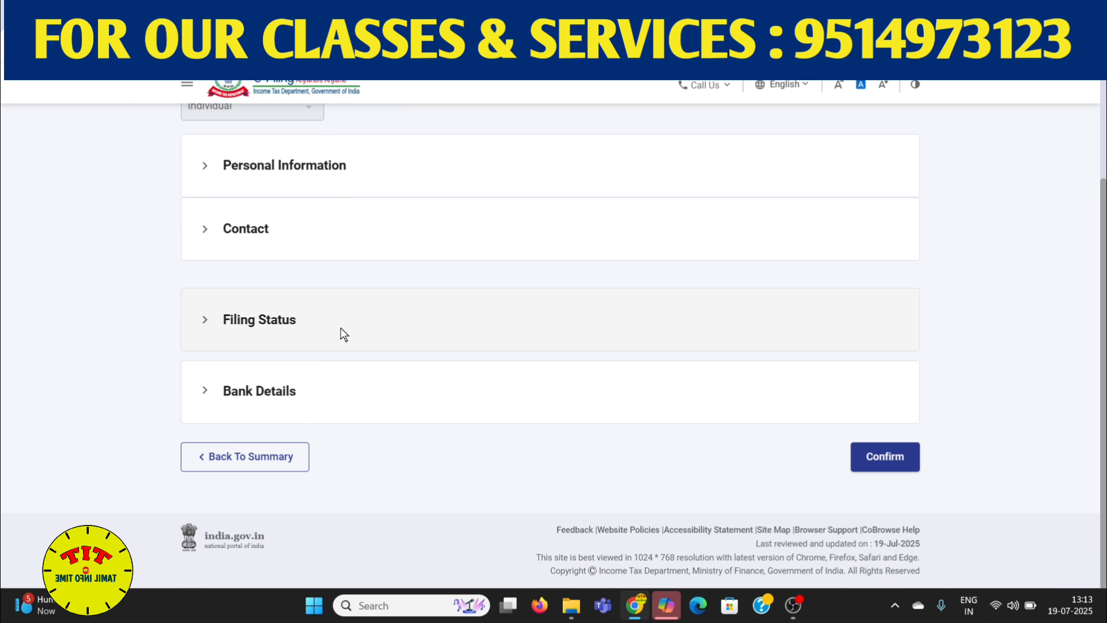
left_click(357, 332)
Answer Yes to opting out of the new tax regime u/s 115BAC(6), selecting the old tax regime
scroll(413, 330, "down", 3)
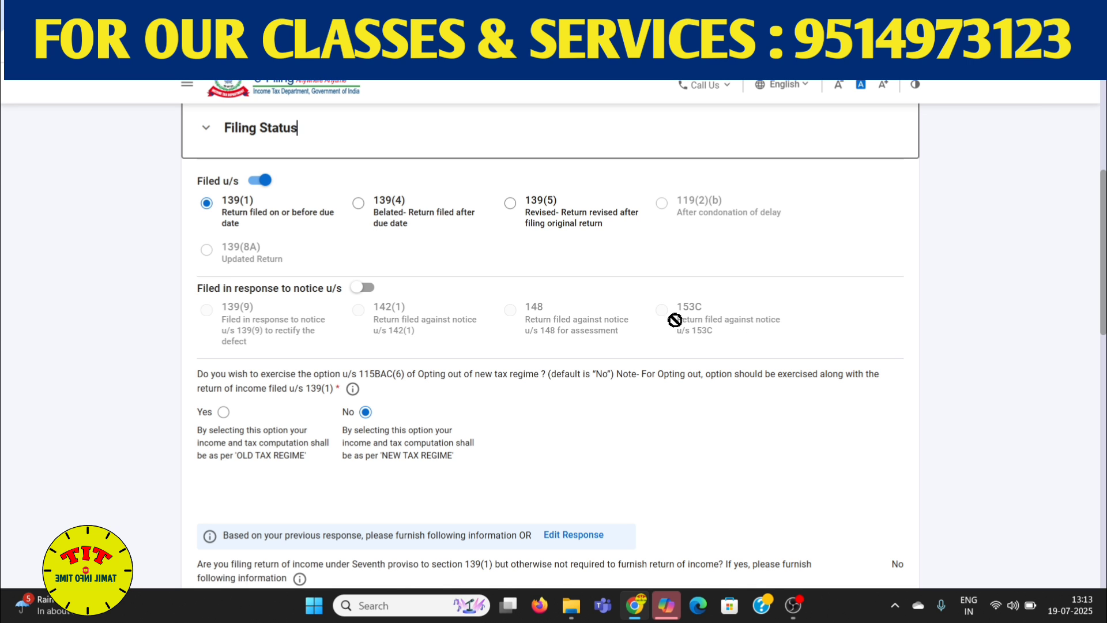
scroll(732, 319, "down", 2)
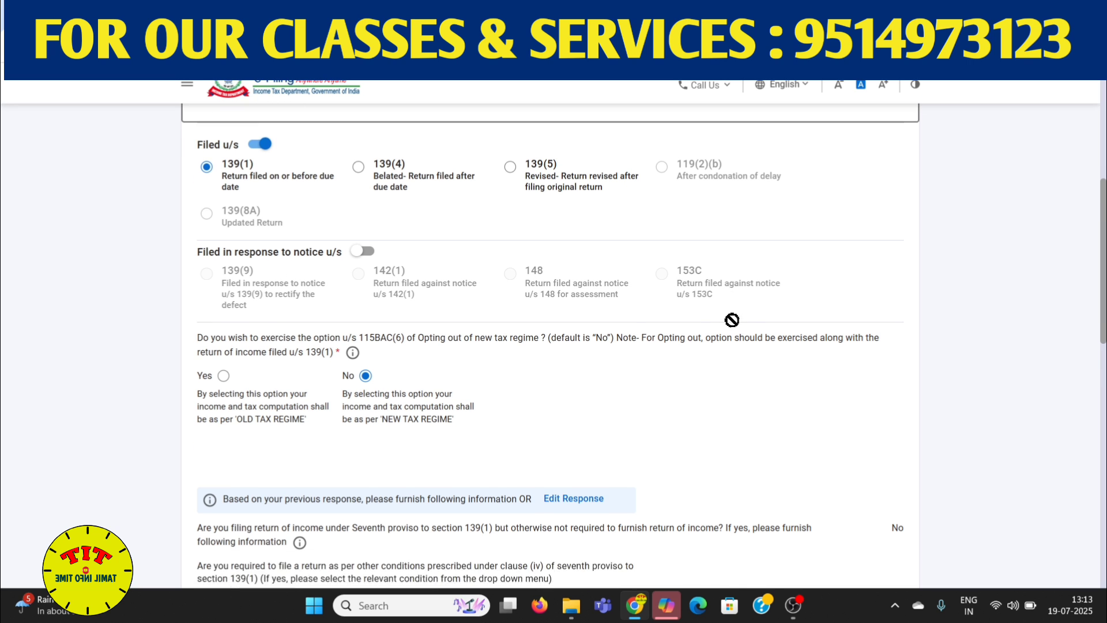
scroll(730, 320, "down", 1)
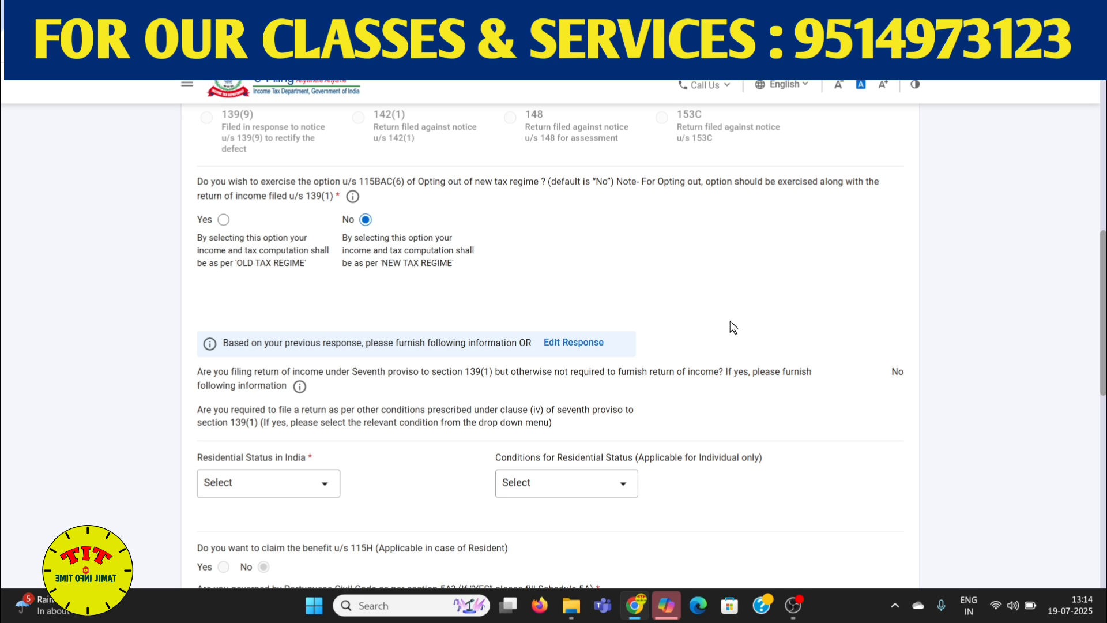
scroll(730, 323, "up", 2)
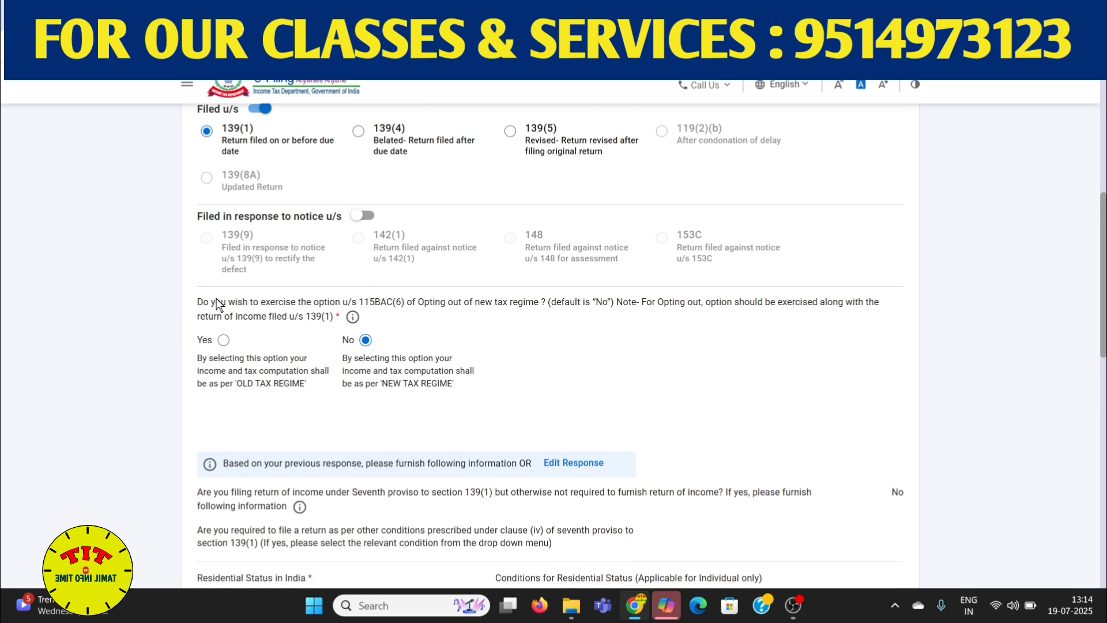
scroll(566, 286, "down", 4)
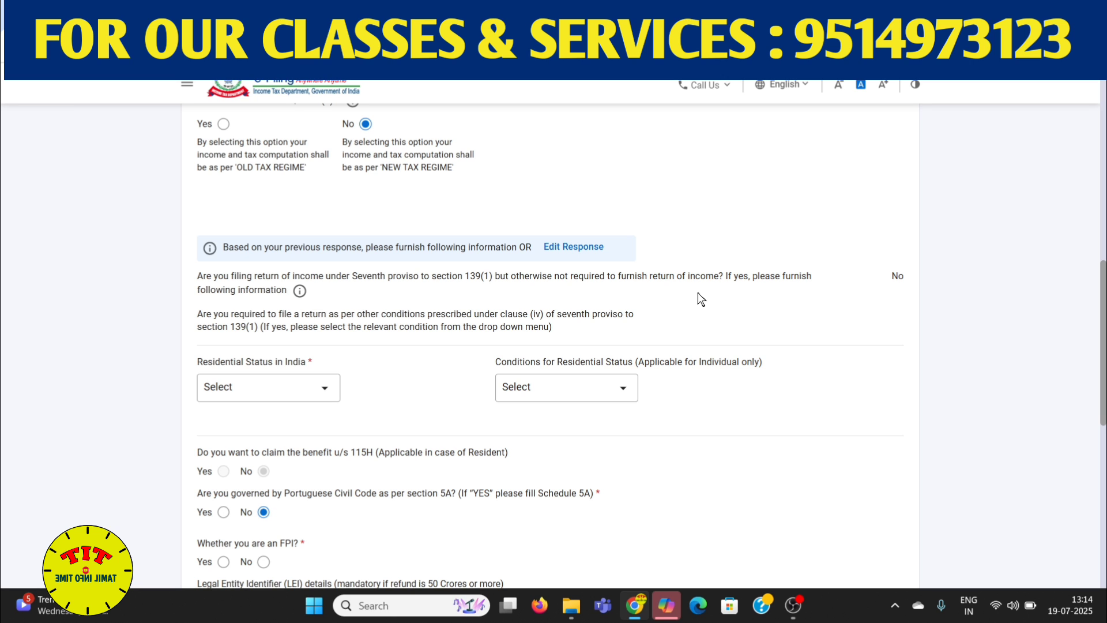
scroll(610, 292, "up", 2)
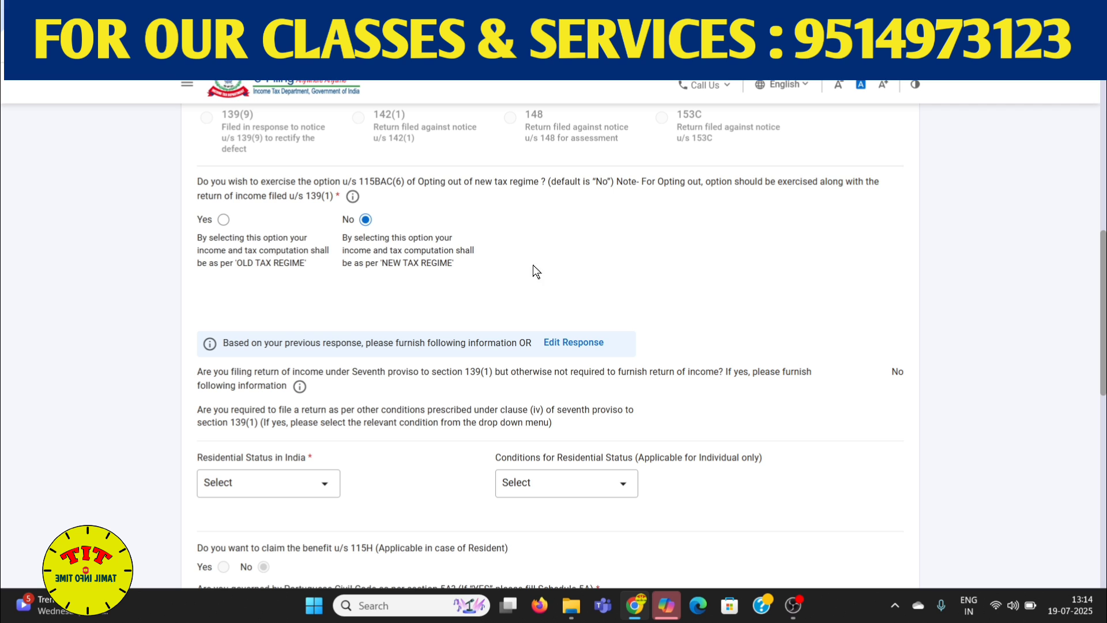
left_click(223, 219)
left_click(365, 220)
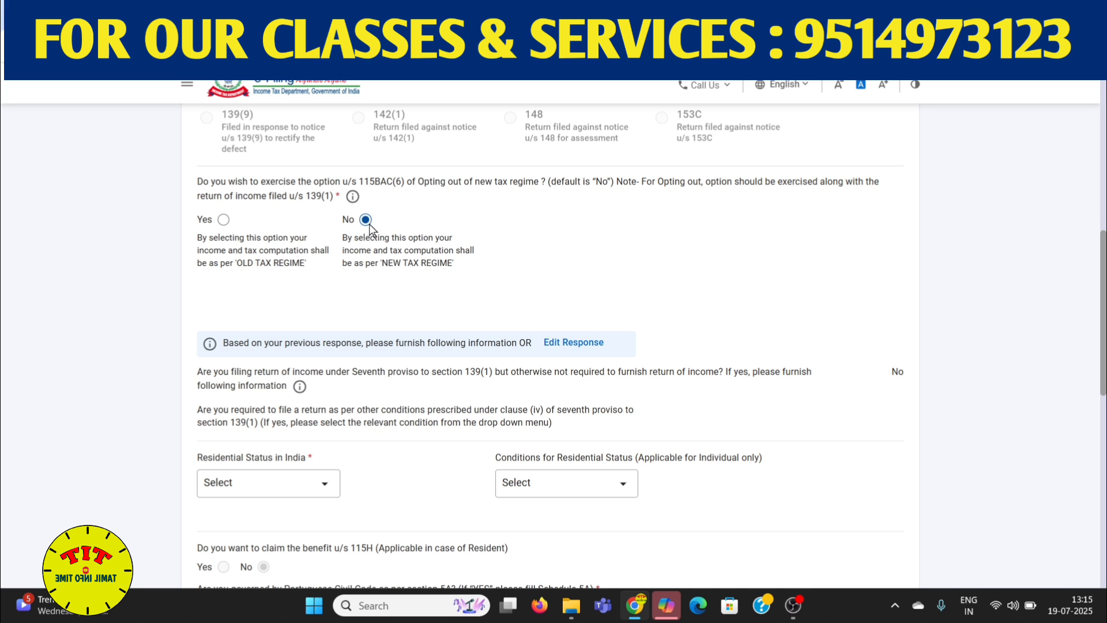
left_click(223, 219)
Set the residential status to Resident with the condition of being in India for 182 days or more during the previous year
scroll(555, 314, "down", 2)
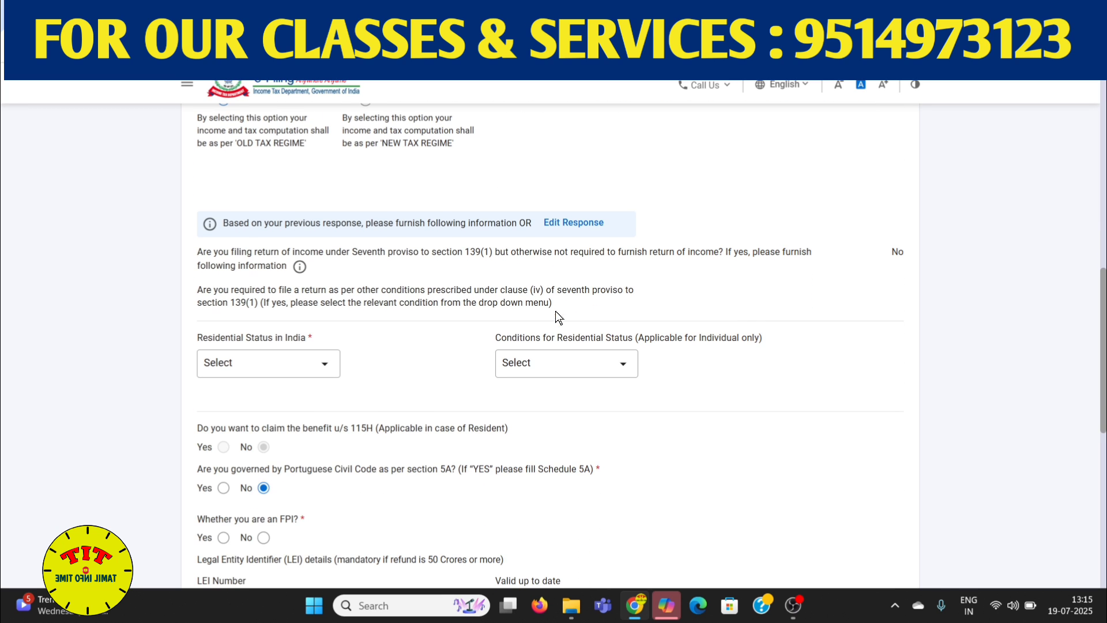
left_click(282, 363)
left_click(231, 426)
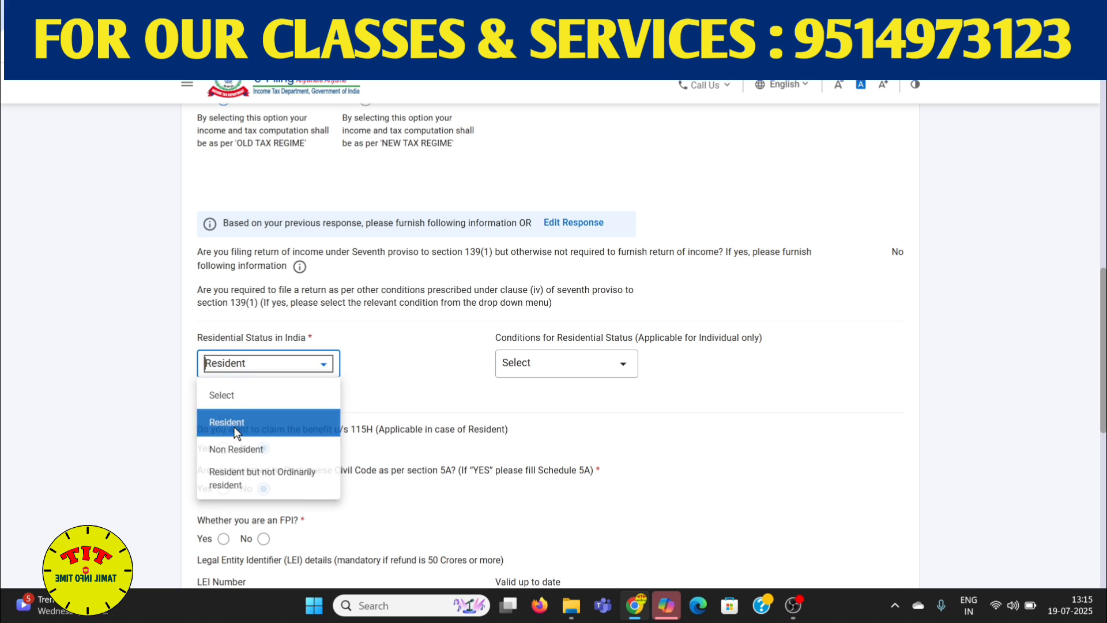
left_click(282, 363)
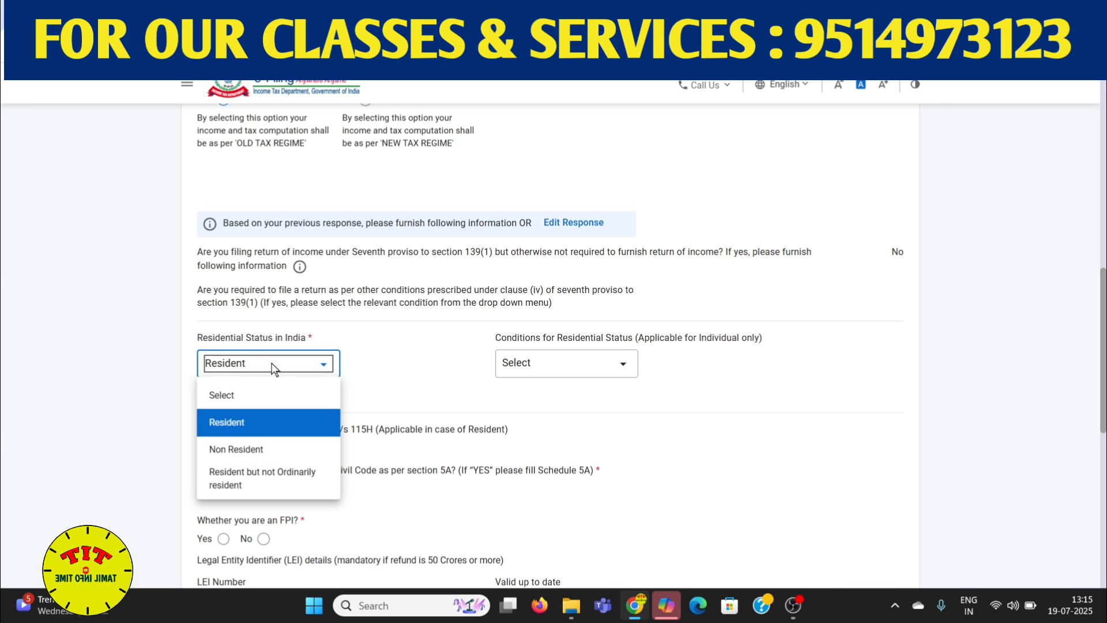
left_click(272, 369)
left_click(557, 364)
left_click(570, 431)
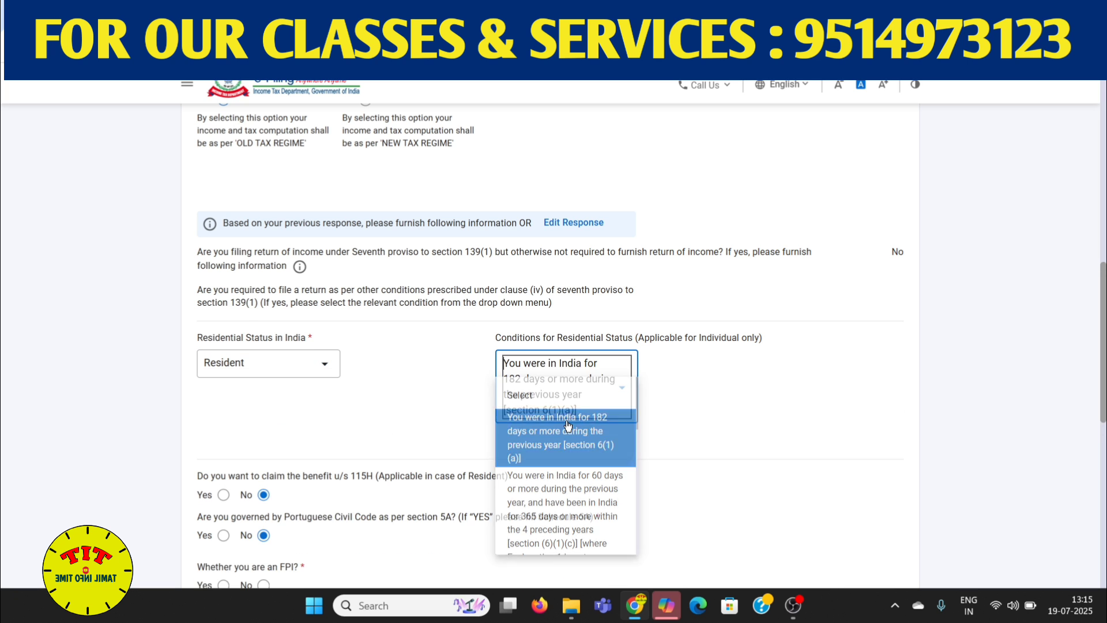
Answer No to being an FPI, being a company director and having held unlisted equity shares
scroll(577, 425, "down", 3)
scroll(268, 330, "down", 2)
left_click(263, 297)
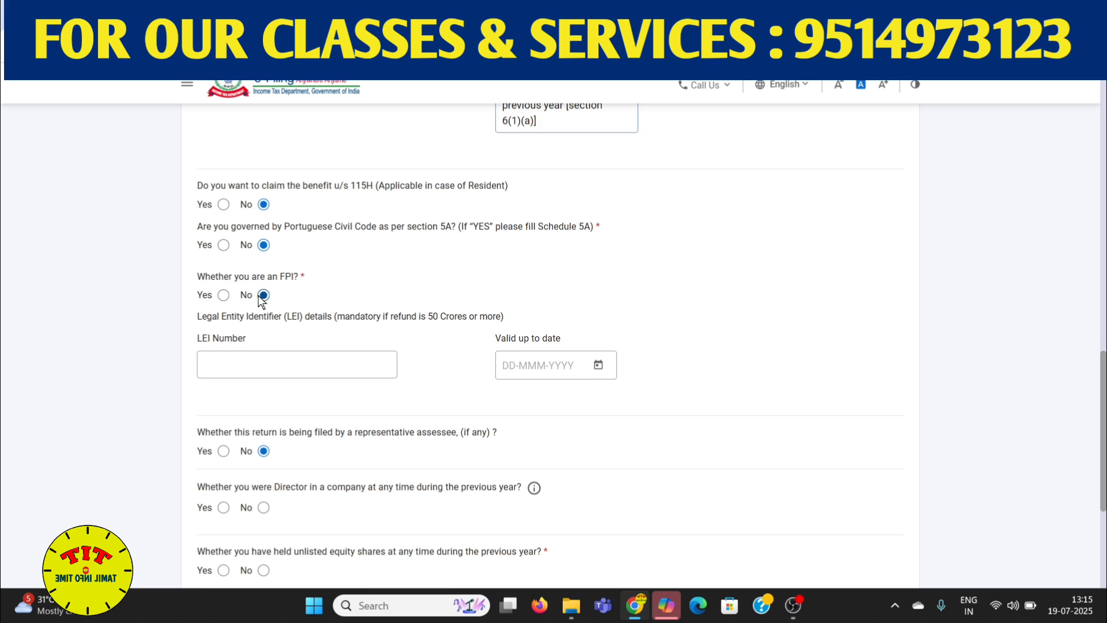
scroll(268, 432, "down", 3)
left_click(264, 339)
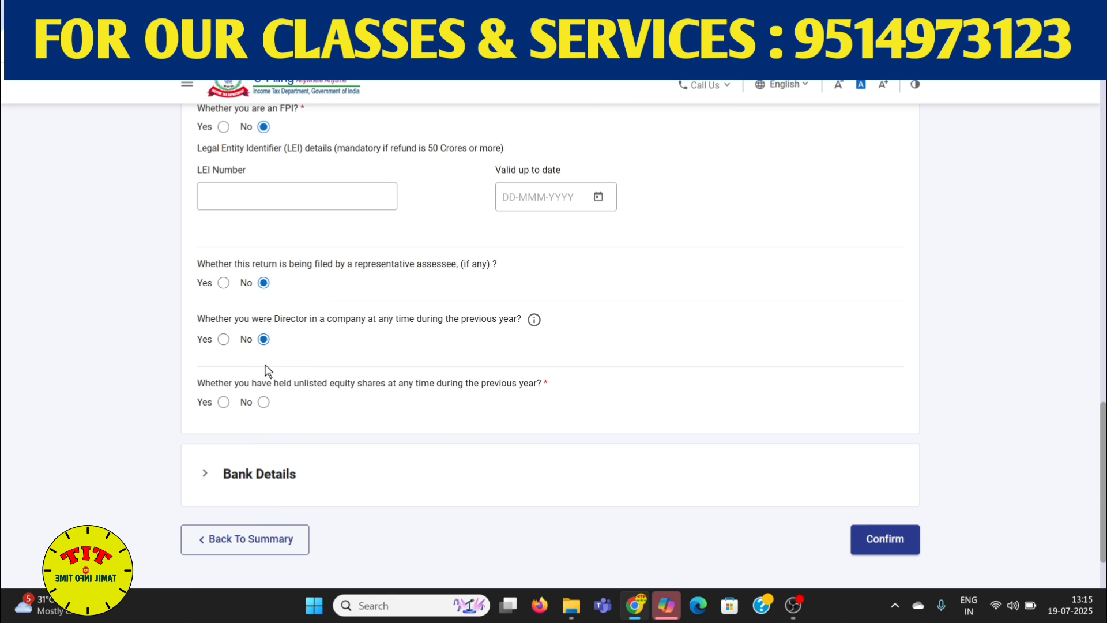
left_click(263, 402)
scroll(345, 413, "down", 2)
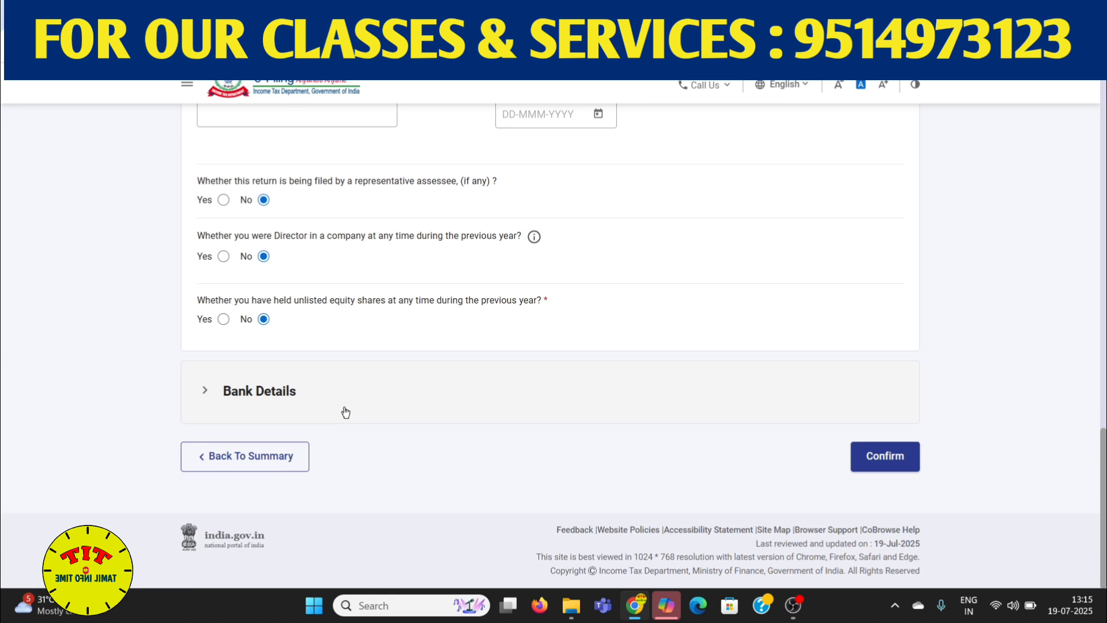
Recheck the Filing Status answers and confirm Part A - General Information
scroll(518, 425, "up", 2)
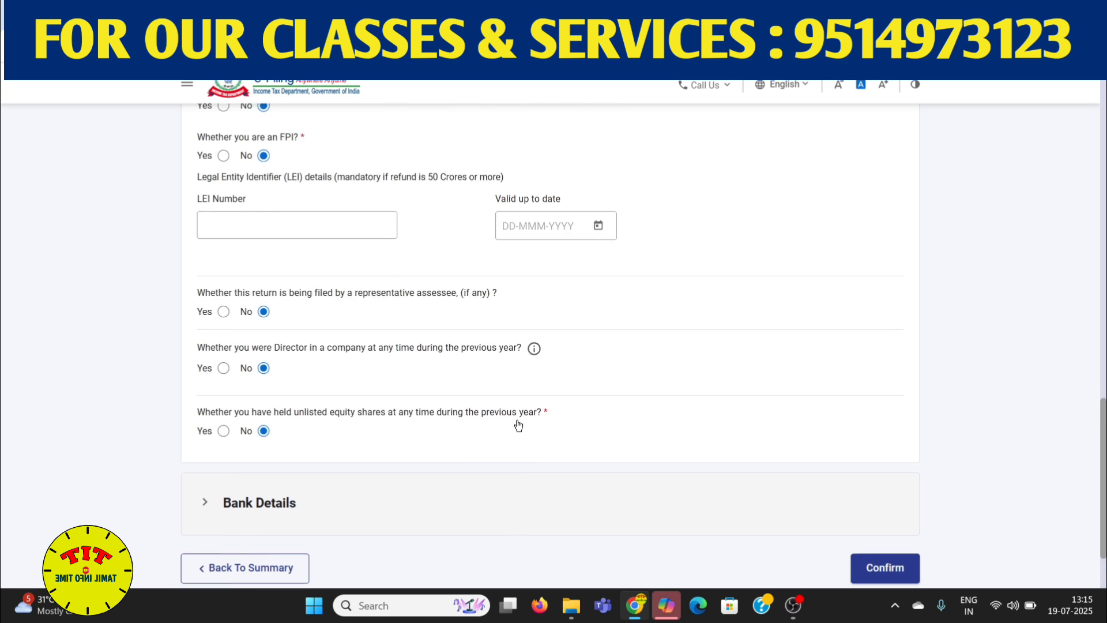
scroll(518, 425, "up", 8)
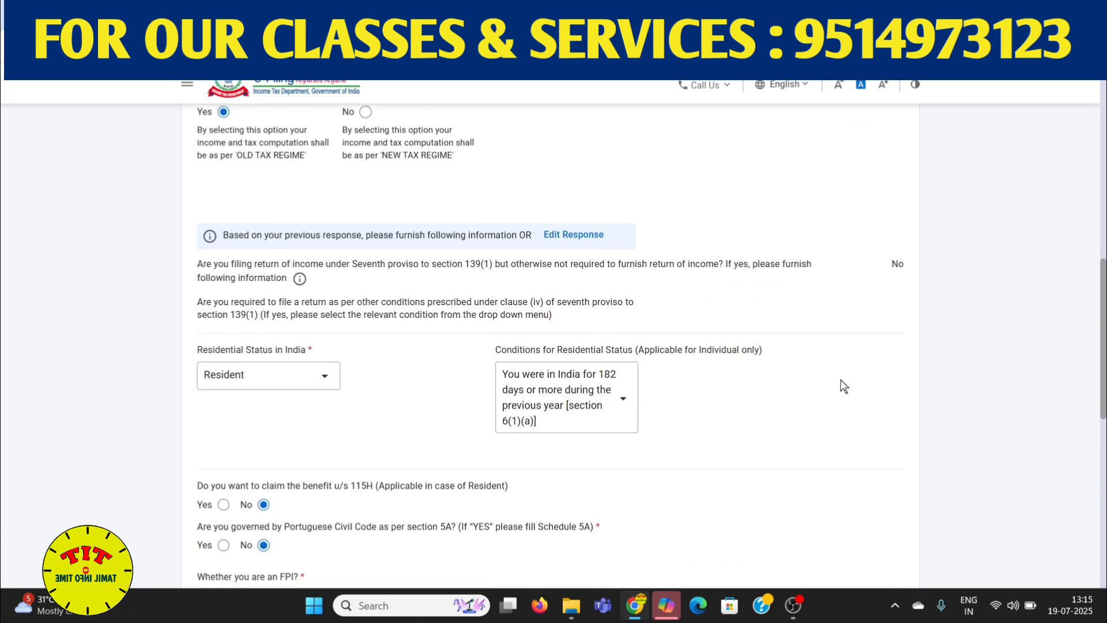
scroll(894, 427, "down", 9)
left_click(888, 492)
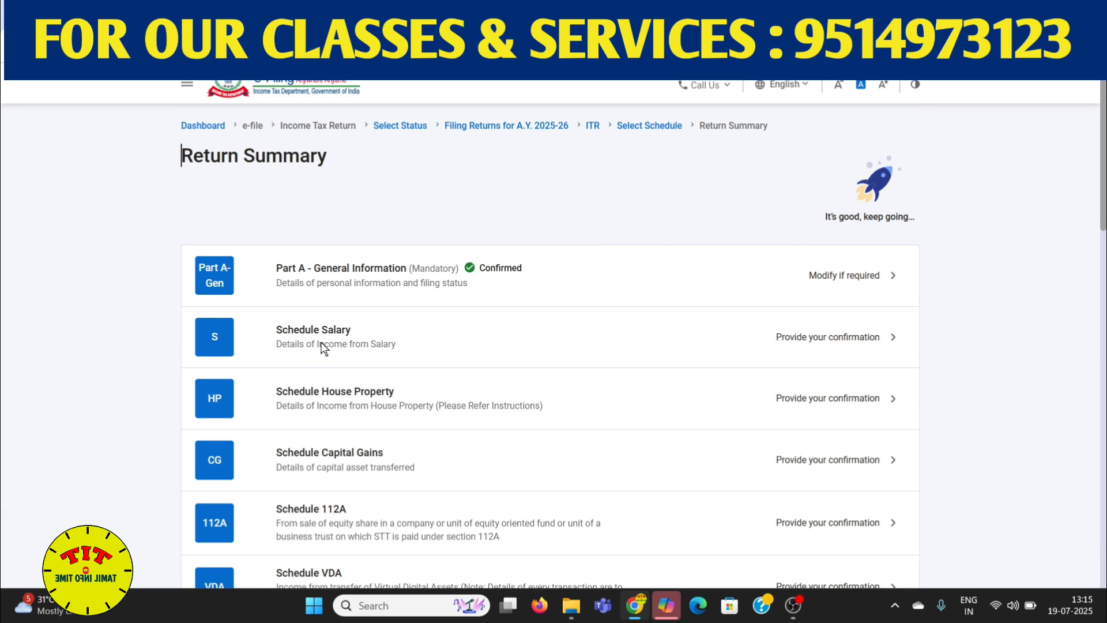
Open Schedule Salary and examine the salary figures and the Section 10(13A) House rent allowance fields
left_click(443, 346)
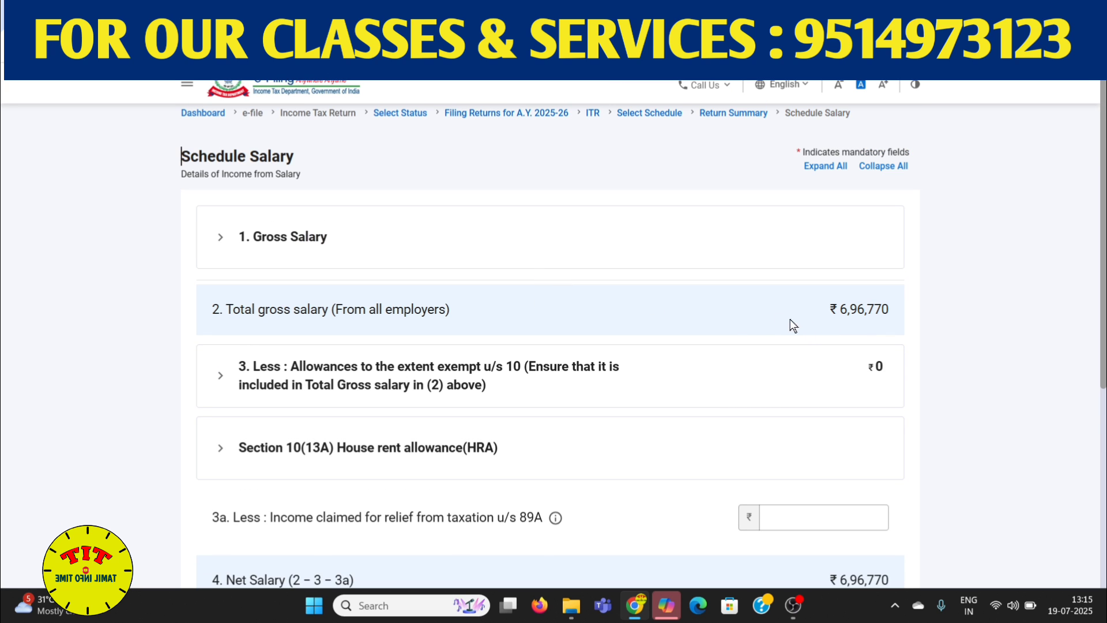
scroll(535, 300, "down", 3)
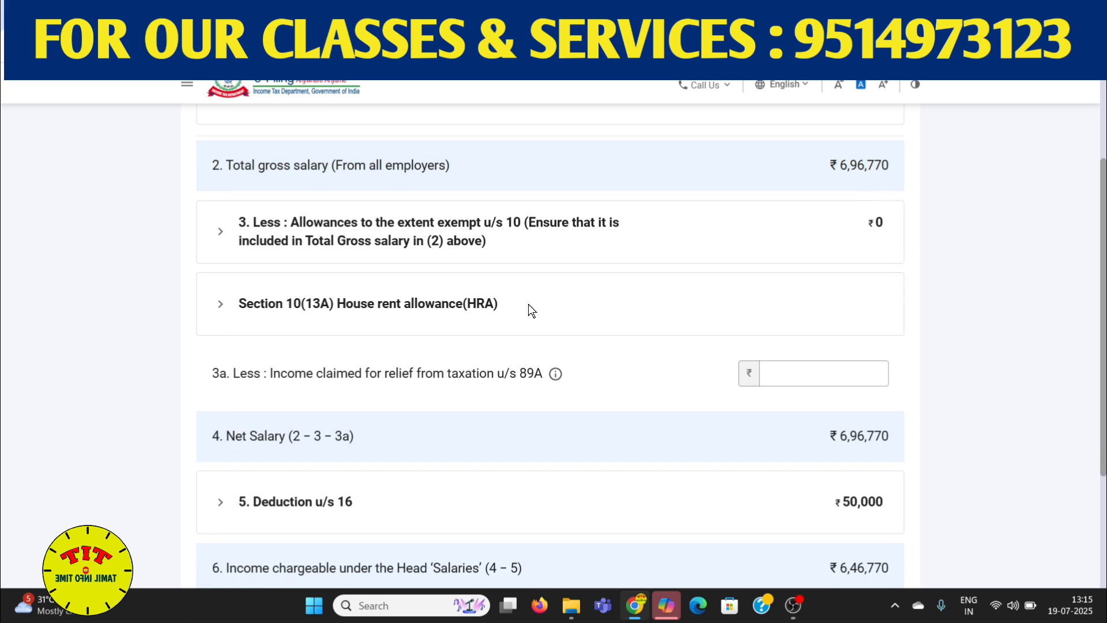
left_click(364, 309)
scroll(419, 330, "down", 1)
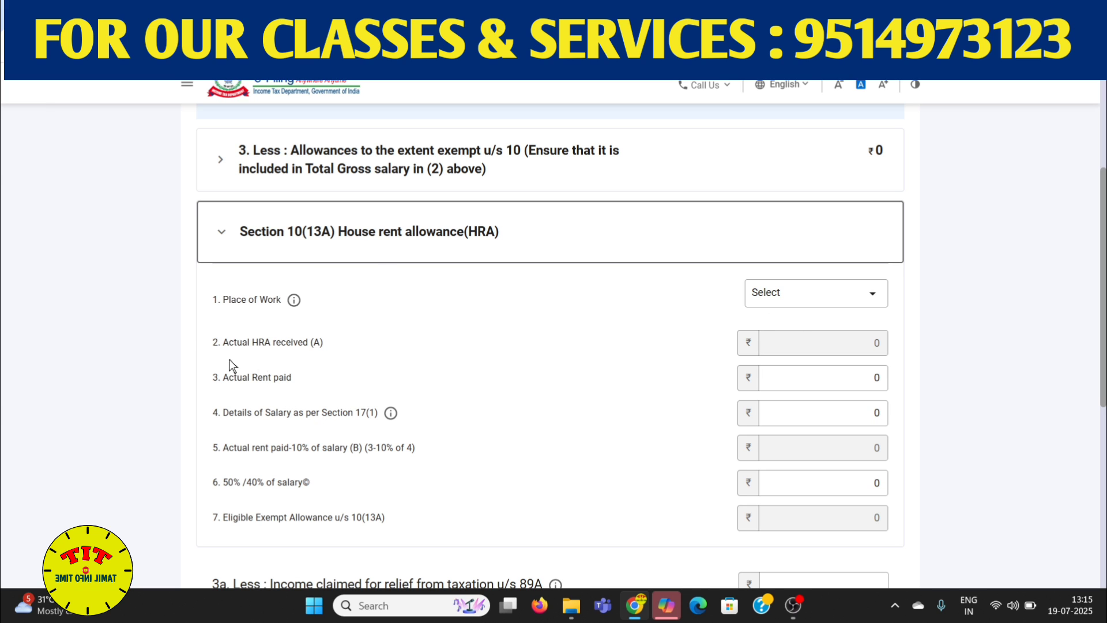
left_click(825, 378)
scroll(454, 464, "down", 1)
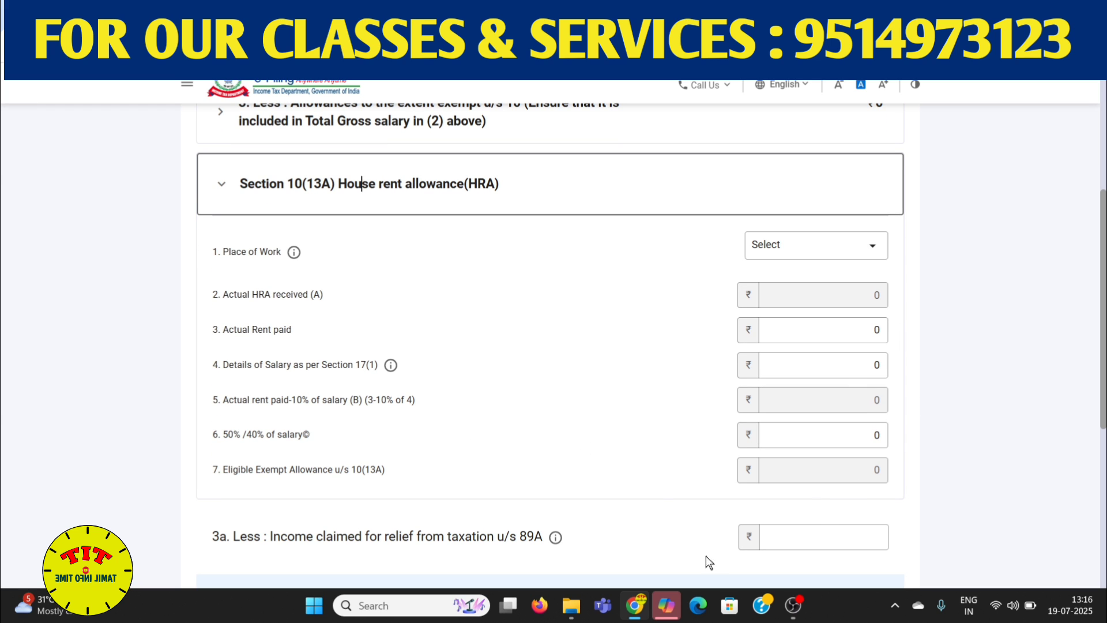
scroll(659, 503, "down", 1)
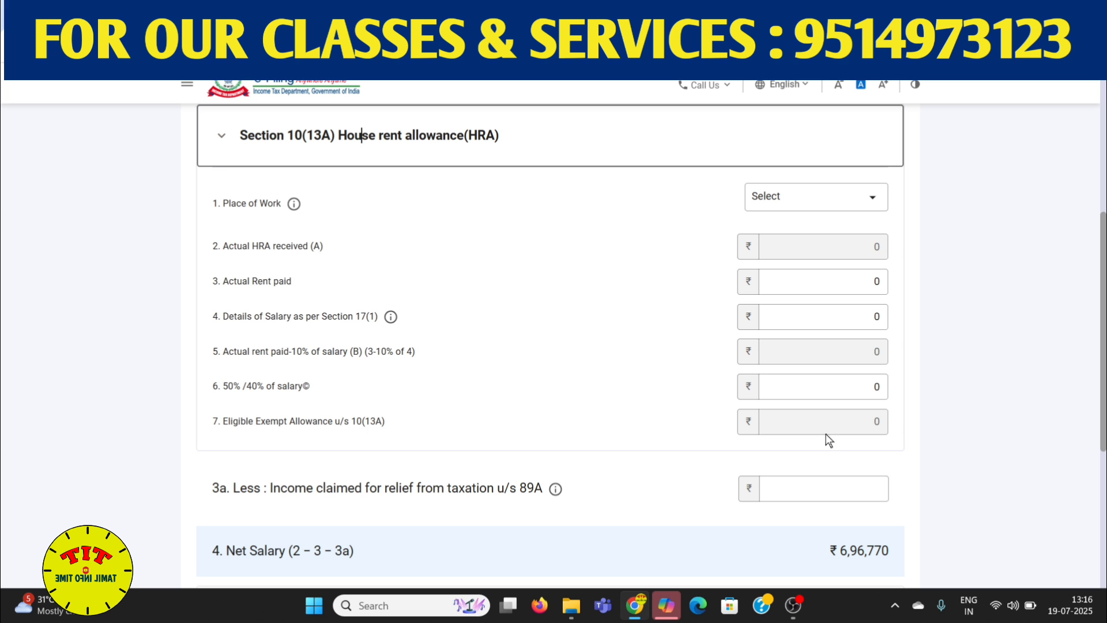
scroll(933, 428, "down", 1)
Enter 2500 as professional tax u/s 16(iii) under Deduction u/s 16 and review the salary schedule
scroll(933, 427, "down", 5)
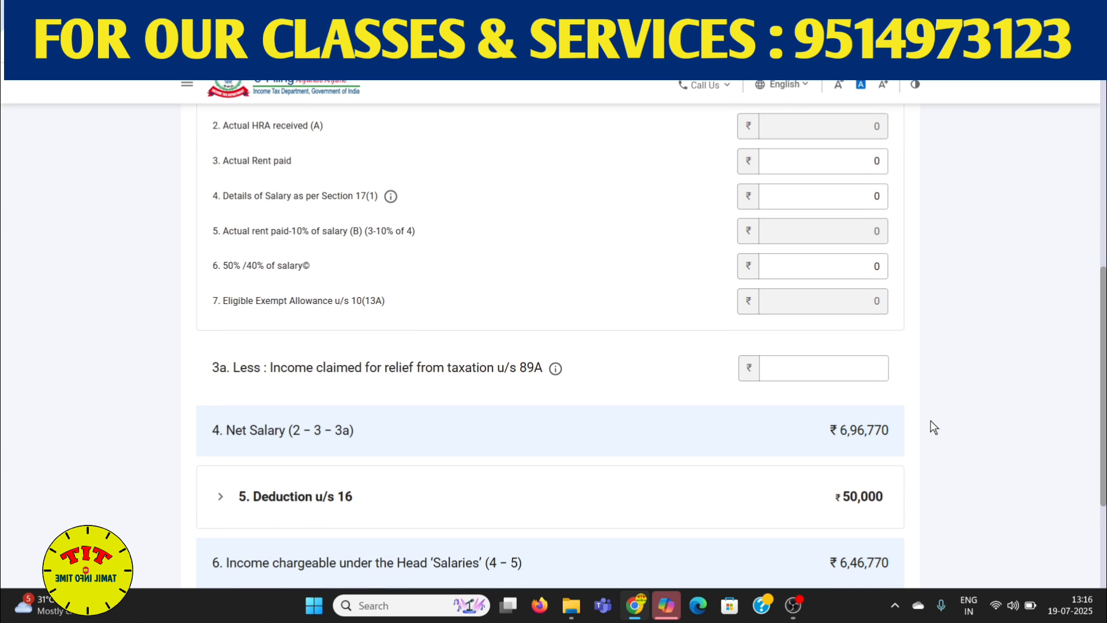
left_click(477, 347)
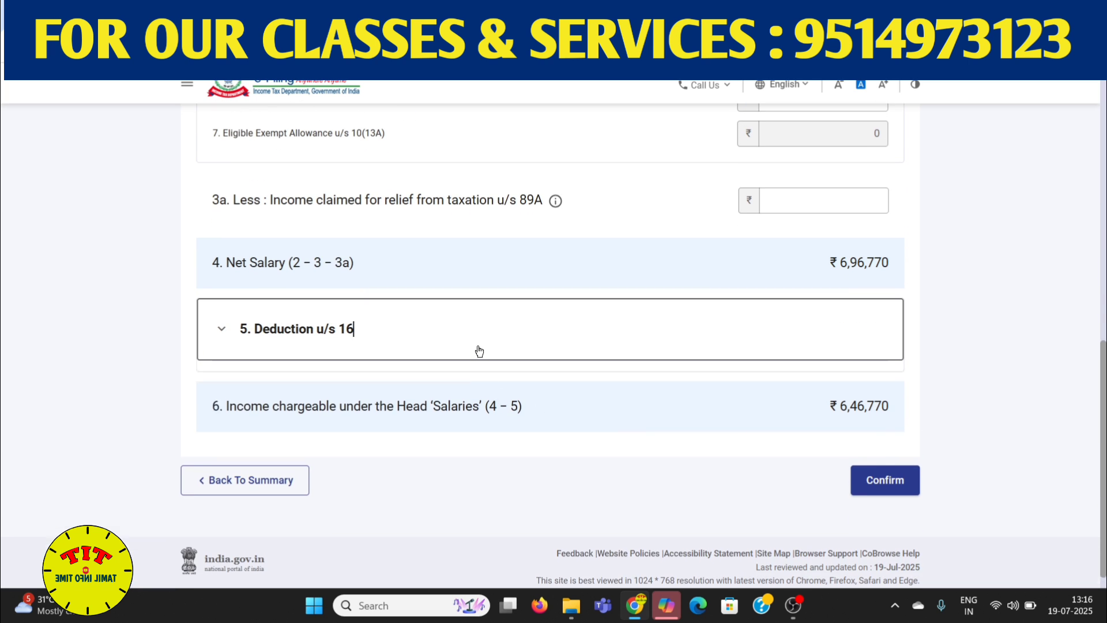
left_click(875, 459)
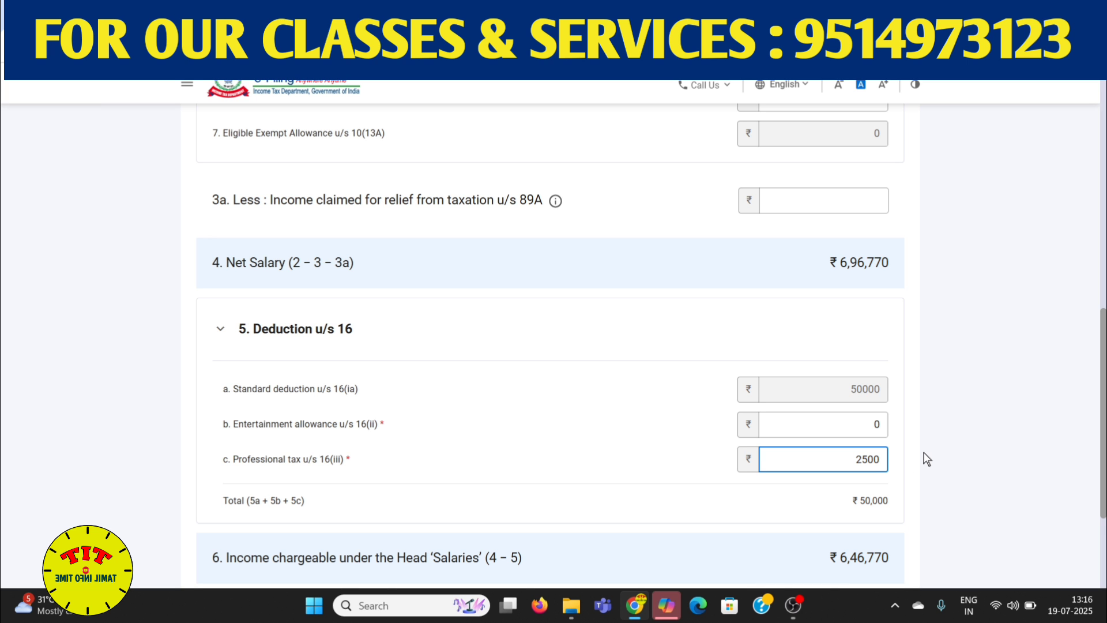
type("2500")
scroll(620, 333, "up", 12)
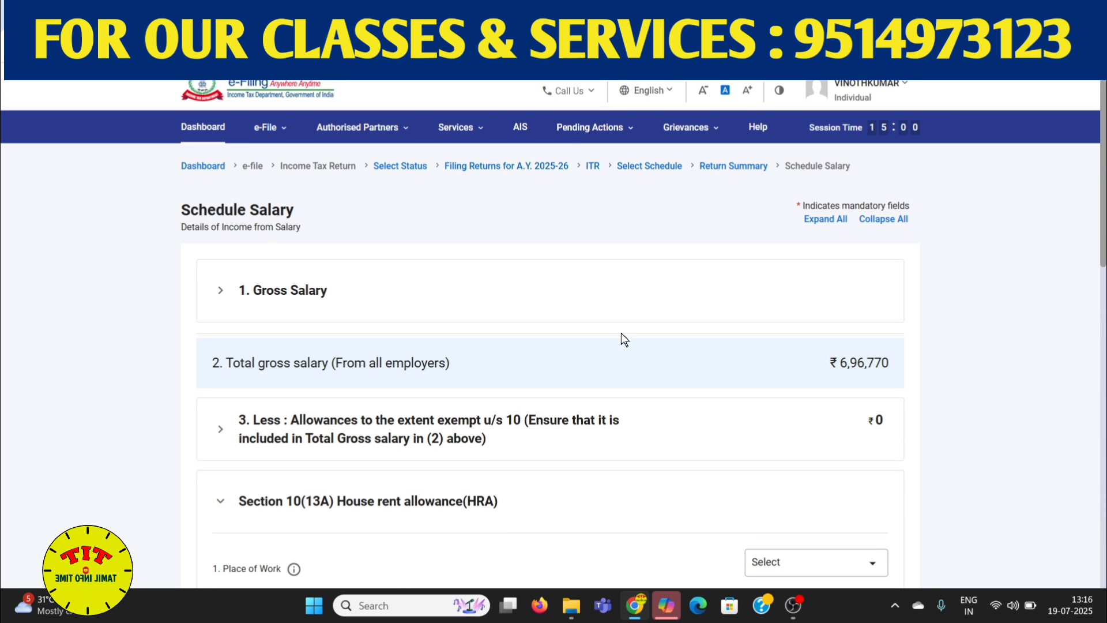
scroll(247, 215, "down", 15)
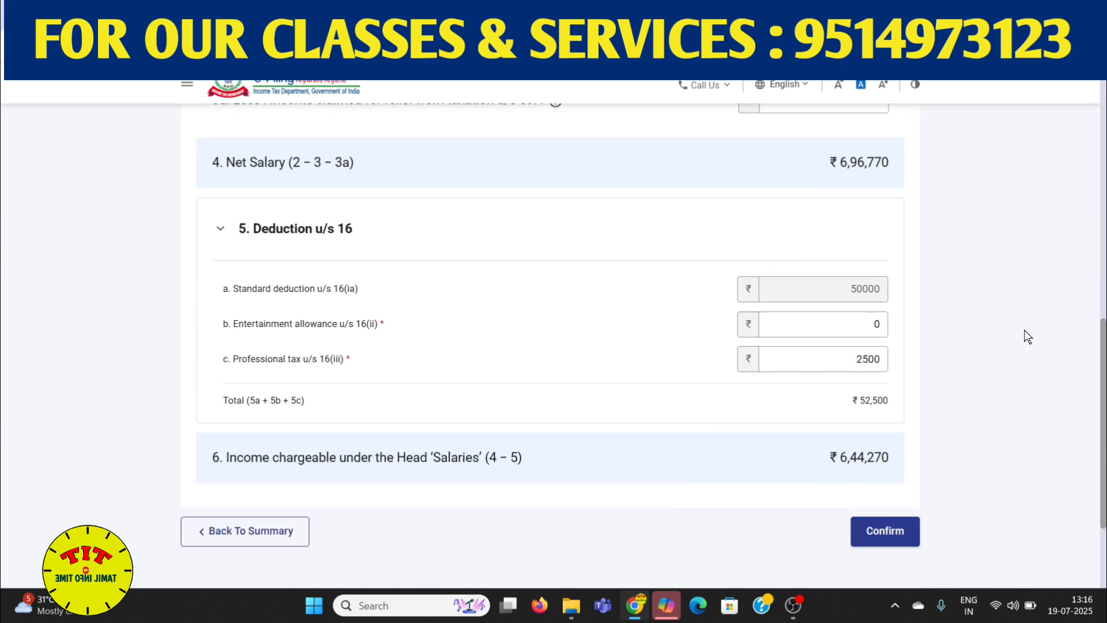
Check the Place of Work options under Section 10(13A) House rent allowance without choosing one, and confirm Schedule Salary
scroll(1029, 426, "up", 8)
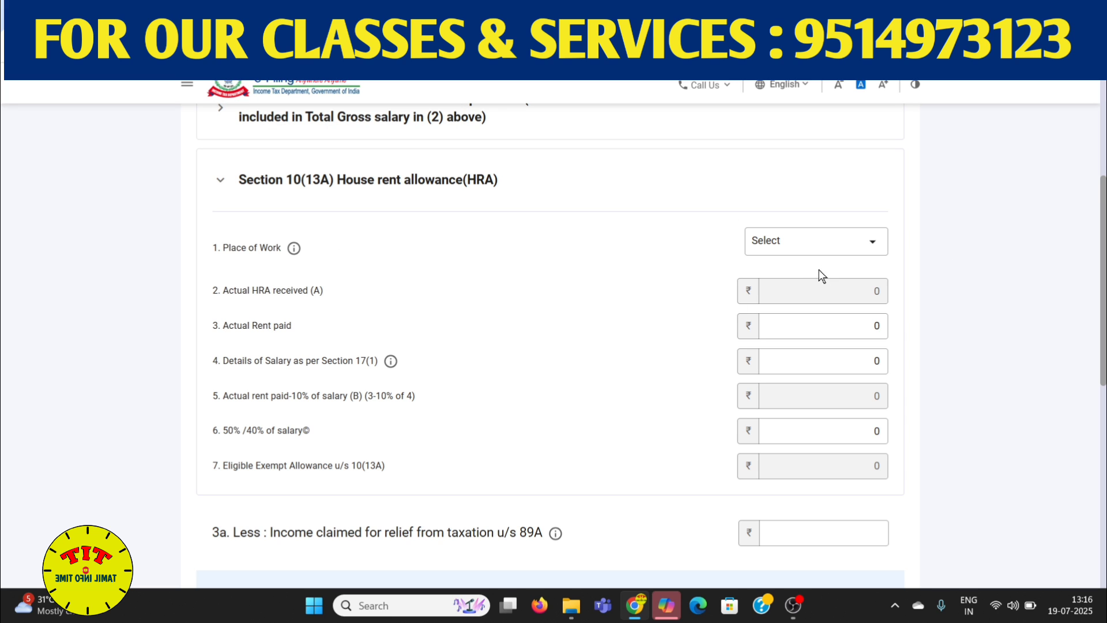
left_click(809, 248)
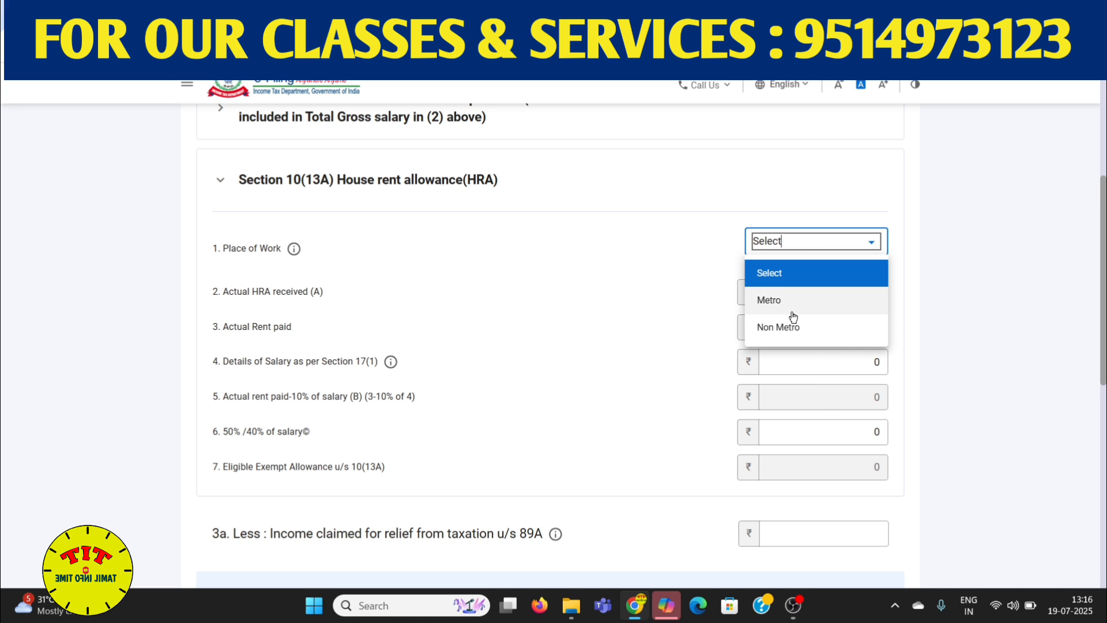
left_click(1038, 416)
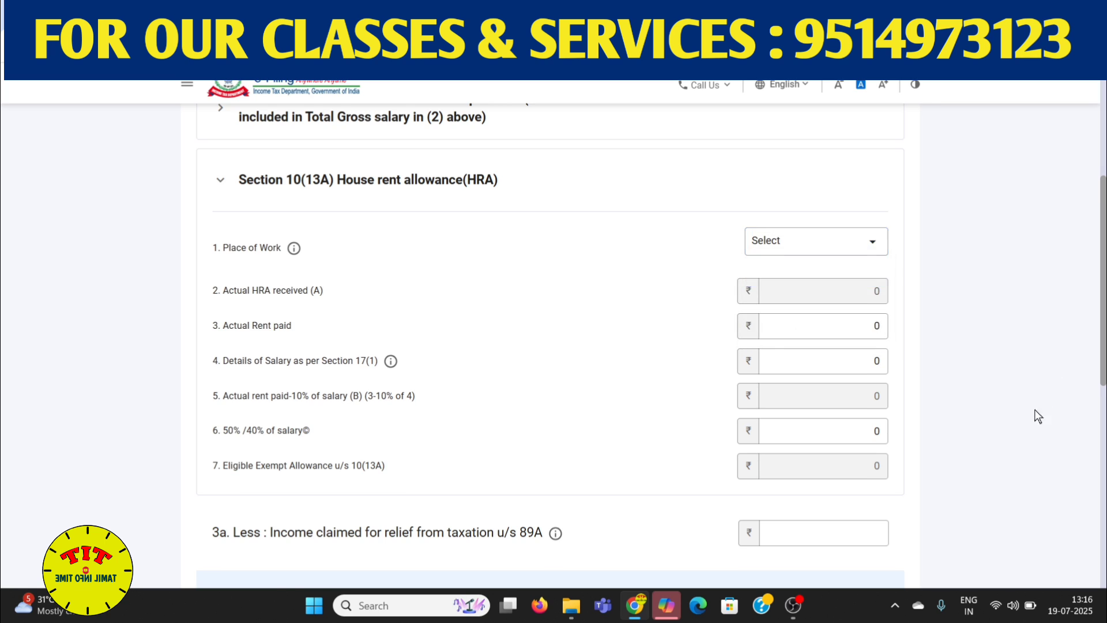
scroll(1038, 416, "down", 8)
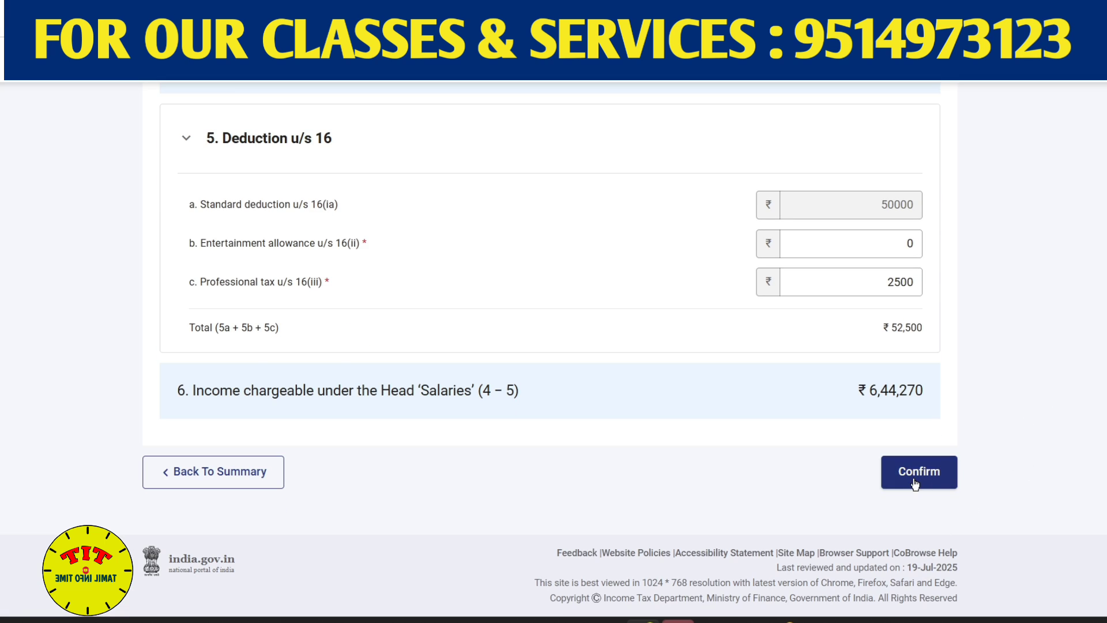
left_click(915, 482)
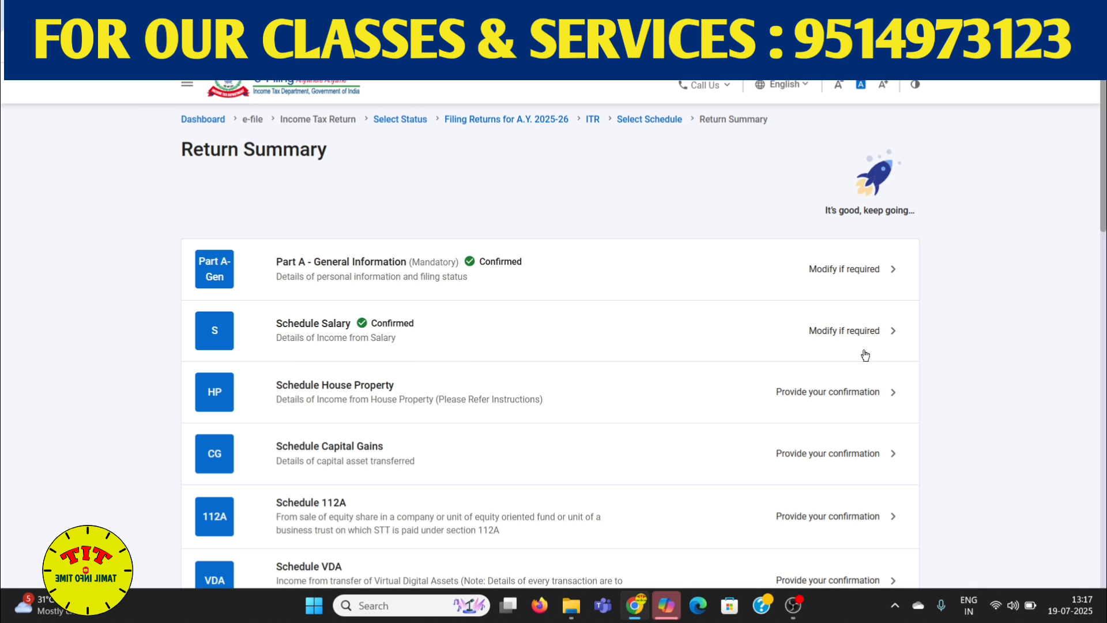
Open Schedule House Property and start a new house property entry to review its fields
left_click(504, 395)
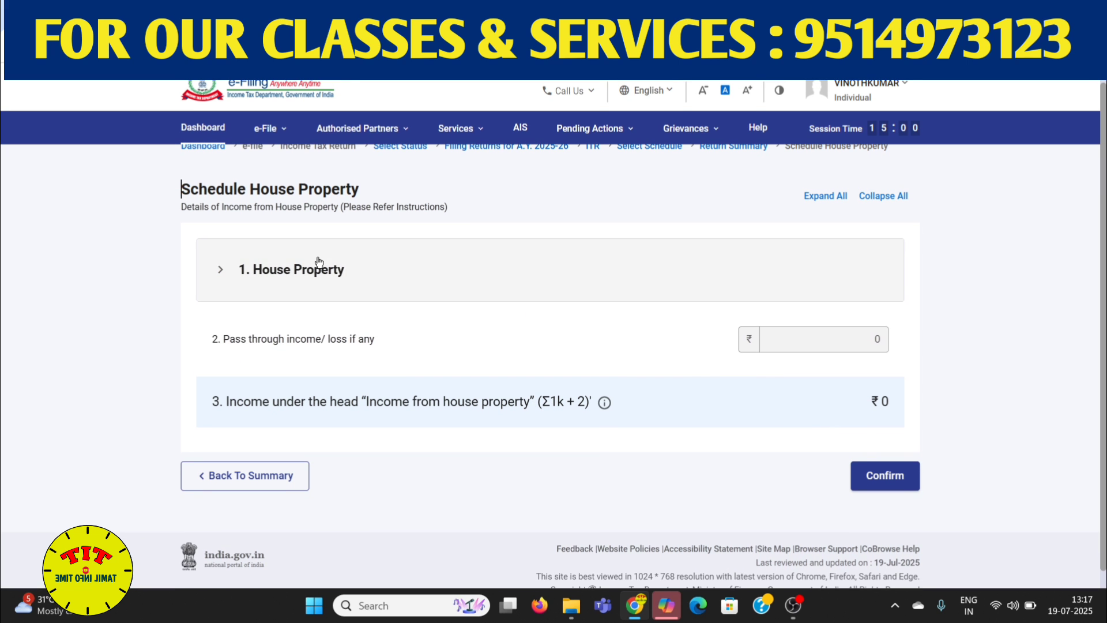
left_click(319, 263)
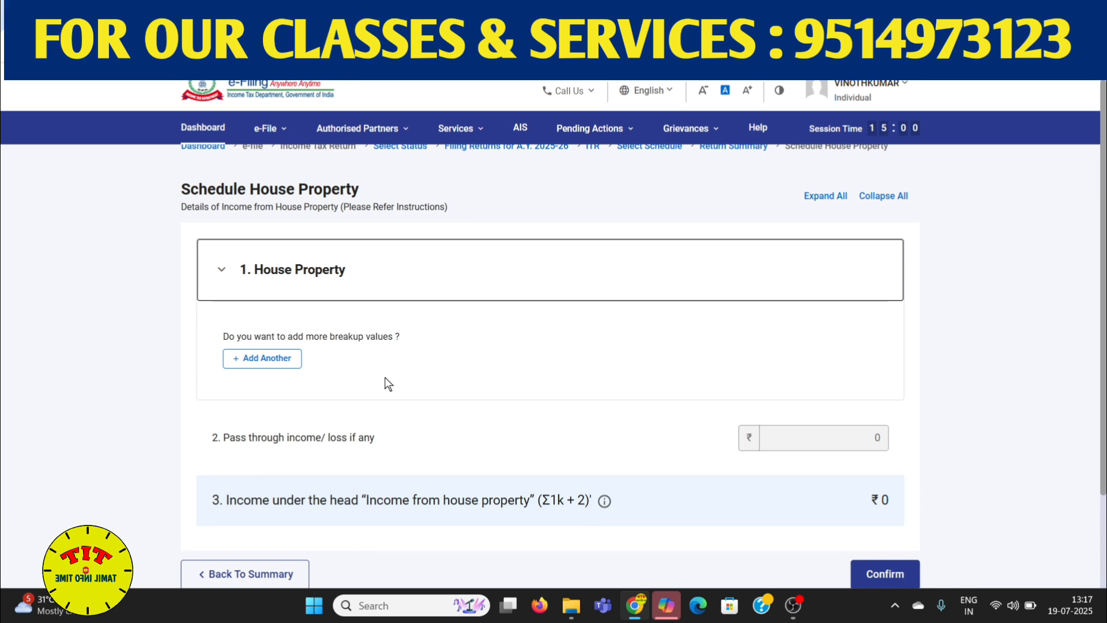
left_click(265, 368)
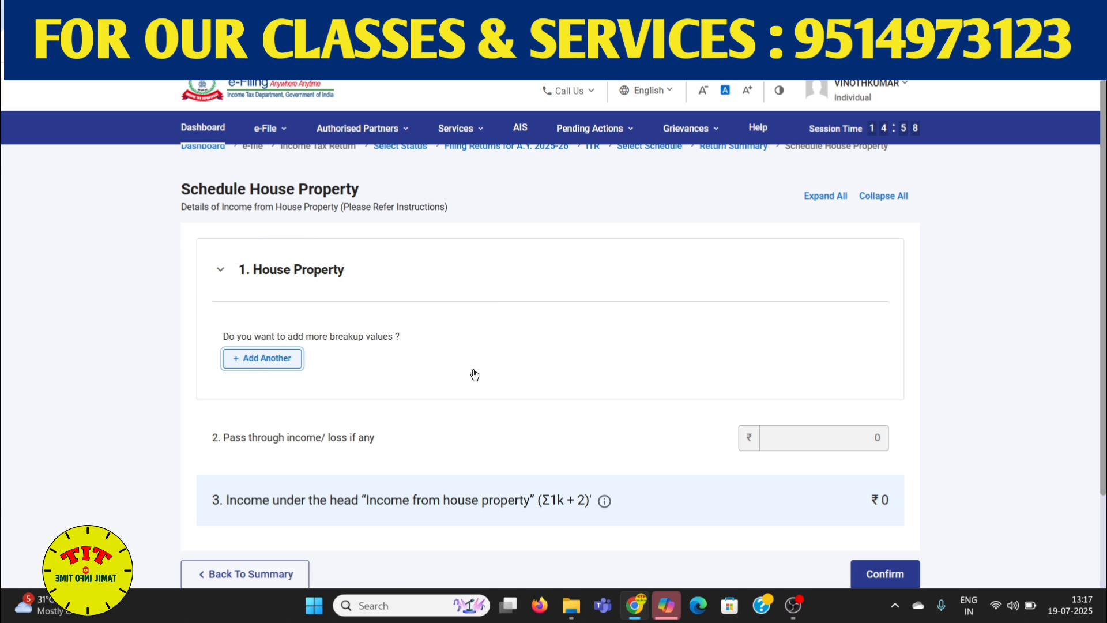
scroll(571, 375, "down", 3)
scroll(594, 376, "down", 15)
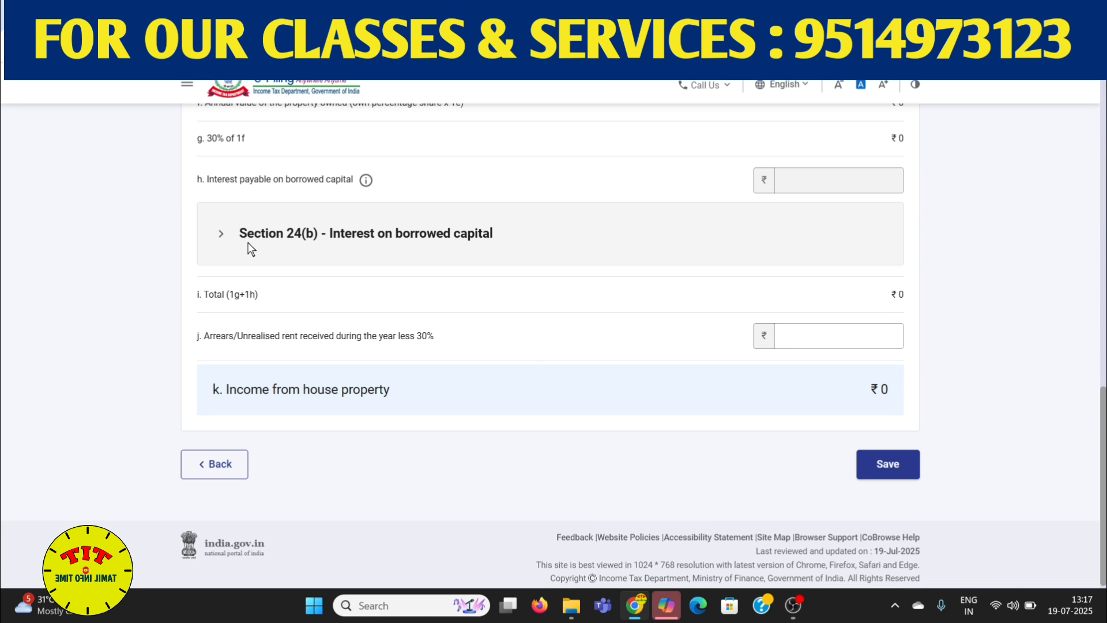
Add a blank Section 24(b) interest on borrowed capital row to review its loan fields, and confirm Schedule House Property
left_click(402, 242)
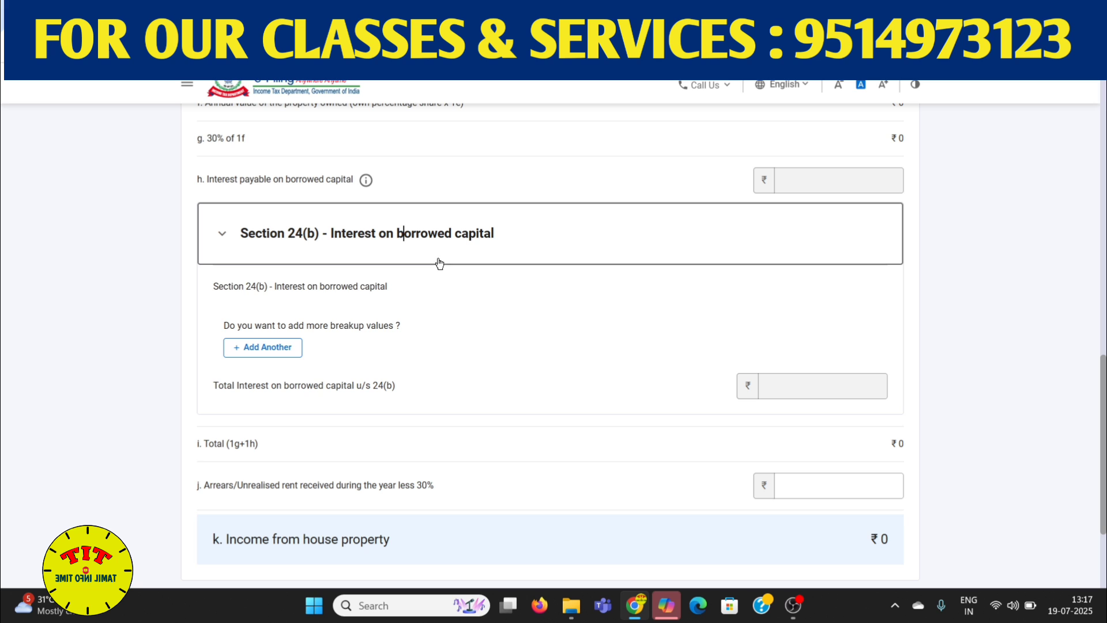
left_click(266, 346)
scroll(755, 352, "down", 3)
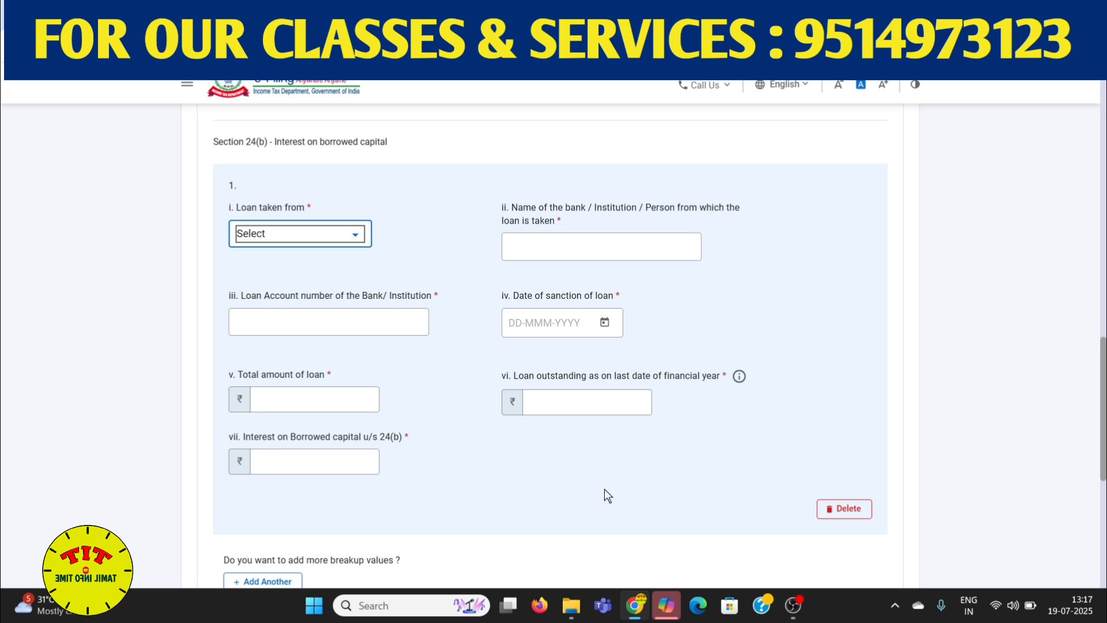
scroll(604, 489, "down", 7)
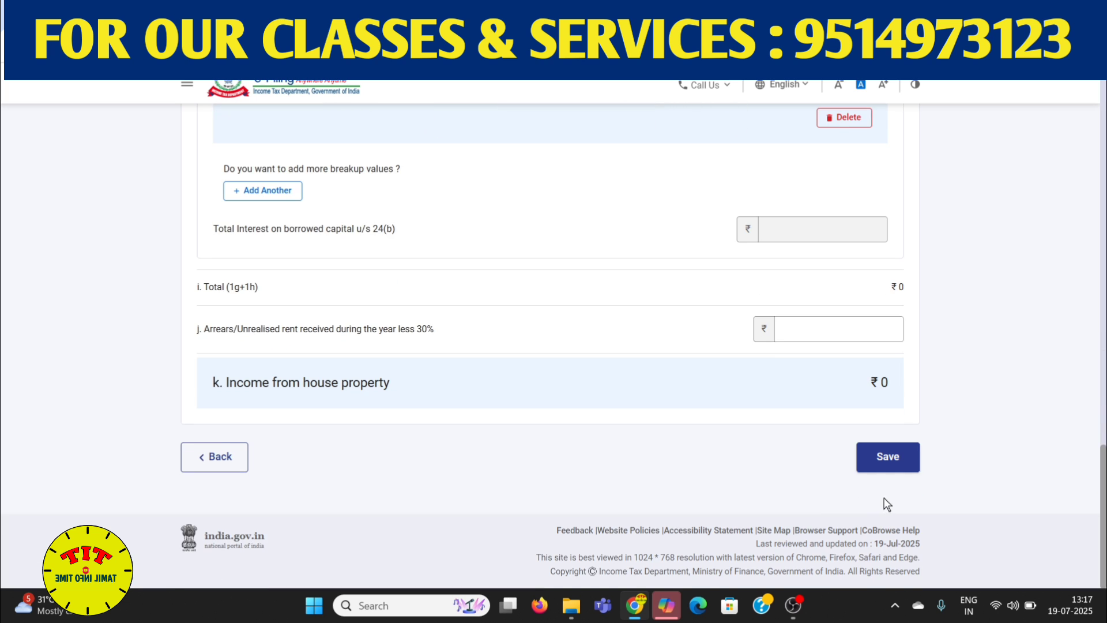
left_click(887, 456)
scroll(667, 457, "down", 4)
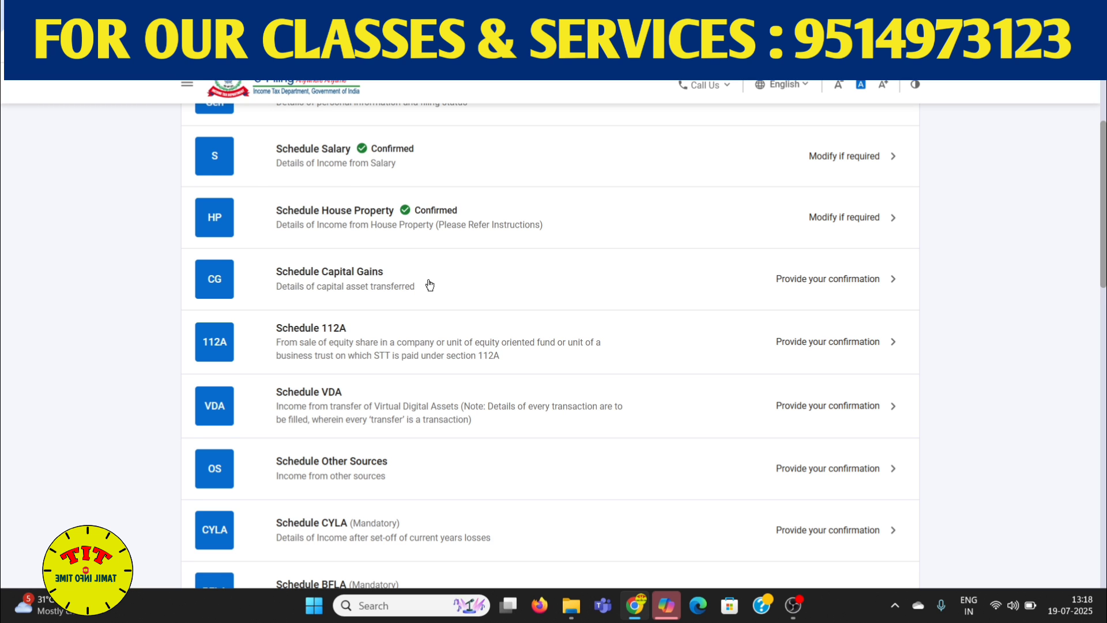
Open Schedule Capital Gains and expand the land or building sale item under Short-term Capital Gains
left_click(430, 284)
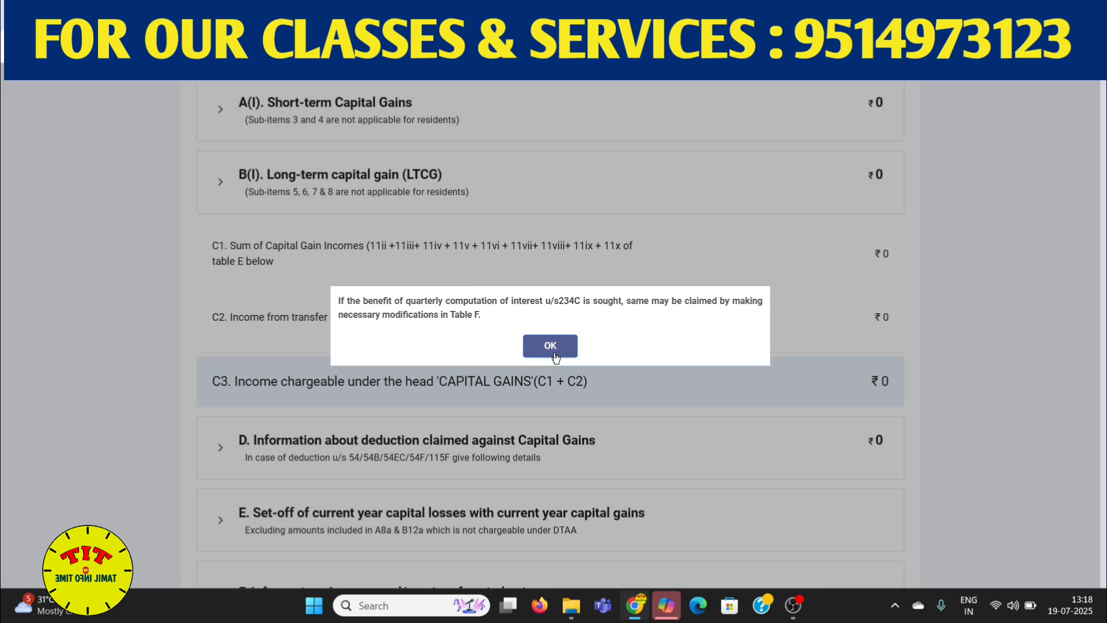
left_click(556, 355)
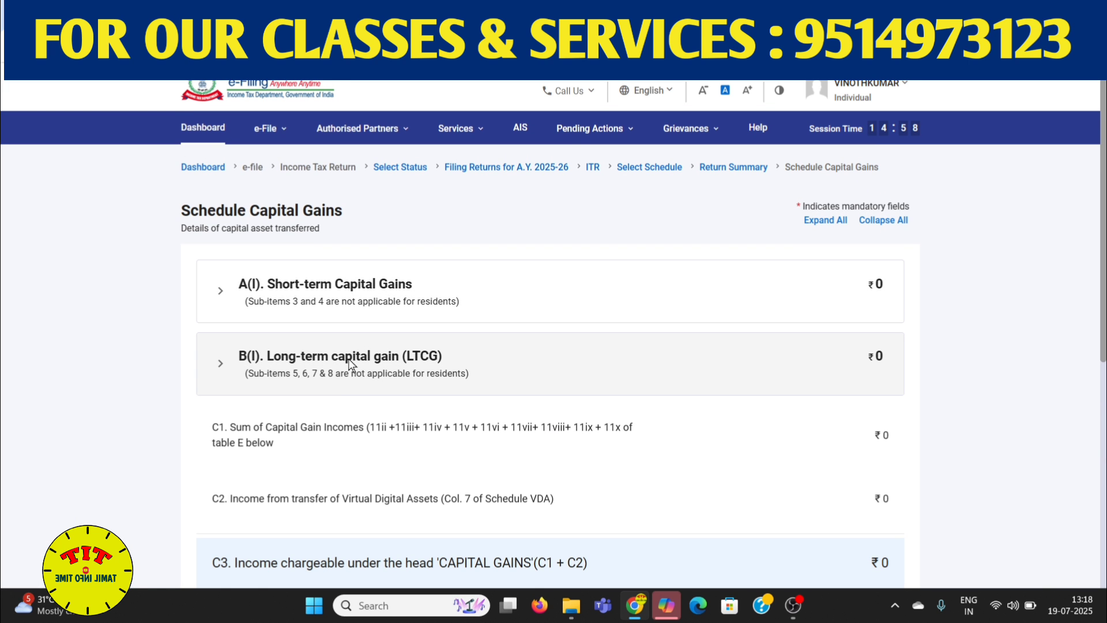
left_click(371, 287)
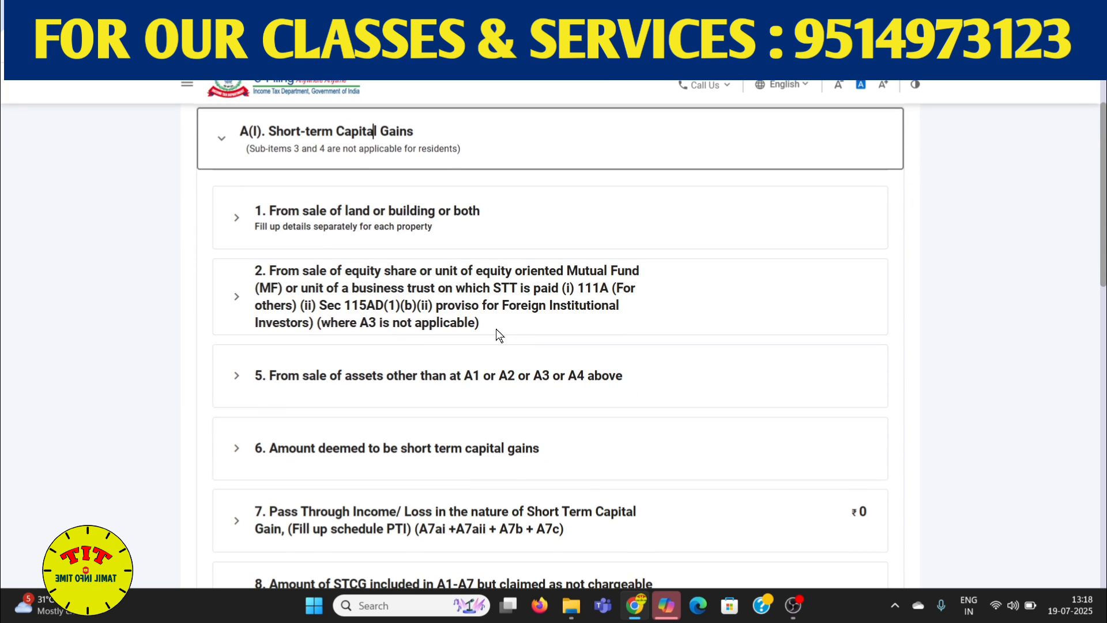
left_click(474, 236)
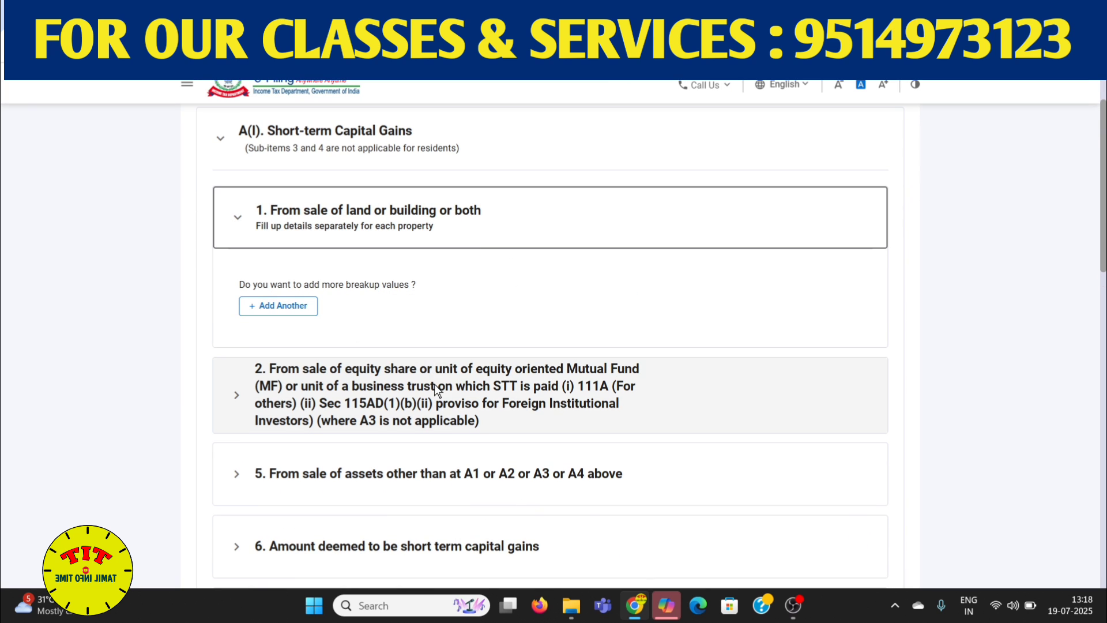
Start a new breakup entry under item 2 for sale of STT-paid equity shares or equity oriented mutual fund units
left_click(434, 384)
scroll(536, 375, "down", 2)
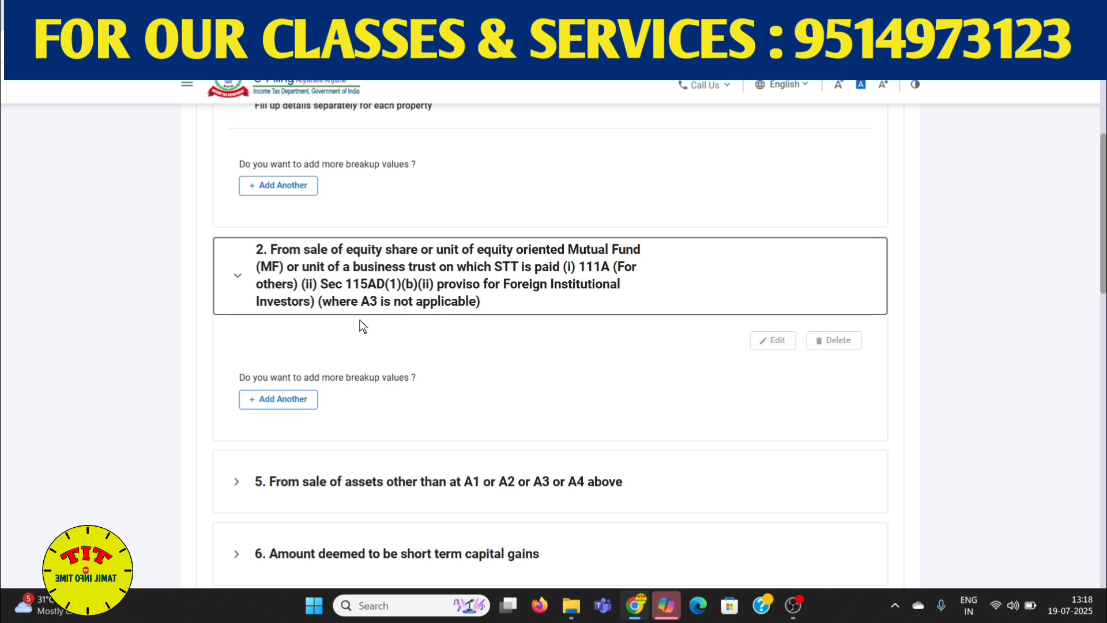
scroll(362, 326, "down", 2)
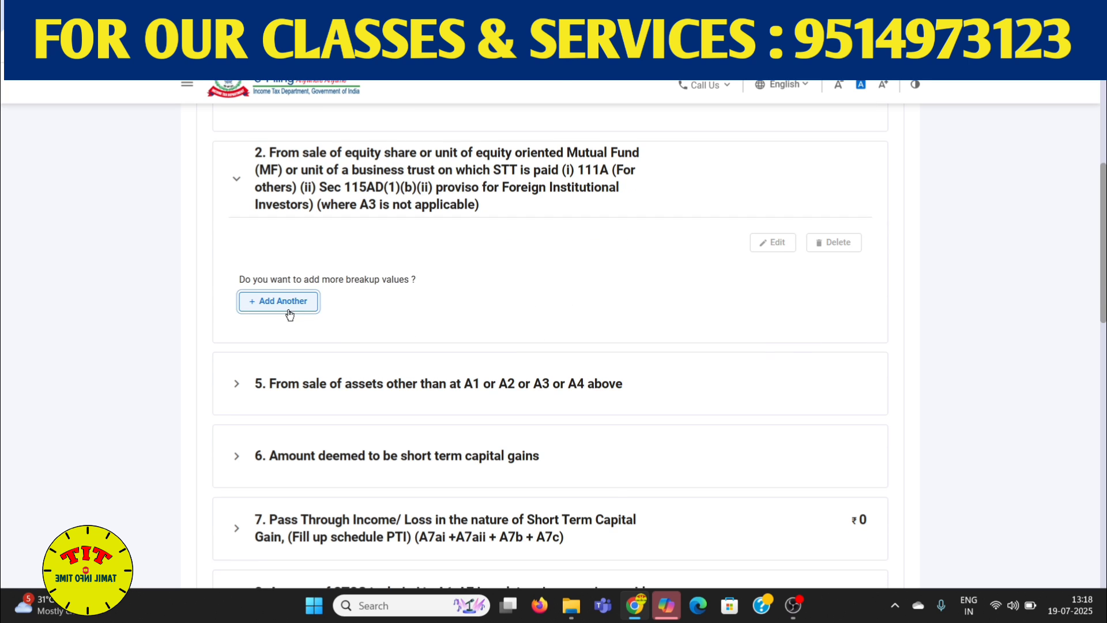
left_click(283, 301)
scroll(614, 355, "down", 3)
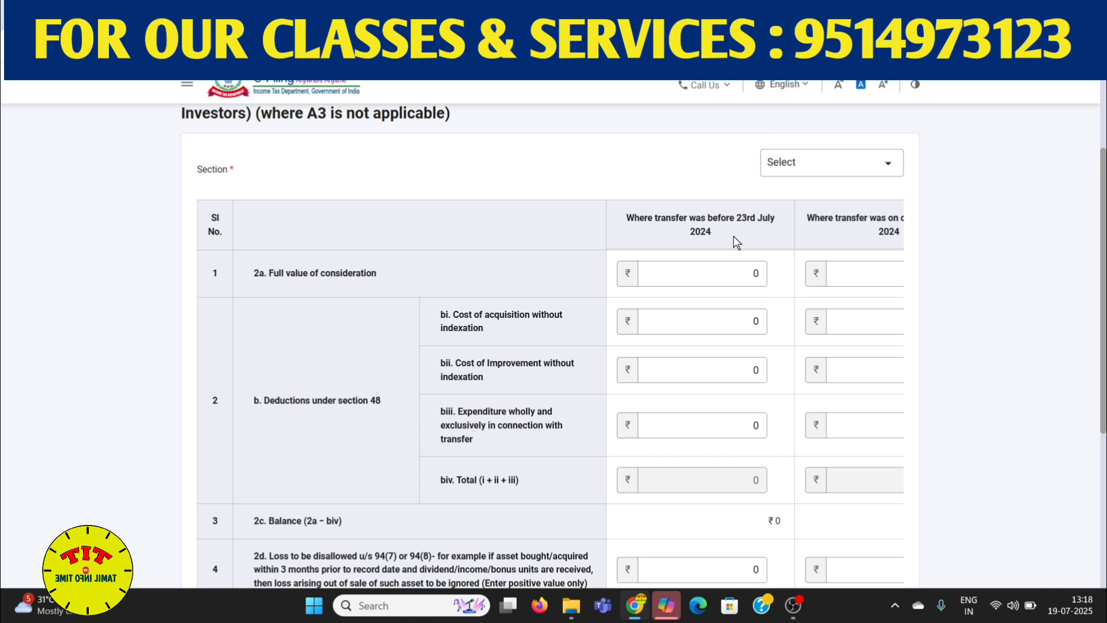
Examine the consideration, section 48 deduction and gain rows for transfers before and on or after 23rd July 2024
left_click(731, 273)
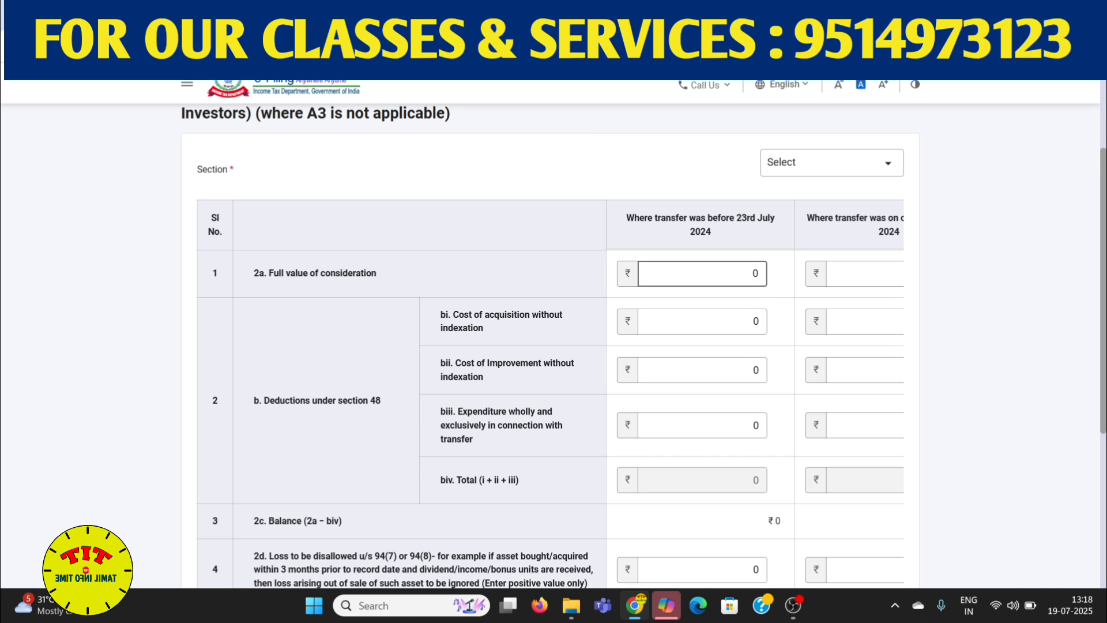
scroll(720, 548, "down", 3)
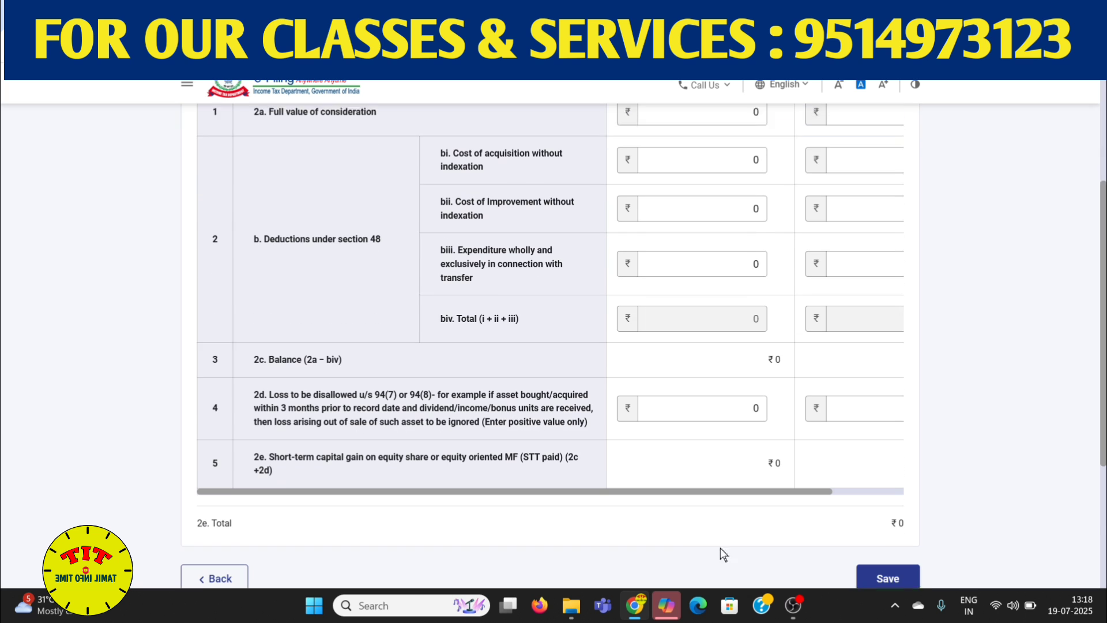
left_click_drag(731, 490, 808, 489)
scroll(901, 406, "up", 4)
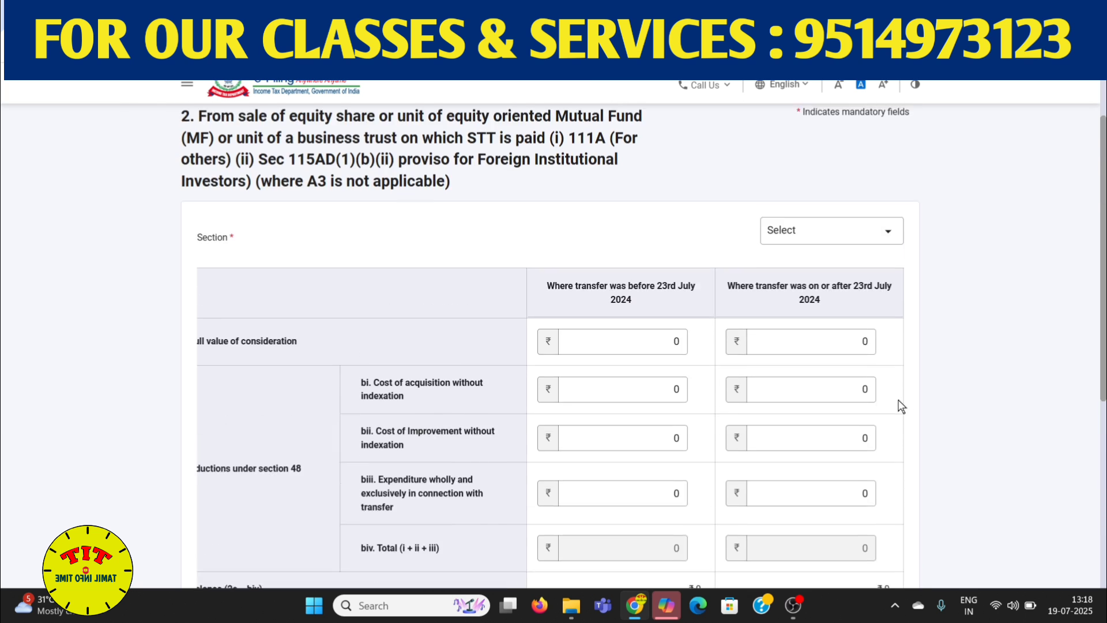
scroll(899, 405, "up", 2)
scroll(897, 403, "down", 3)
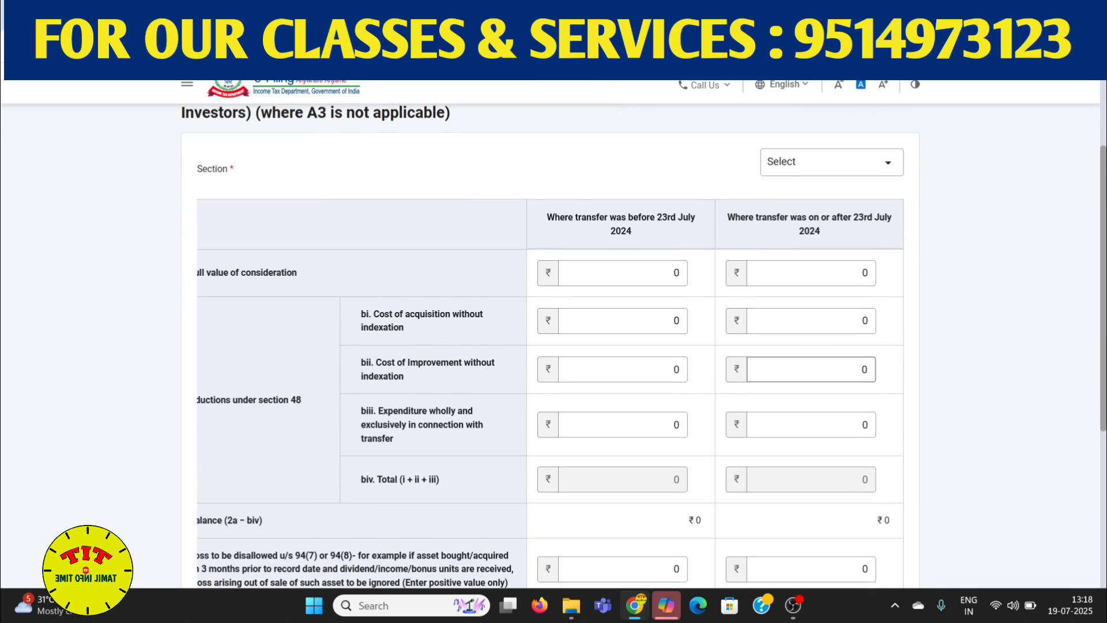
scroll(741, 510, "down", 5)
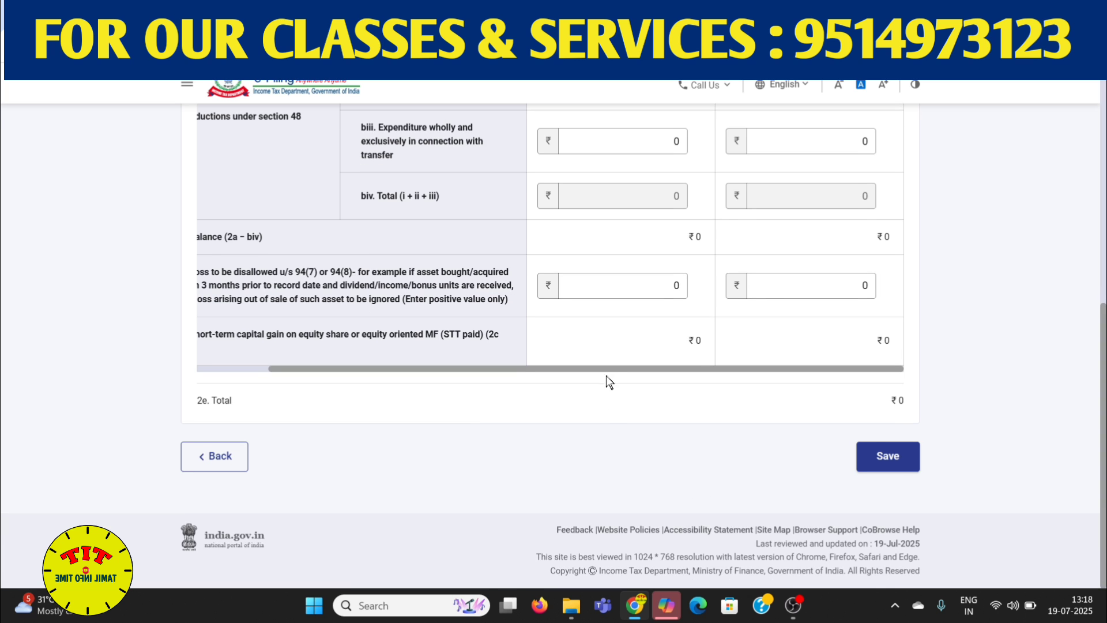
scroll(584, 368, "left", 2)
scroll(853, 329, "up", 5)
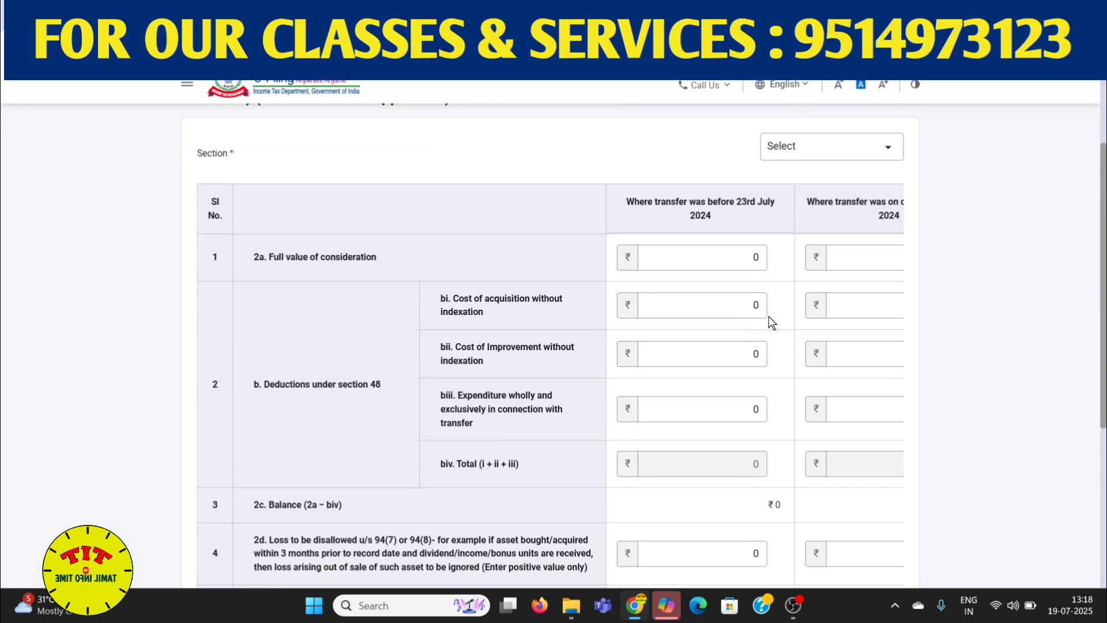
scroll(769, 316, "down", 5)
scroll(839, 365, "right", 2)
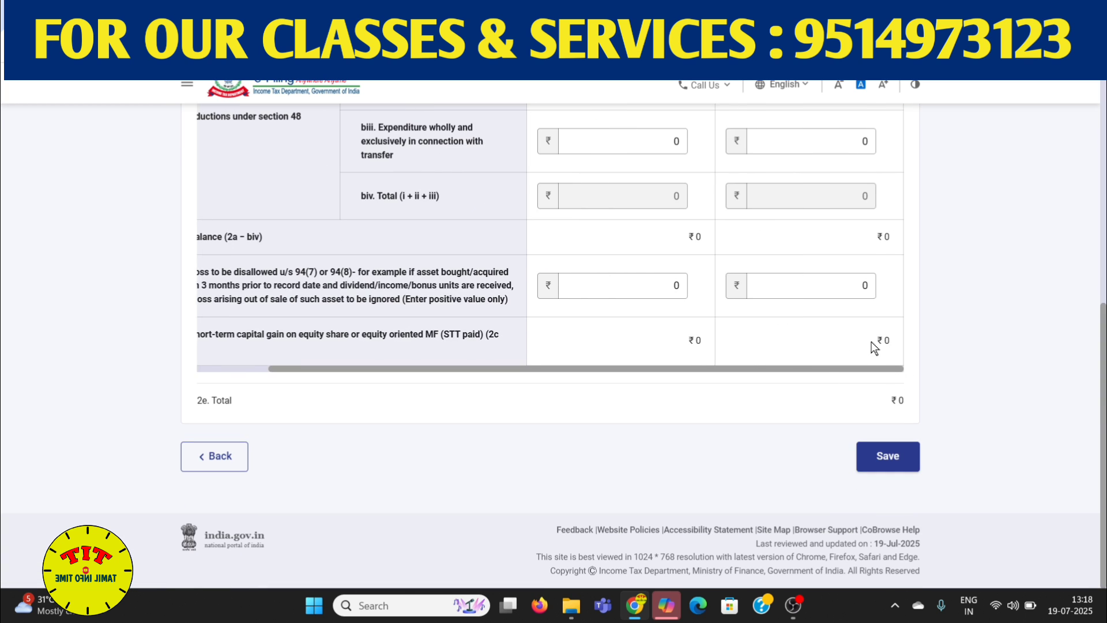
scroll(875, 348, "up", 6)
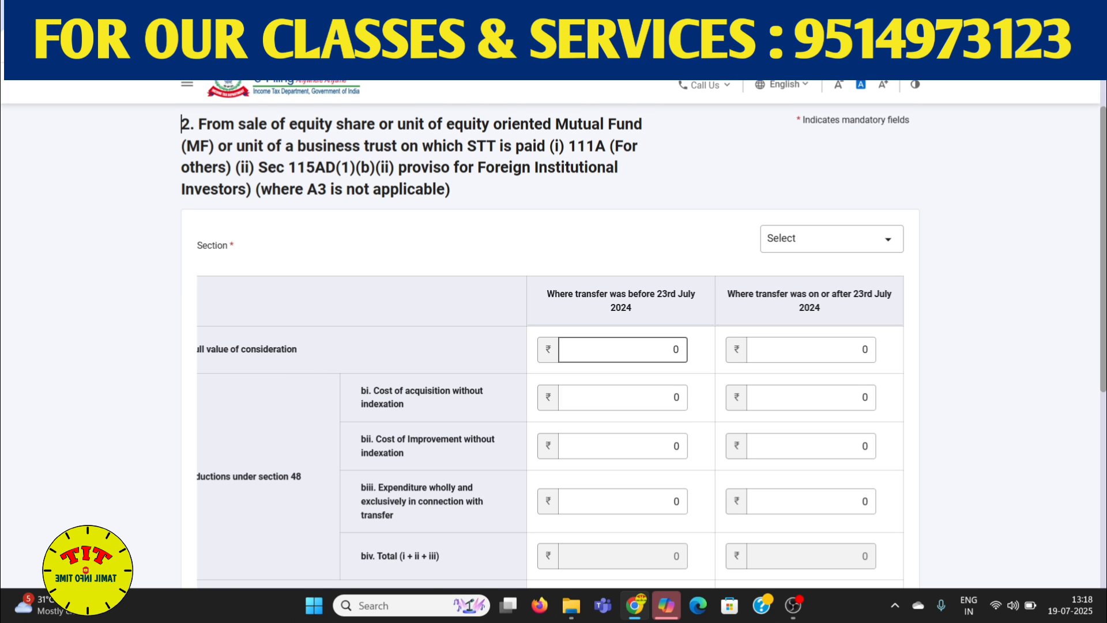
Leave the equity share gains entry without entering figures and confirm Schedule Capital Gains
left_click(680, 356)
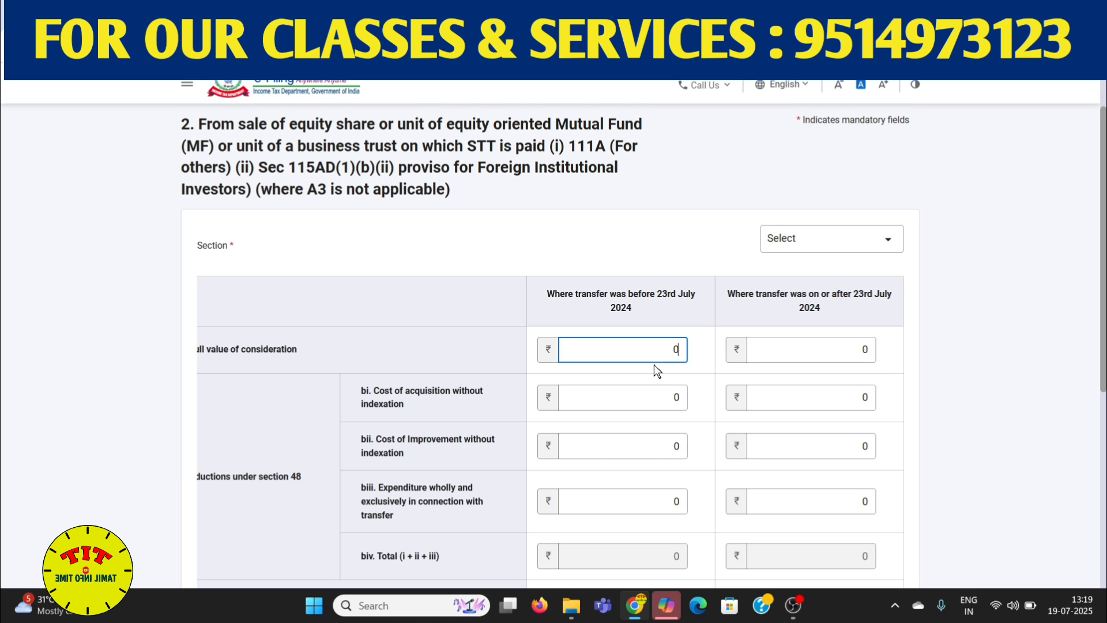
scroll(654, 453, "down", 5)
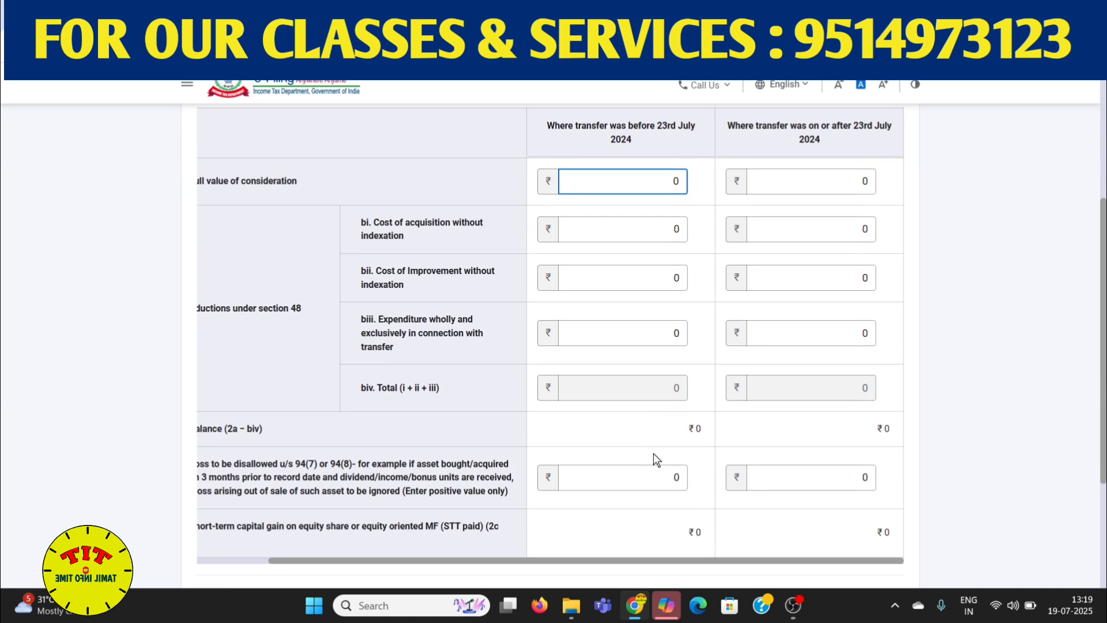
left_click(906, 510)
scroll(869, 511, "down", 4)
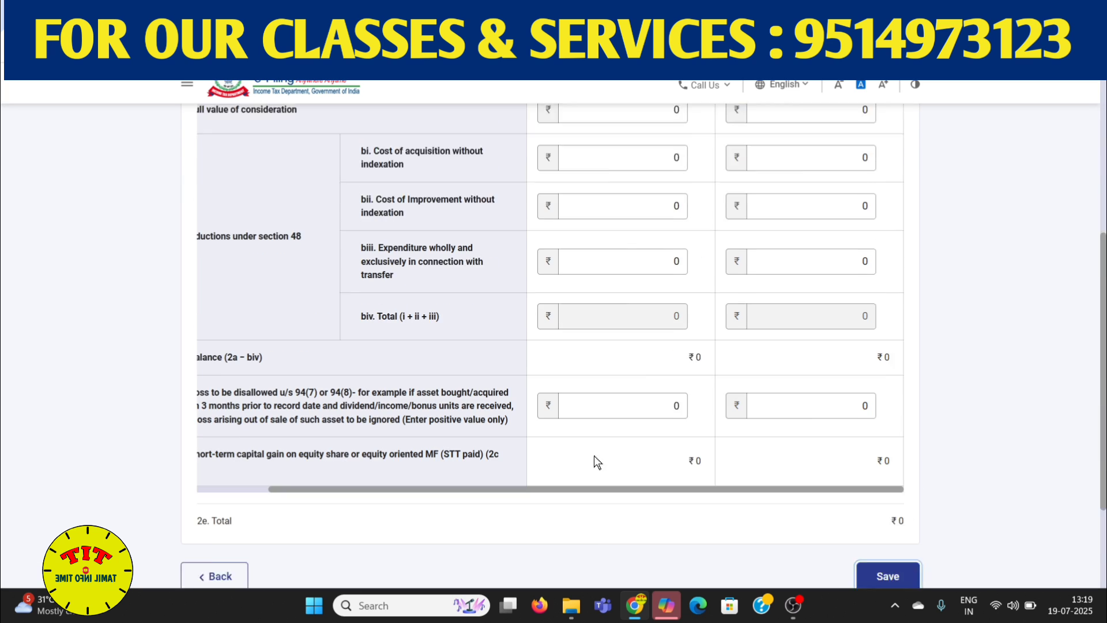
left_click(189, 464)
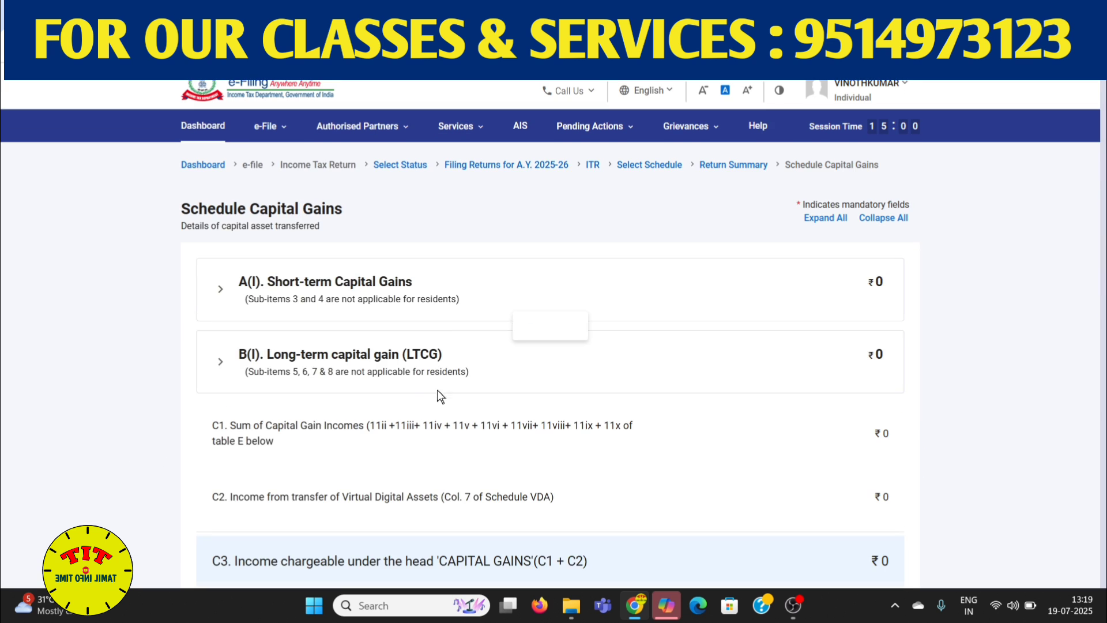
left_click(515, 343)
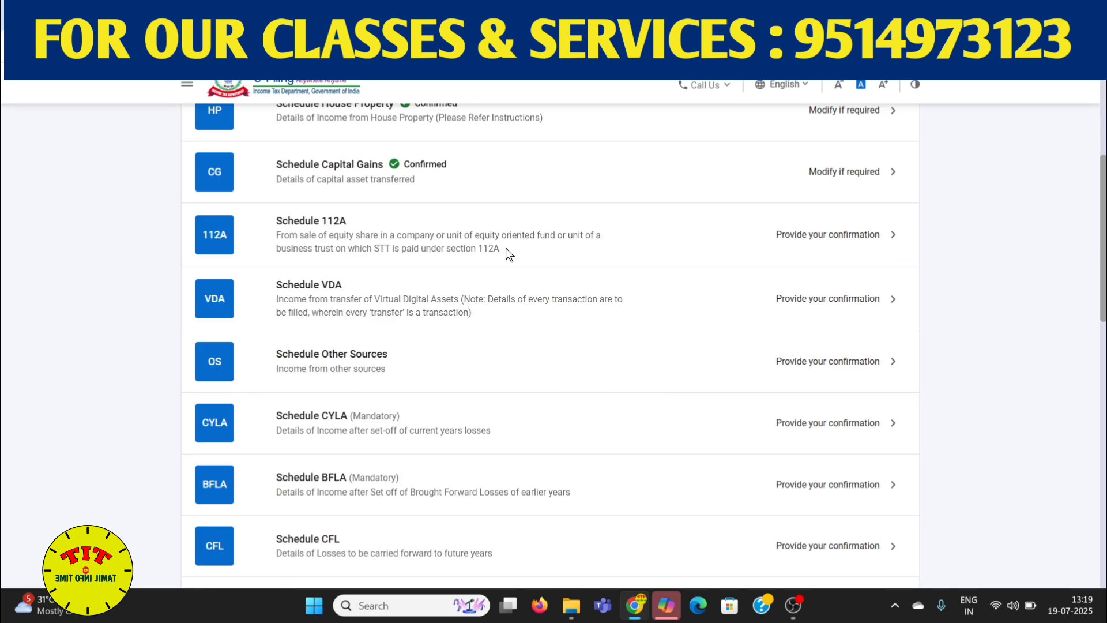
Open Schedule 112A, start a new breakup entry and examine its share, sale value, acquisition cost and deduction fields
left_click(506, 248)
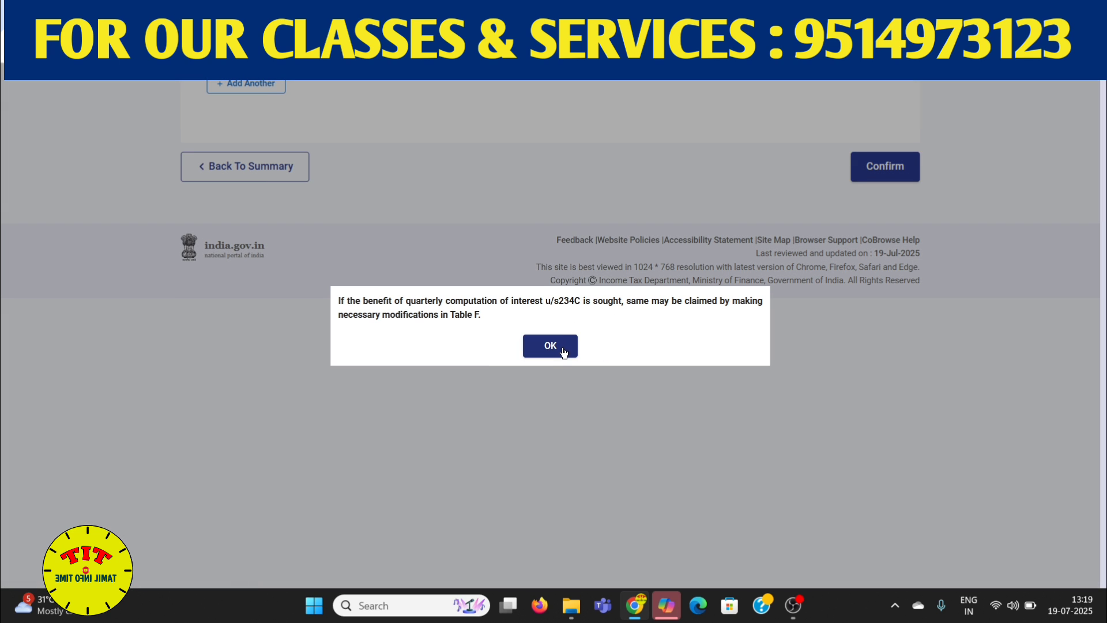
left_click(563, 348)
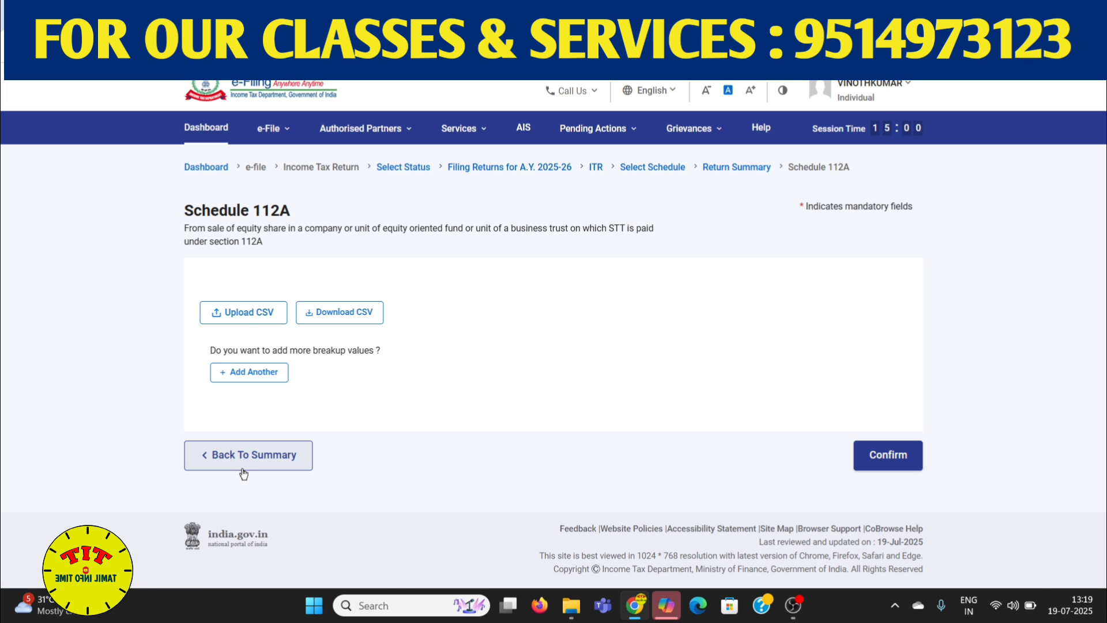
left_click(265, 372)
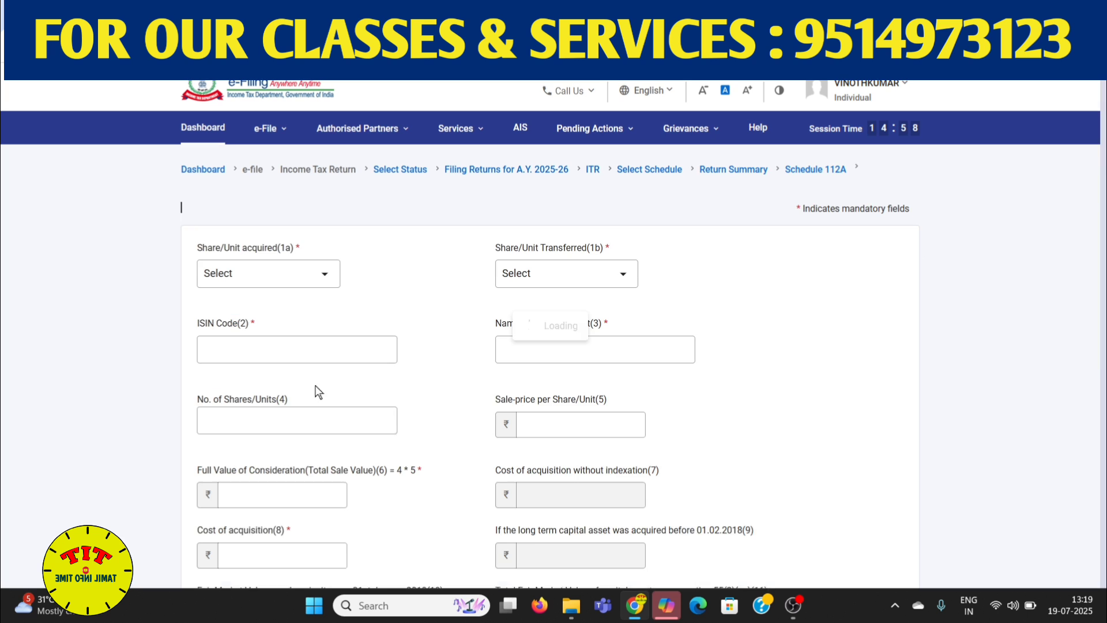
scroll(686, 264, "down", 4)
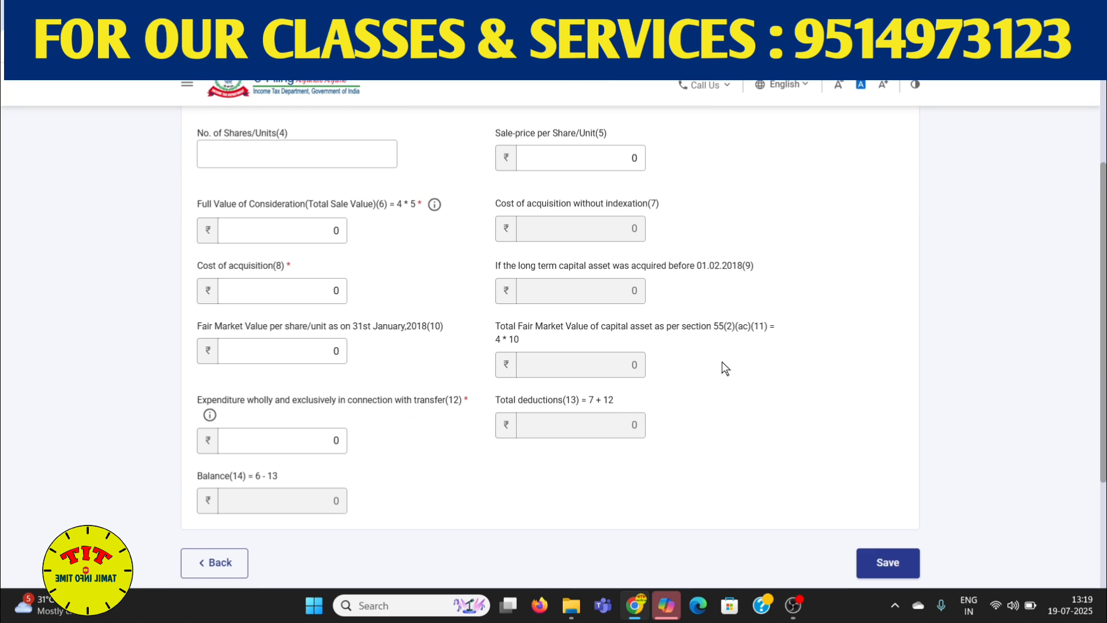
scroll(774, 355, "up", 4)
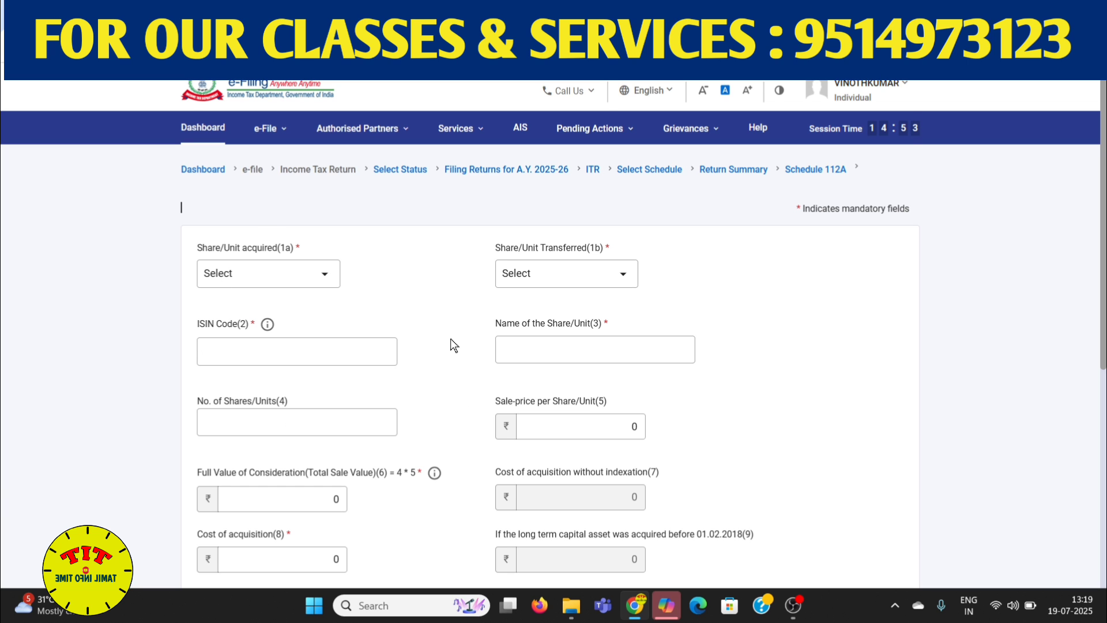
scroll(511, 331, "down", 4)
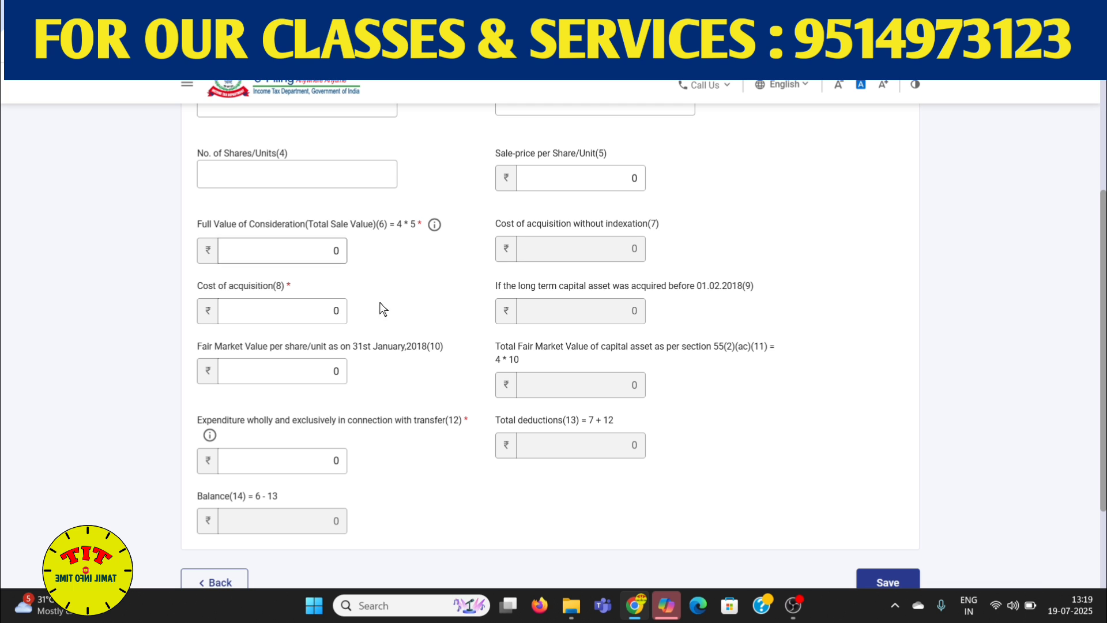
scroll(853, 479, "down", 4)
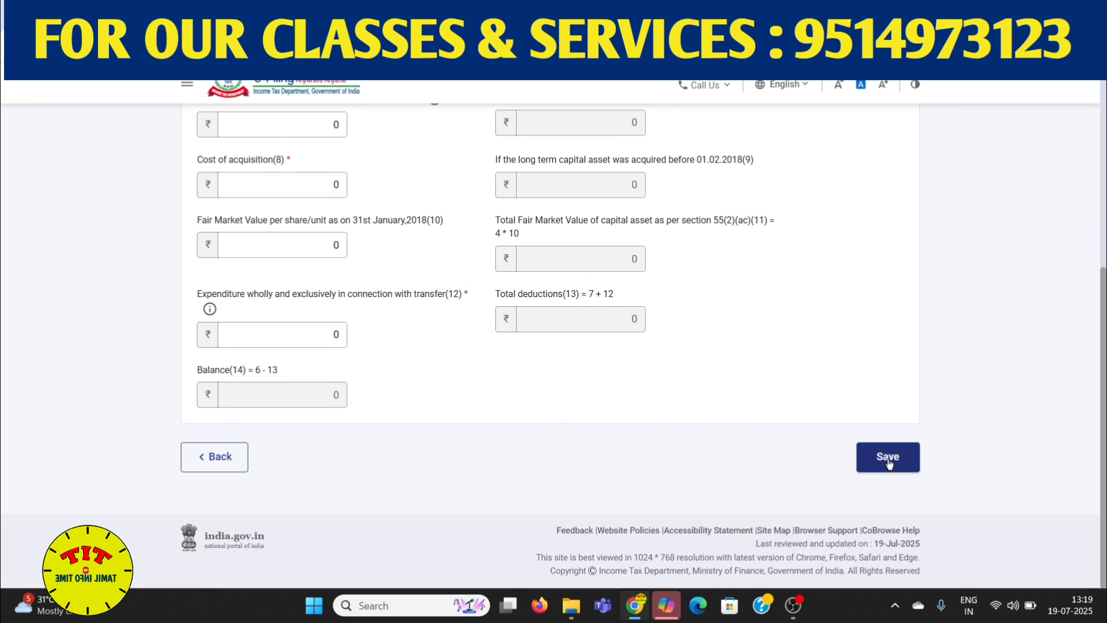
Leave the blank share entry without figures and confirm Schedule 112A with no breakup values
left_click(887, 455)
scroll(324, 486, "down", 3)
scroll(322, 486, "down", 2)
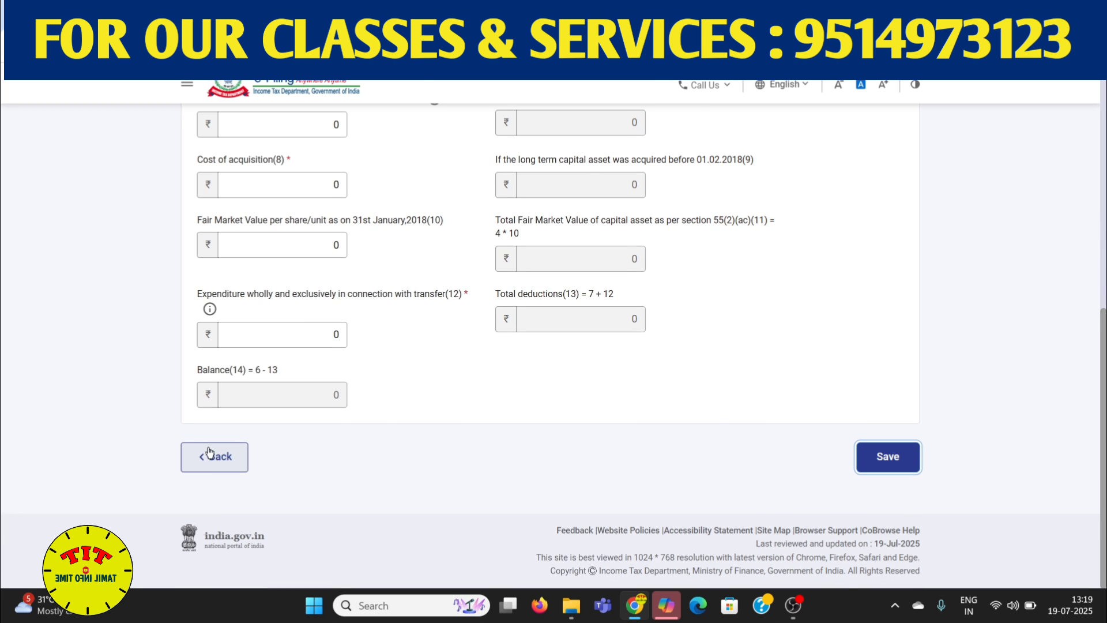
left_click(243, 462)
left_click(252, 468)
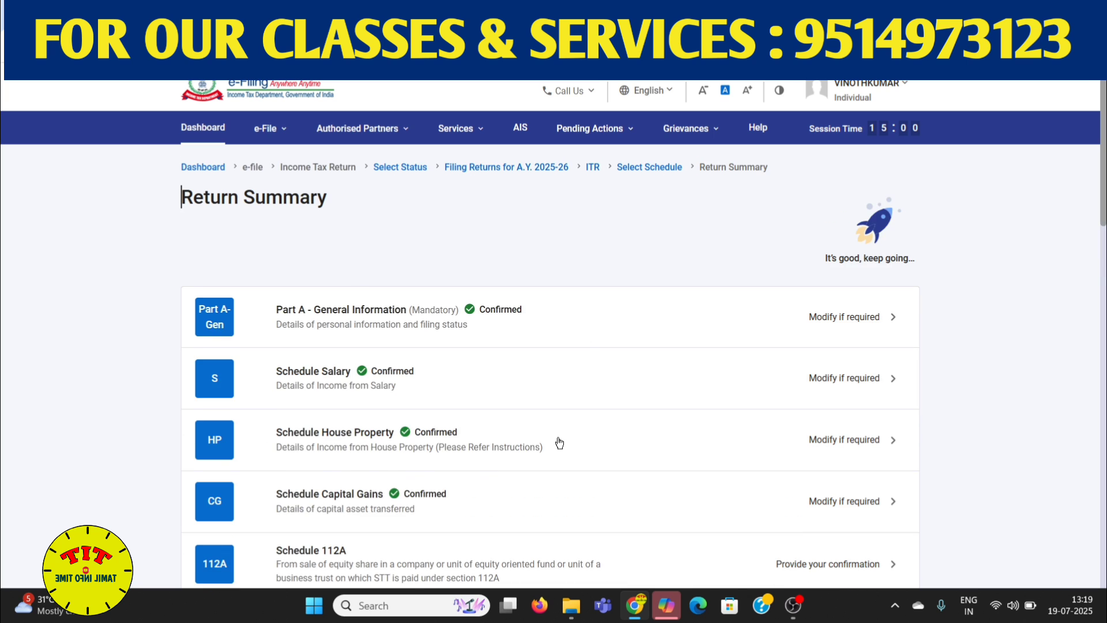
scroll(556, 438, "down", 4)
left_click(550, 366)
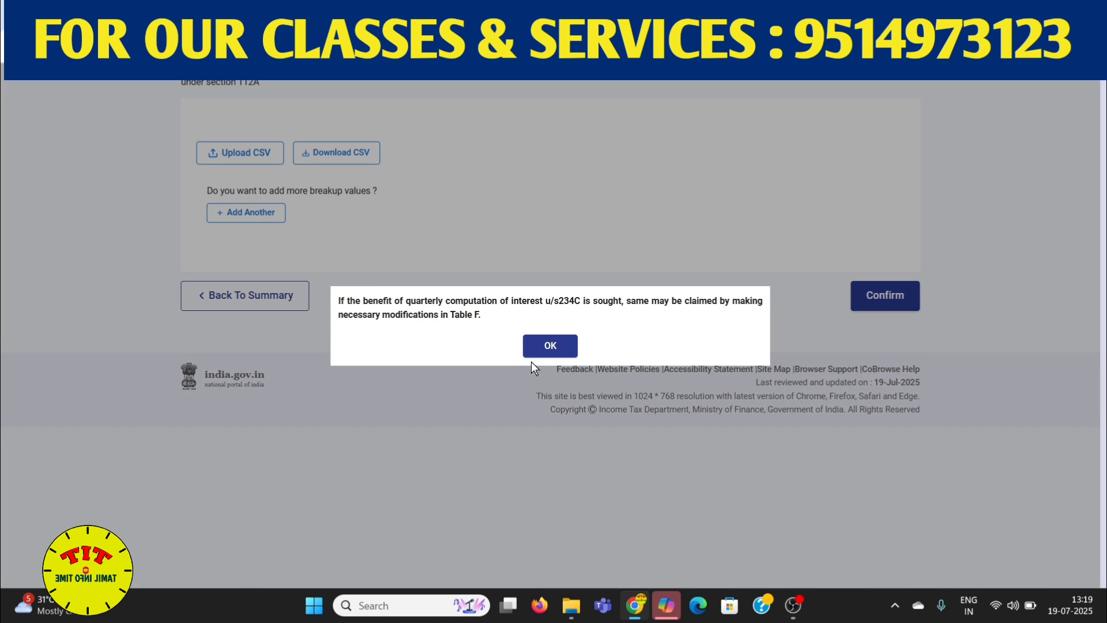
left_click(534, 344)
left_click(887, 452)
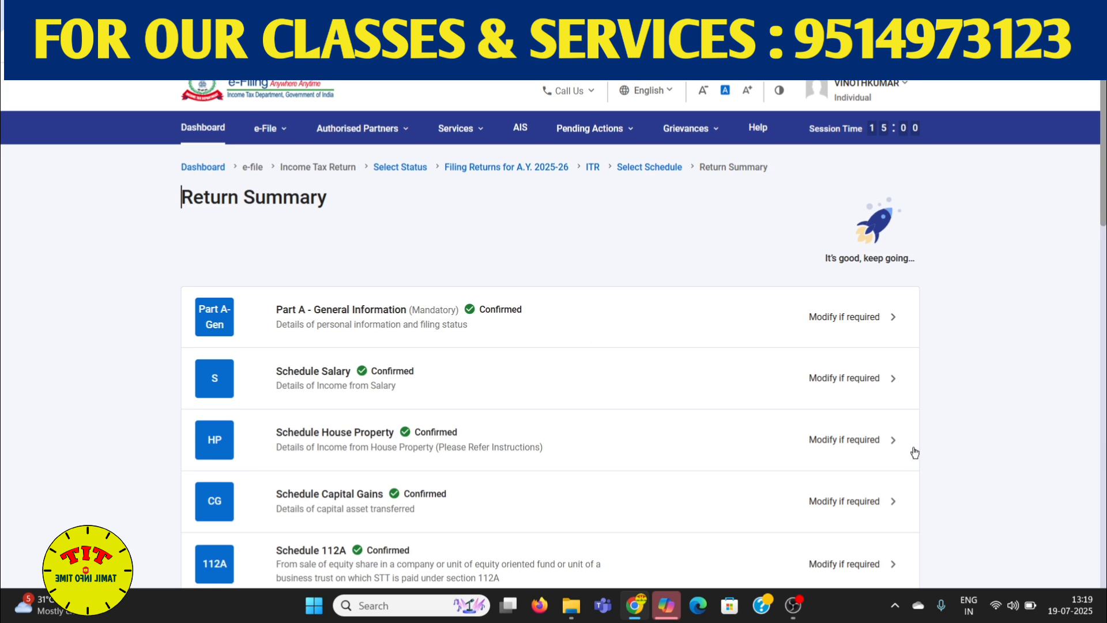
Open Schedule VDA, view a blank virtual digital asset transfer entry, and confirm the schedule without adding any transaction
scroll(865, 438, "down", 4)
left_click(576, 384)
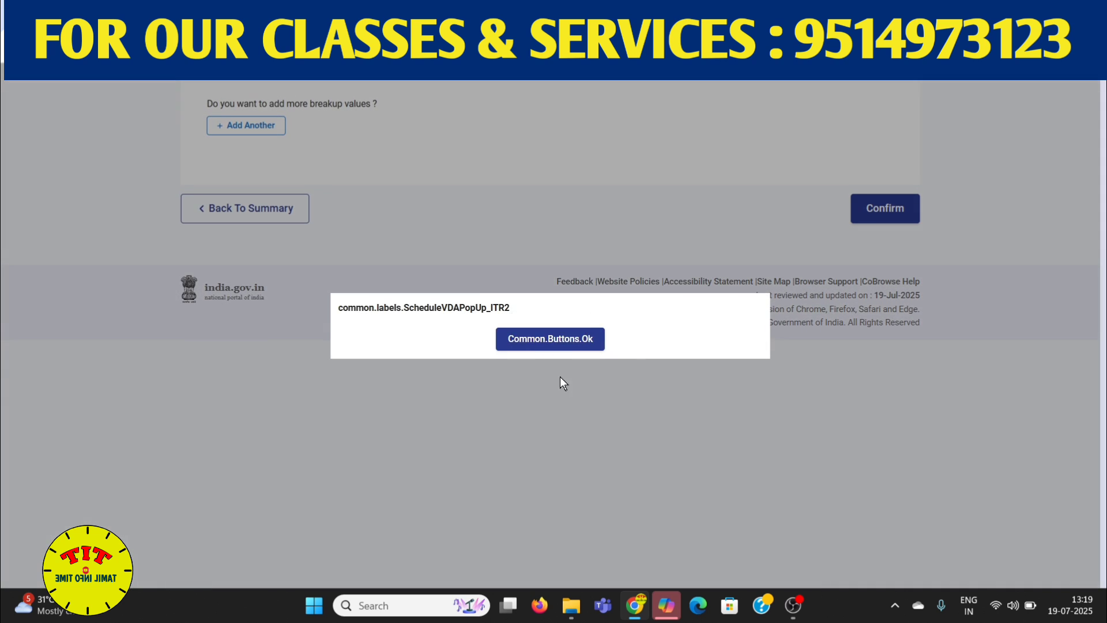
left_click(552, 344)
left_click(245, 335)
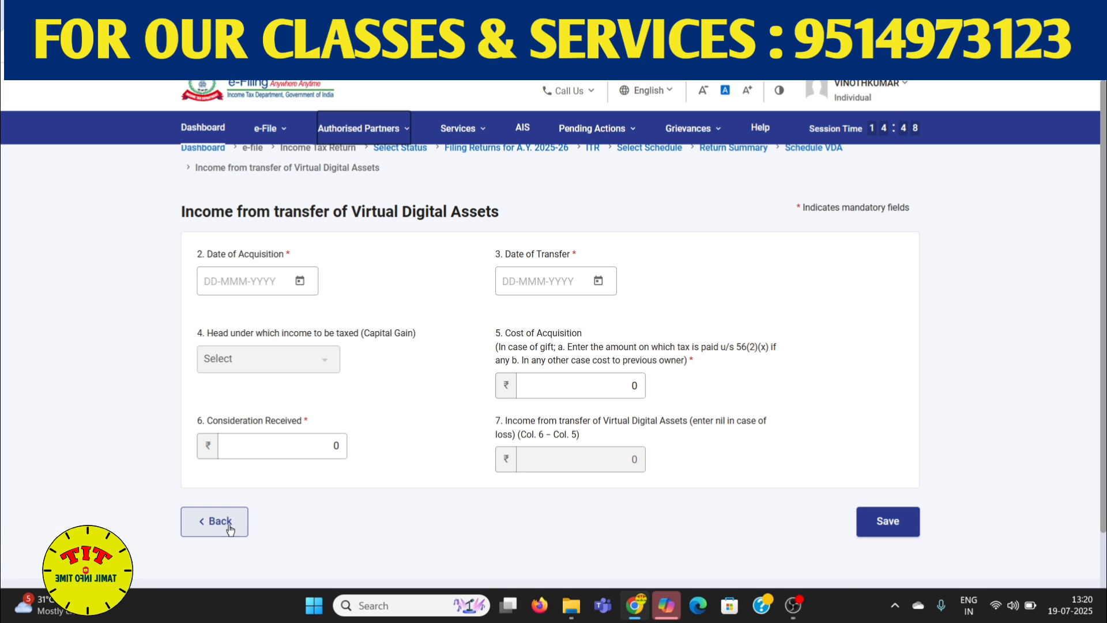
left_click(208, 521)
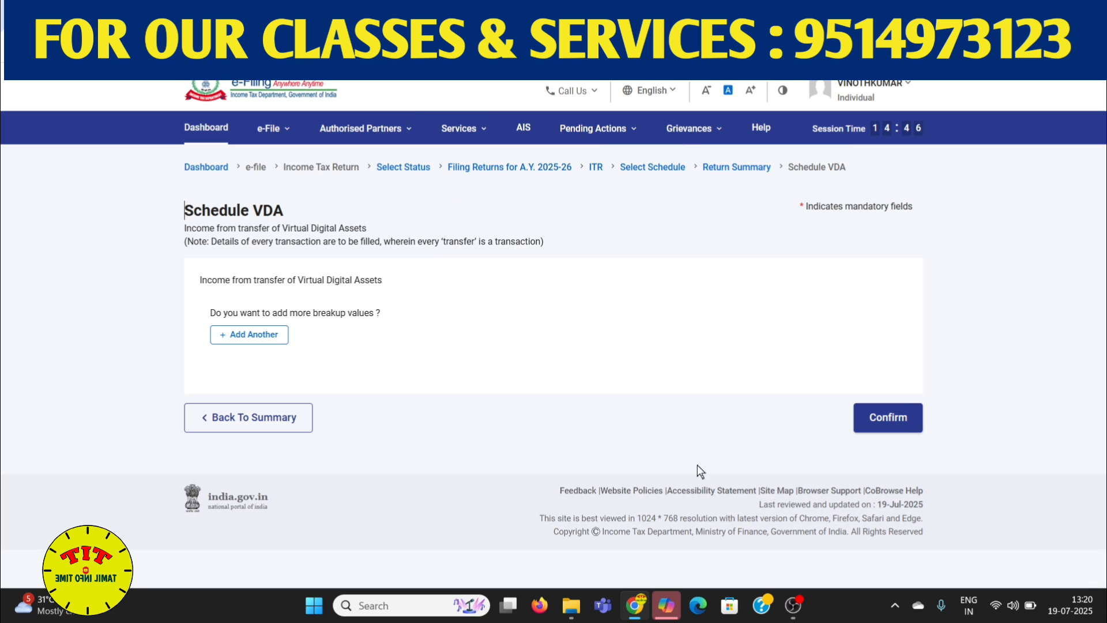
left_click(887, 417)
Open Schedule Other Sources and expand the normal-rate gross income, special-rate income and section 57 deduction items
scroll(830, 444, "down", 5)
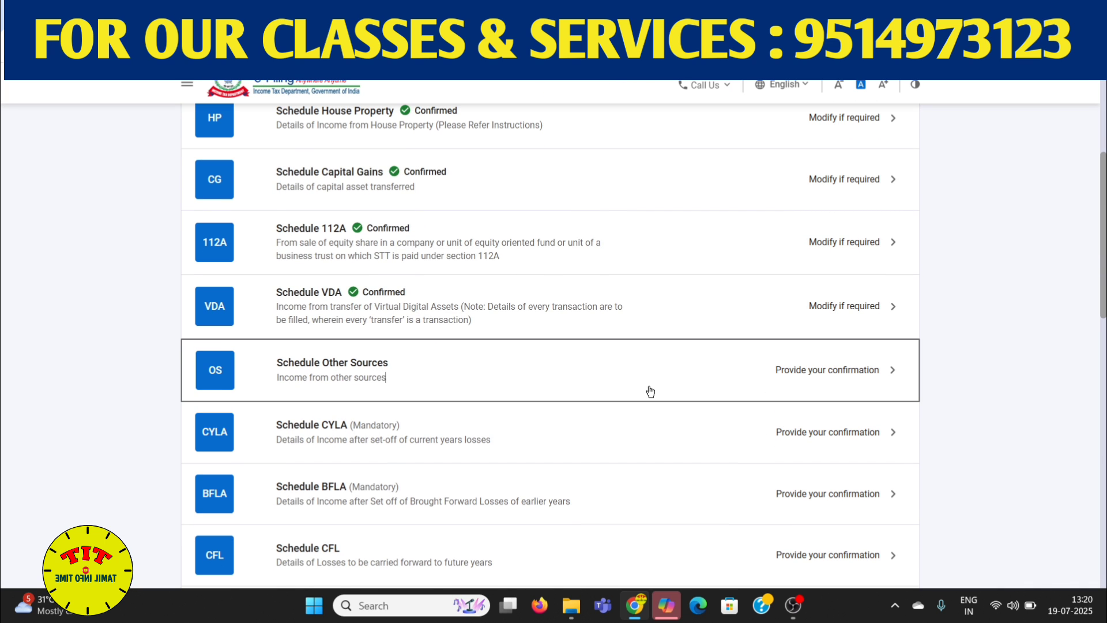
left_click(663, 353)
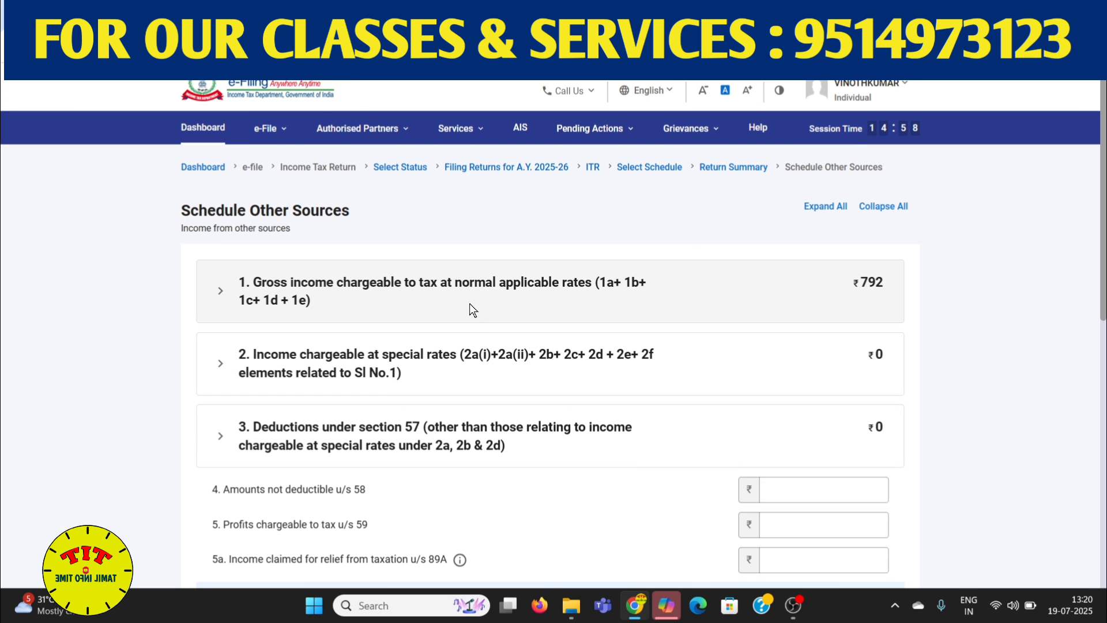
left_click(469, 308)
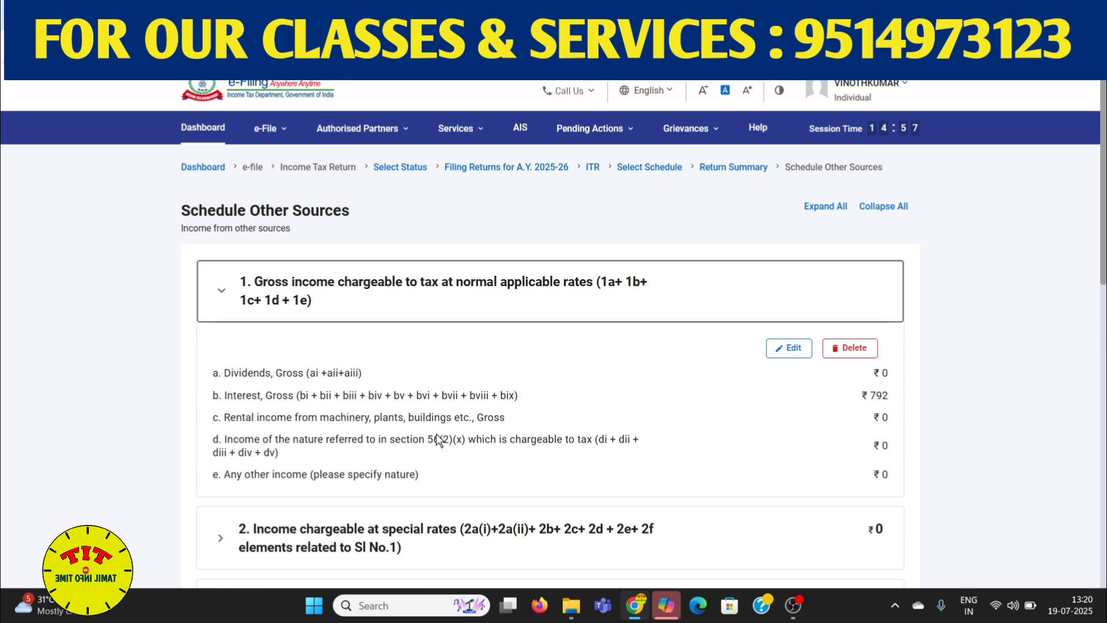
scroll(406, 382, "down", 3)
left_click(414, 315)
scroll(448, 438, "down", 5)
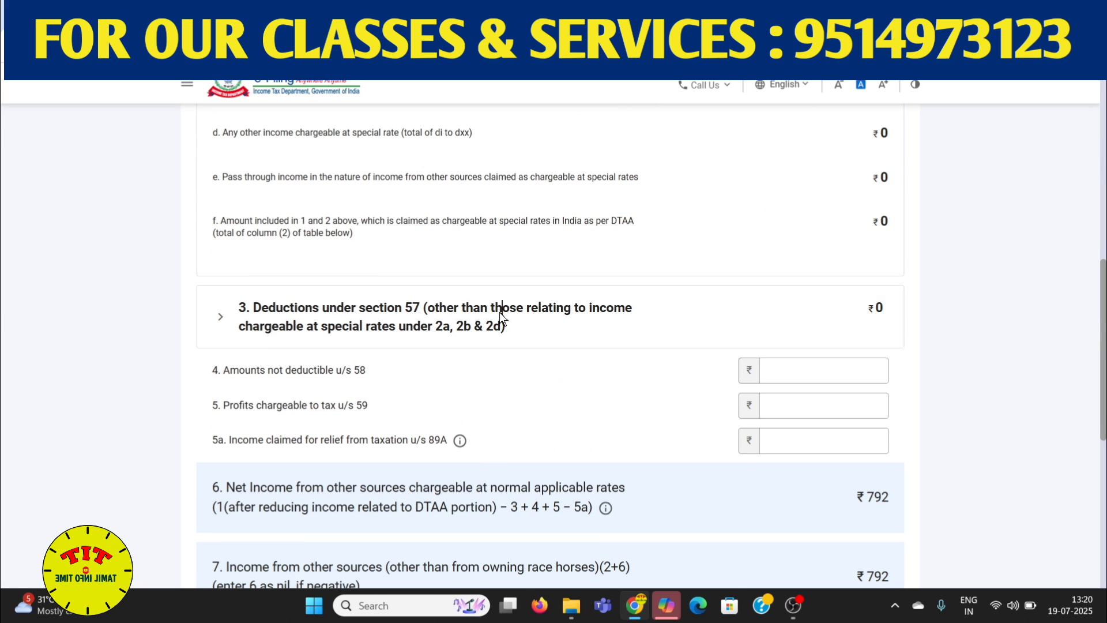
left_click(499, 313)
Review the expanded income and deduction items without changes and confirm Schedule Other Sources
scroll(558, 311, "up", 5)
scroll(419, 307, "up", 3)
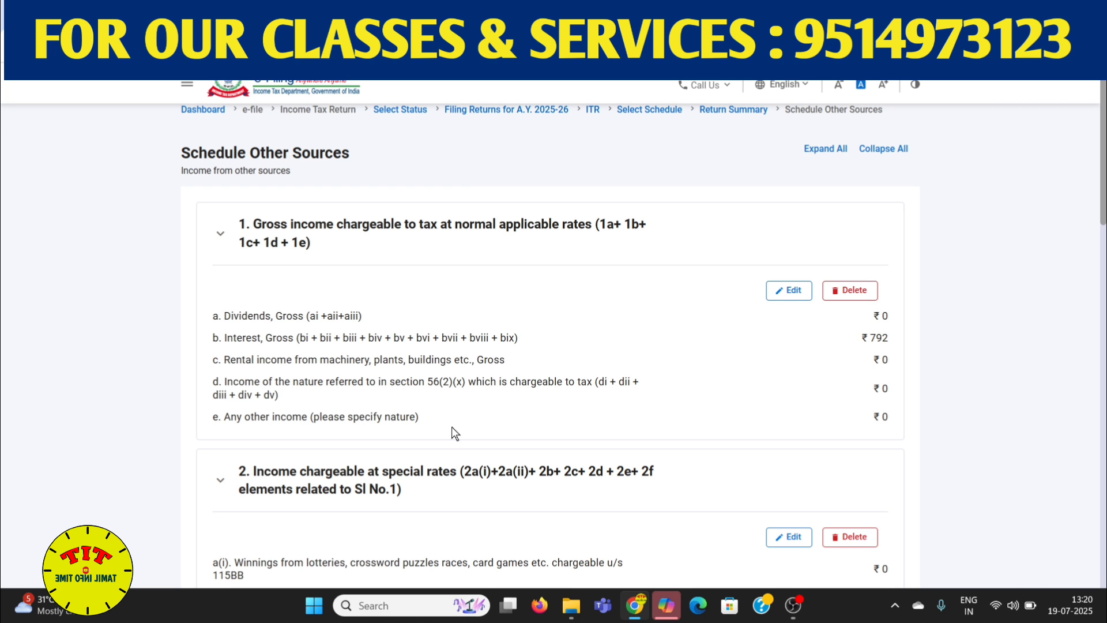
scroll(454, 433, "down", 6)
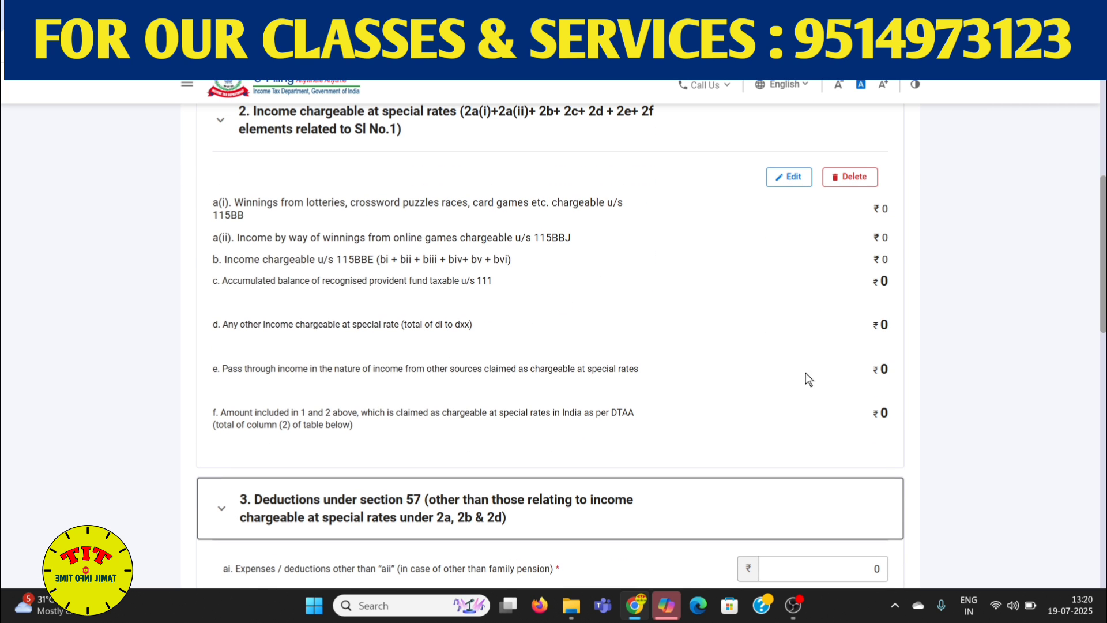
scroll(818, 389, "down", 6)
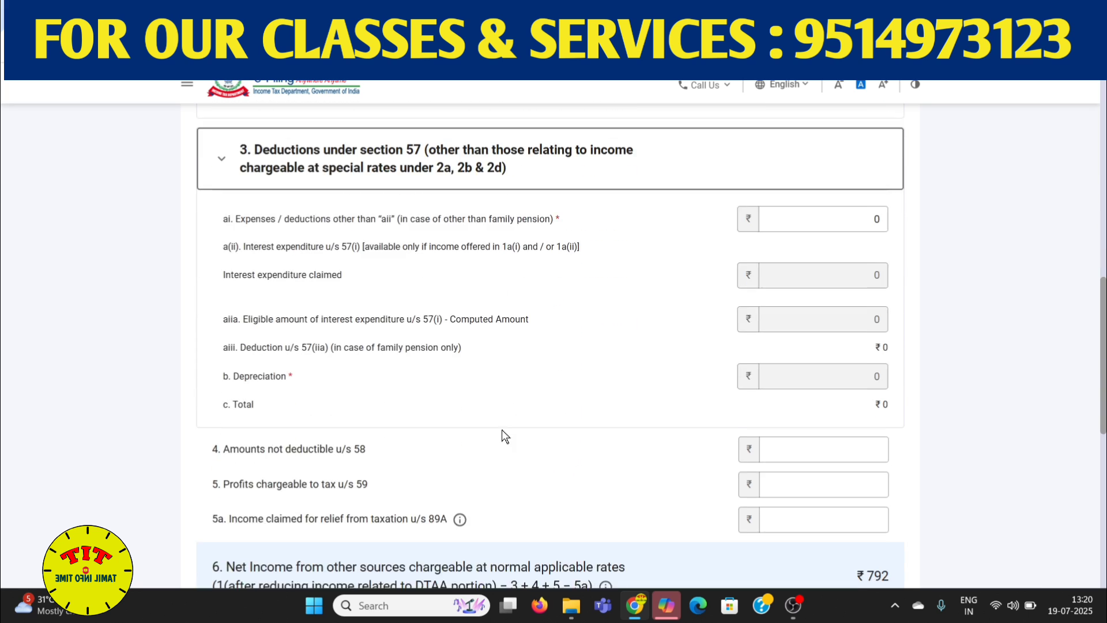
scroll(501, 436, "down", 8)
left_click(888, 461)
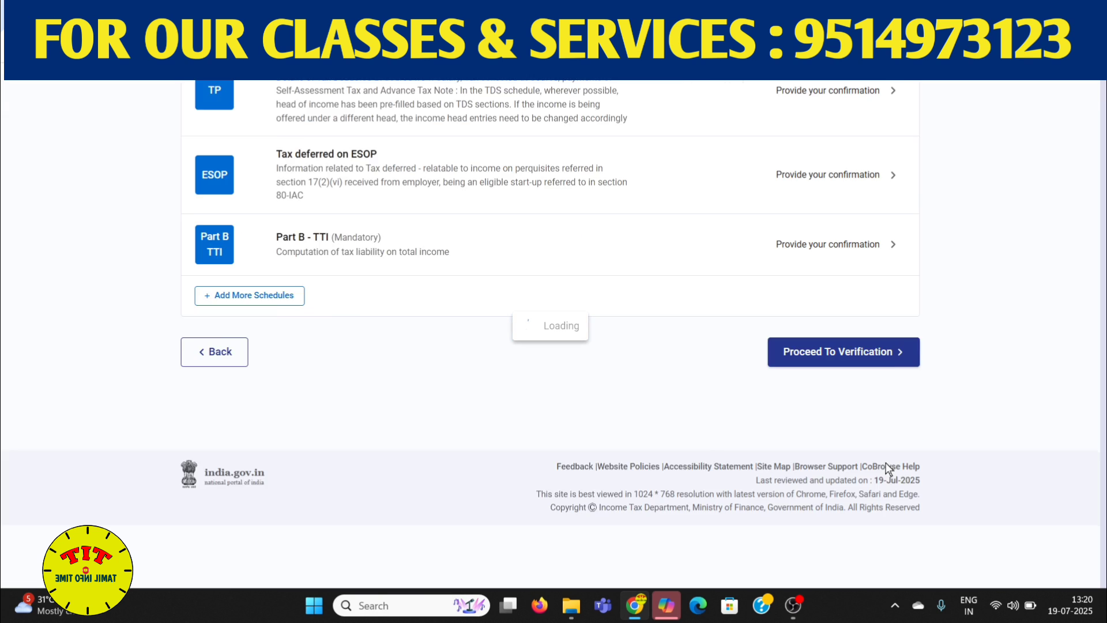
Open Schedule CYLA, review the set-off columns through the current year's income remaining after set off, and confirm the schedule
scroll(779, 456, "up", 9)
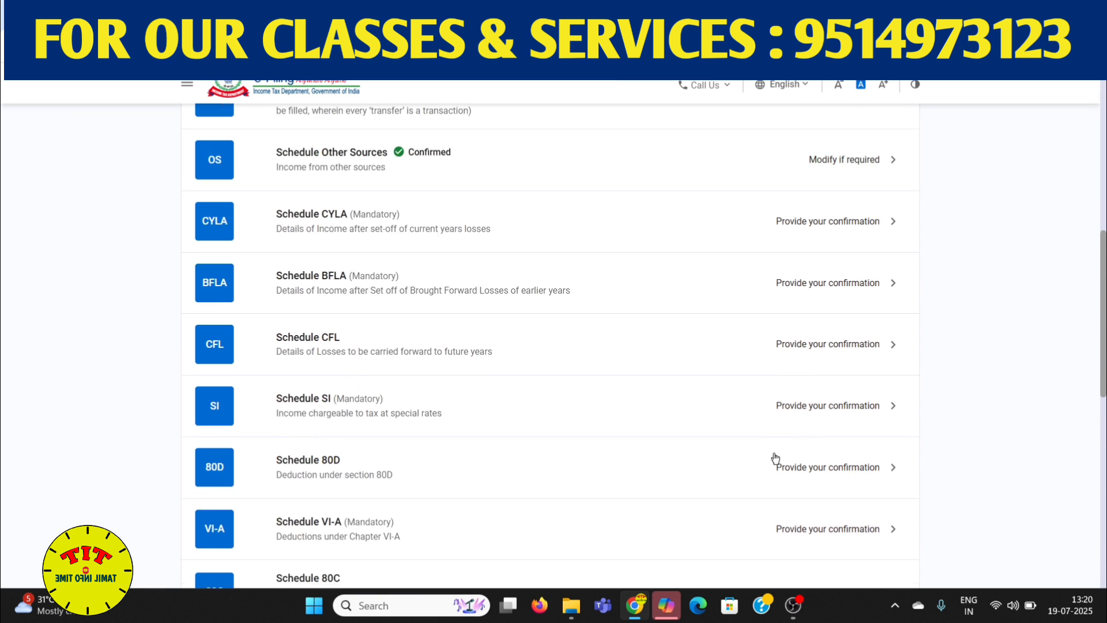
scroll(773, 457, "up", 4)
scroll(517, 225, "down", 3)
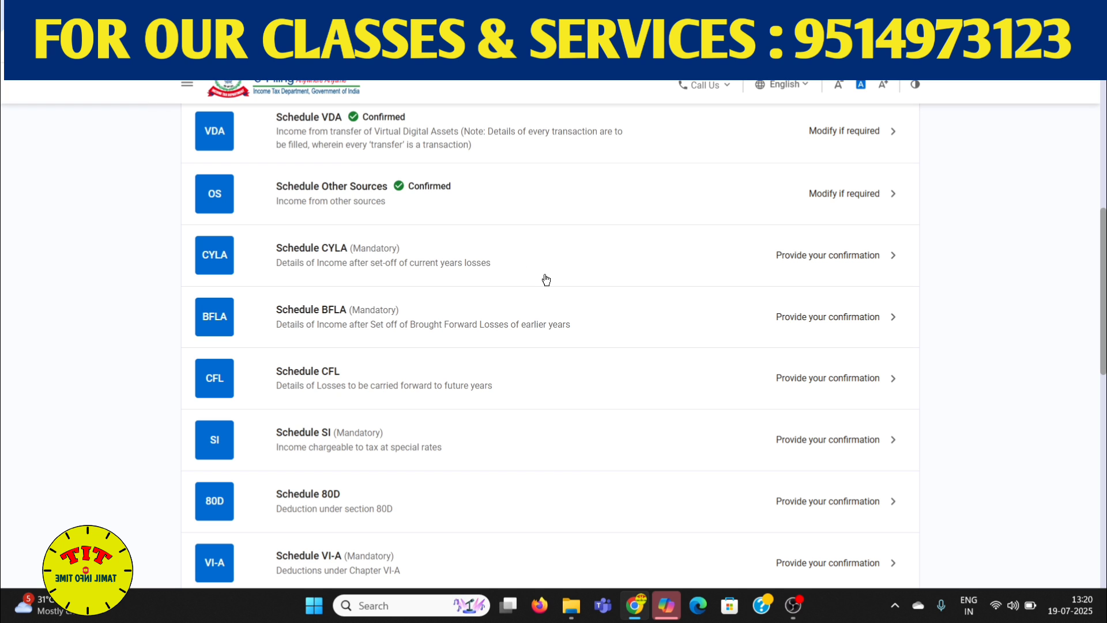
left_click(594, 249)
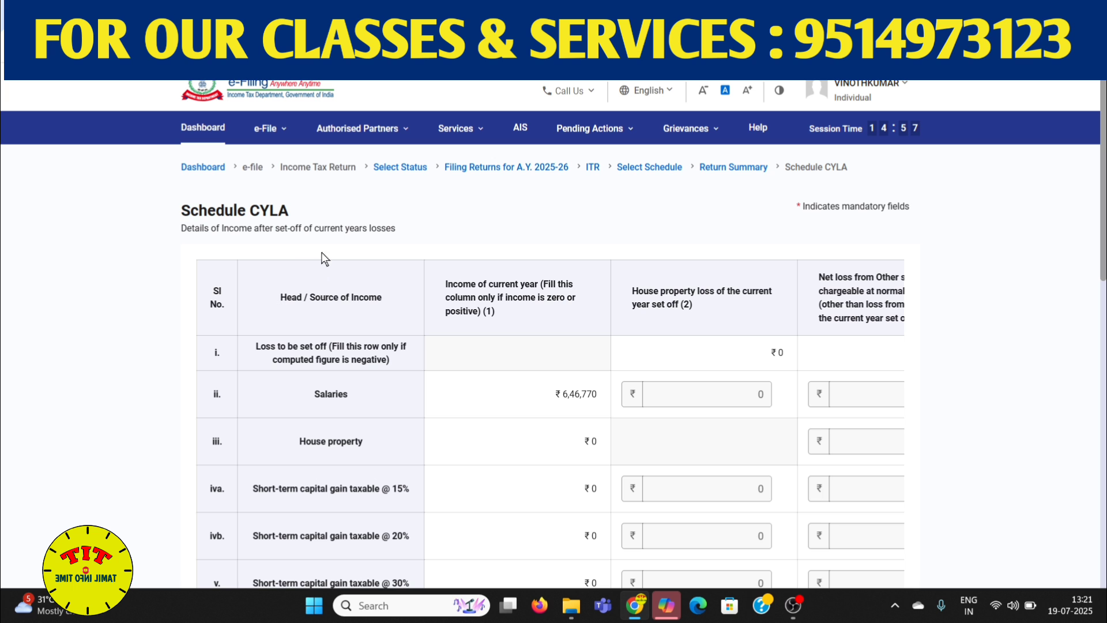
scroll(353, 254, "down", 3)
scroll(748, 265, "down", 10)
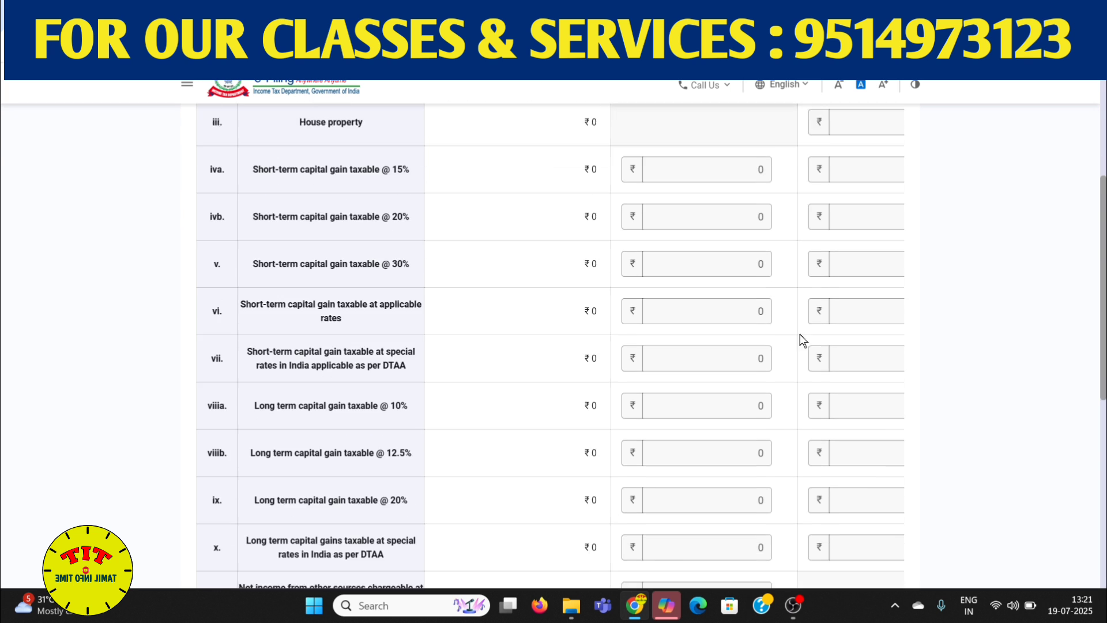
left_click_drag(709, 387, 921, 388)
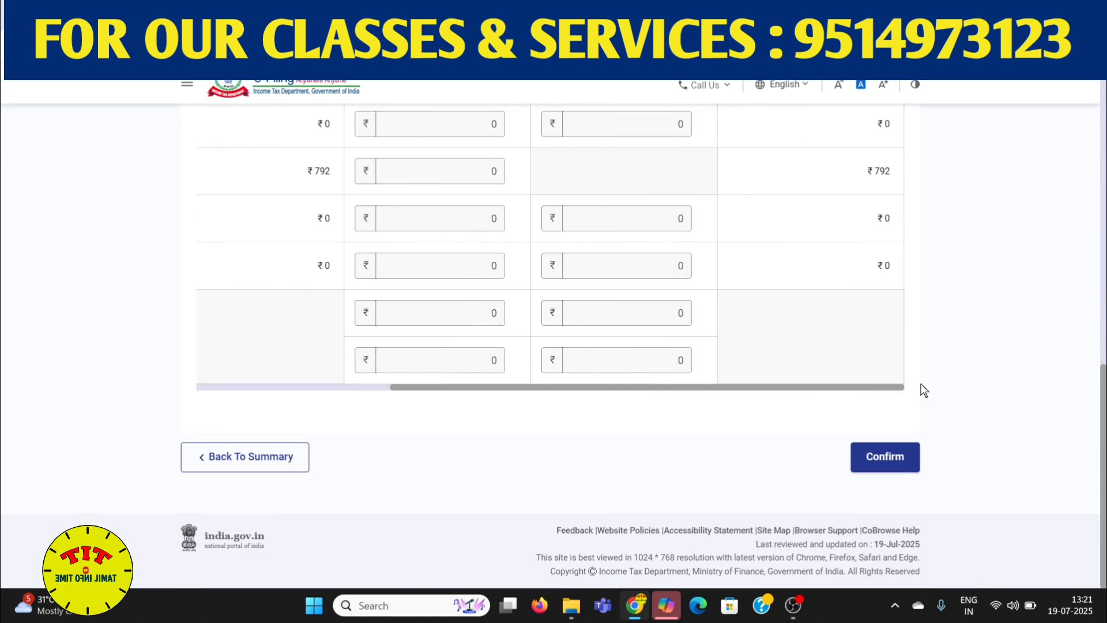
scroll(898, 287, "up", 6)
scroll(898, 288, "up", 6)
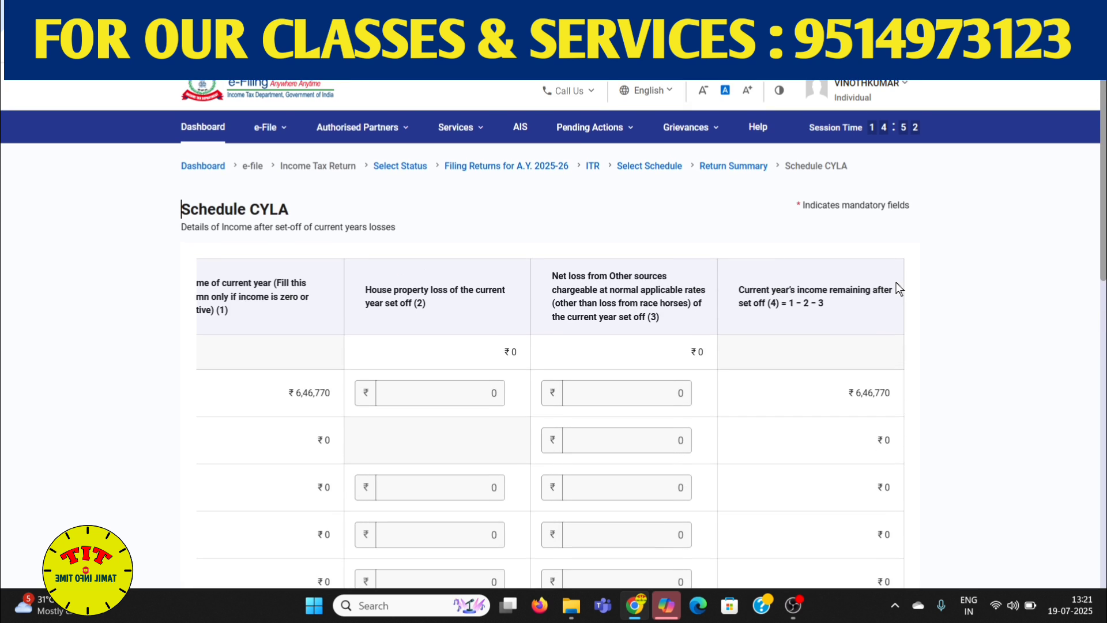
scroll(897, 289, "down", 9)
scroll(895, 345, "down", 3)
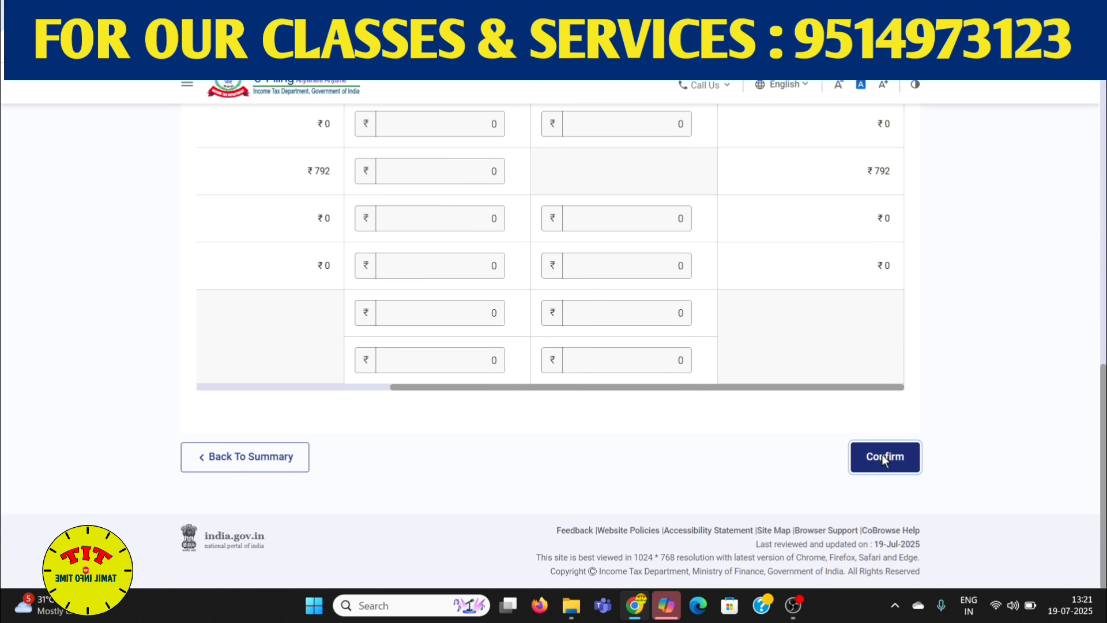
left_click(884, 455)
Open Schedule 80C and add a breakup entry with an eligible amount of 150000 and placeholder x characters as the policy number
scroll(470, 428, "down", 1)
scroll(469, 428, "up", 4)
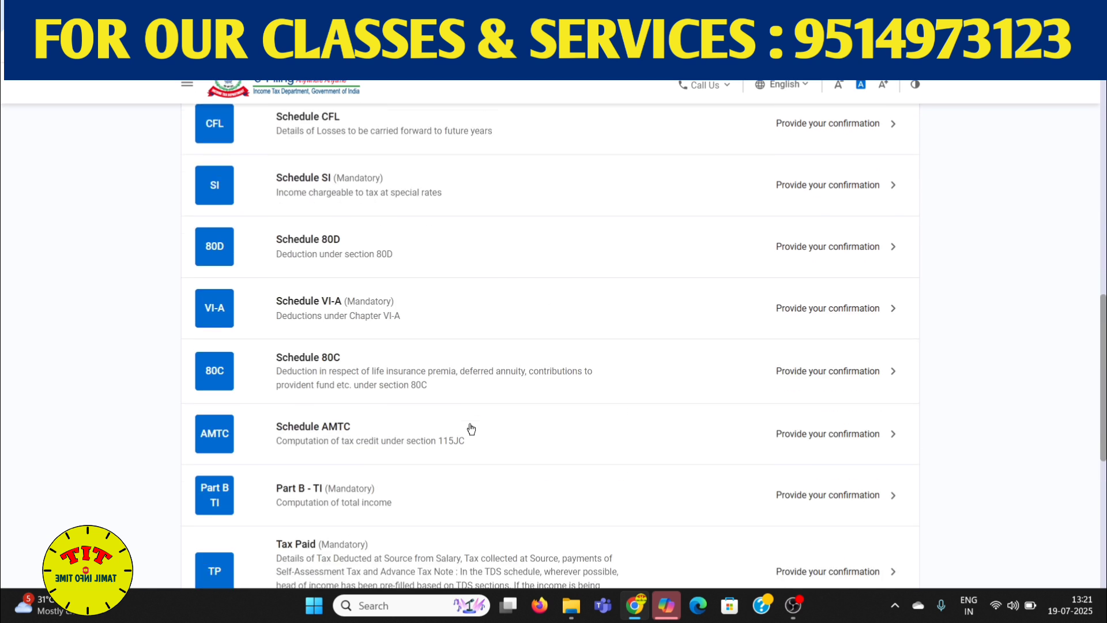
scroll(493, 353, "down", 3)
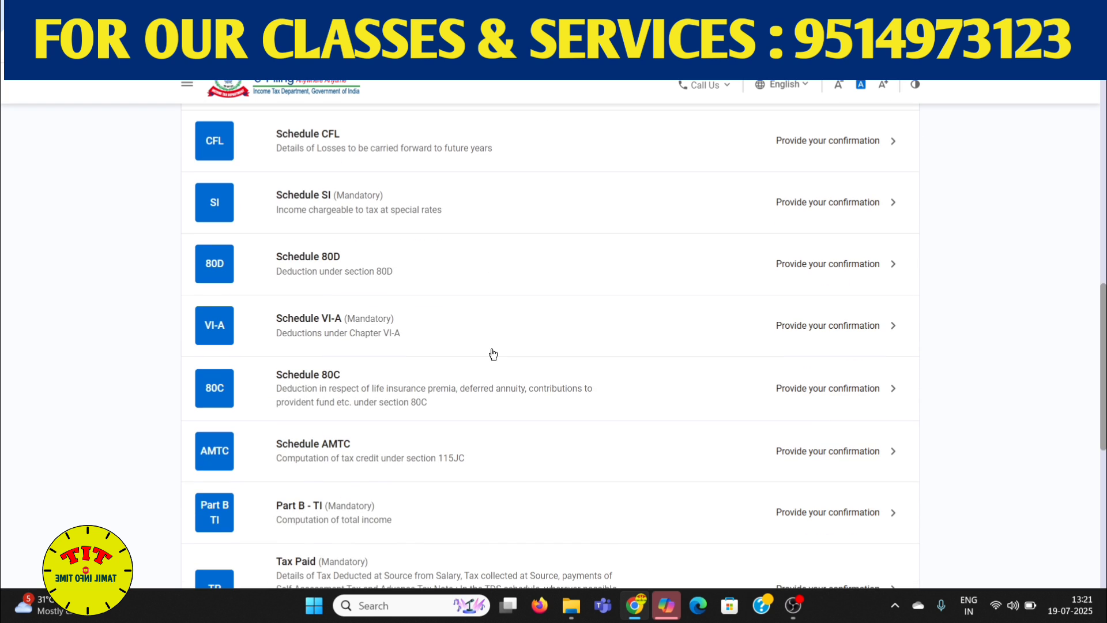
left_click(484, 397)
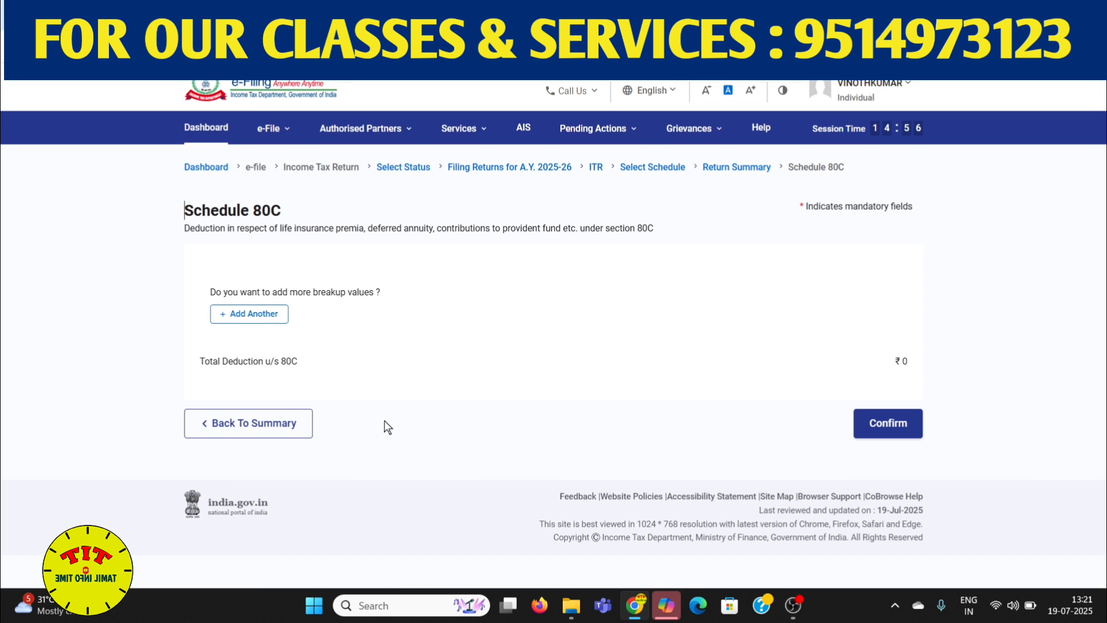
left_click(247, 313)
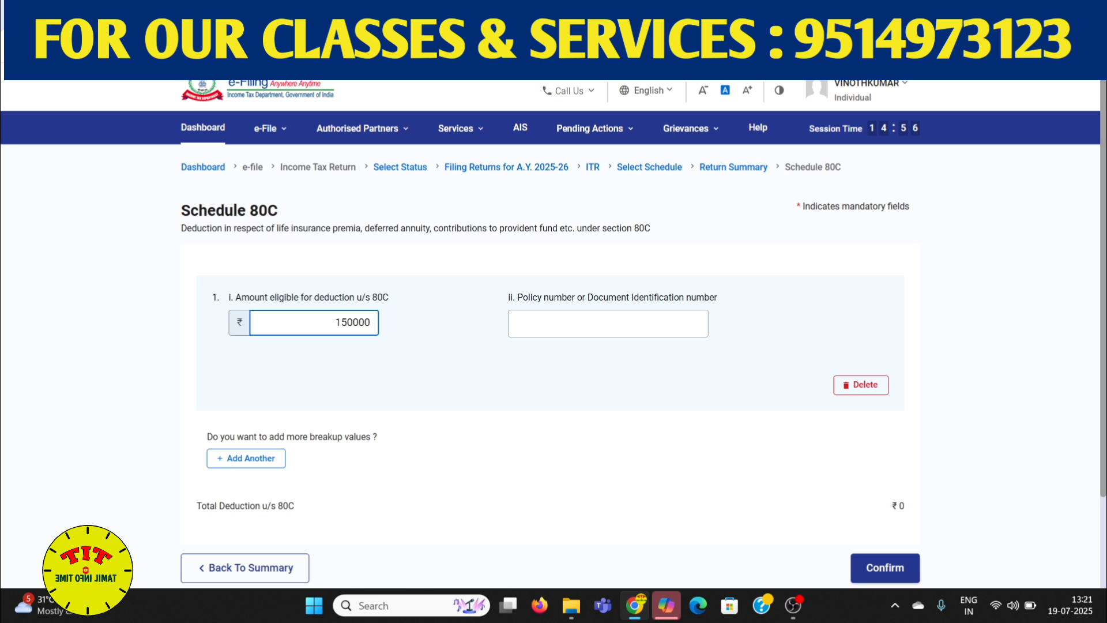
left_click(516, 322)
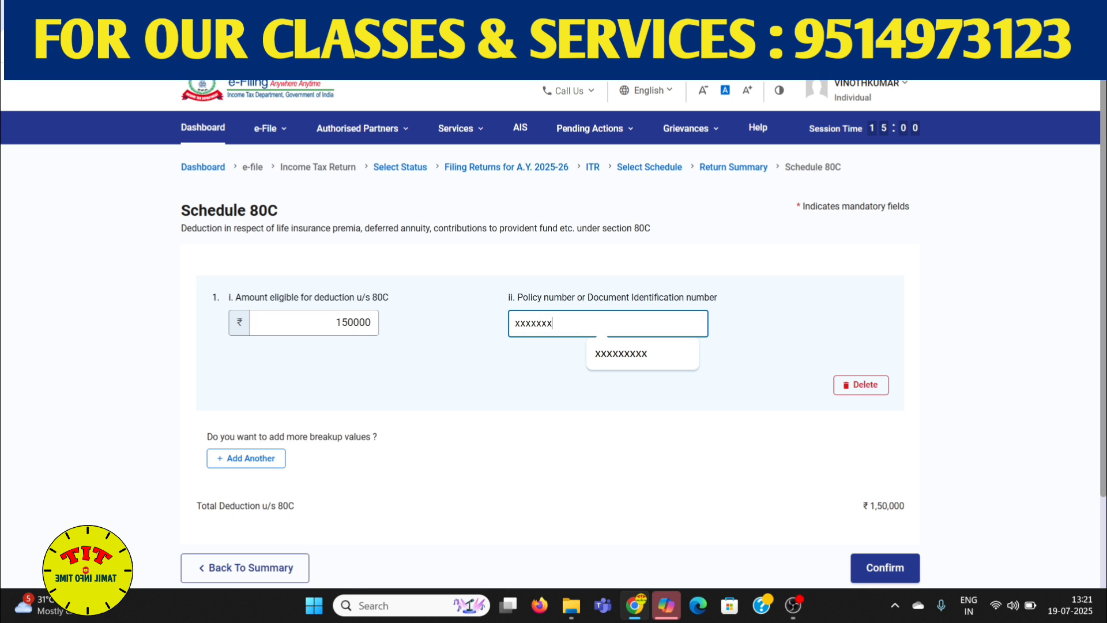
type("xxxxxxxxxxx")
left_click(680, 403)
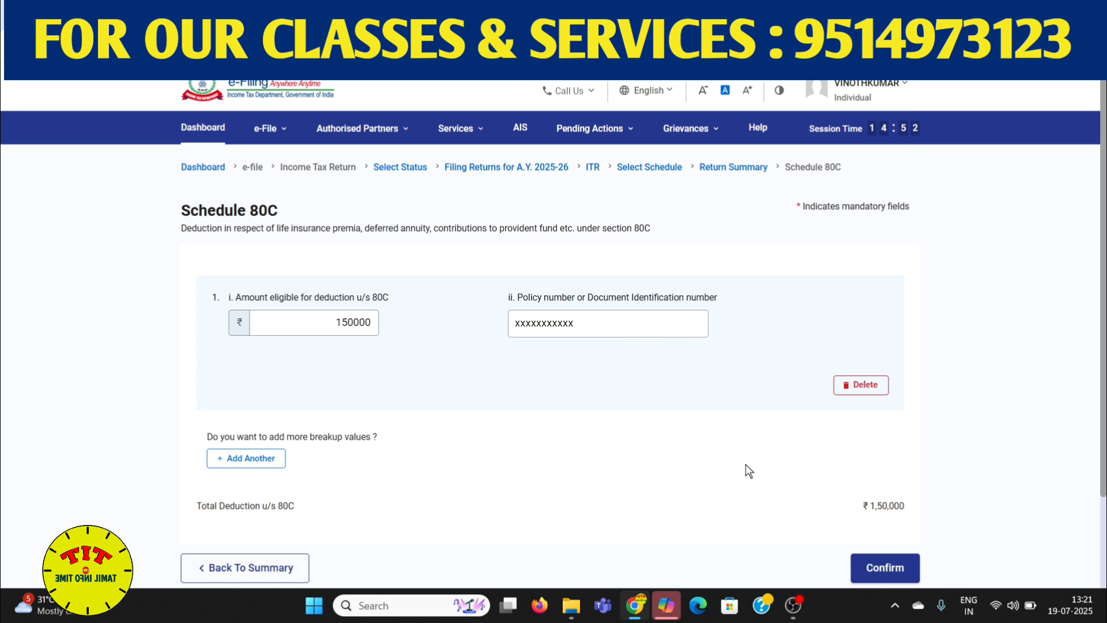
Confirm Schedule 80C, and open and confirm Schedule 80D without adding any health insurance or medical expenditure amounts
left_click(888, 567)
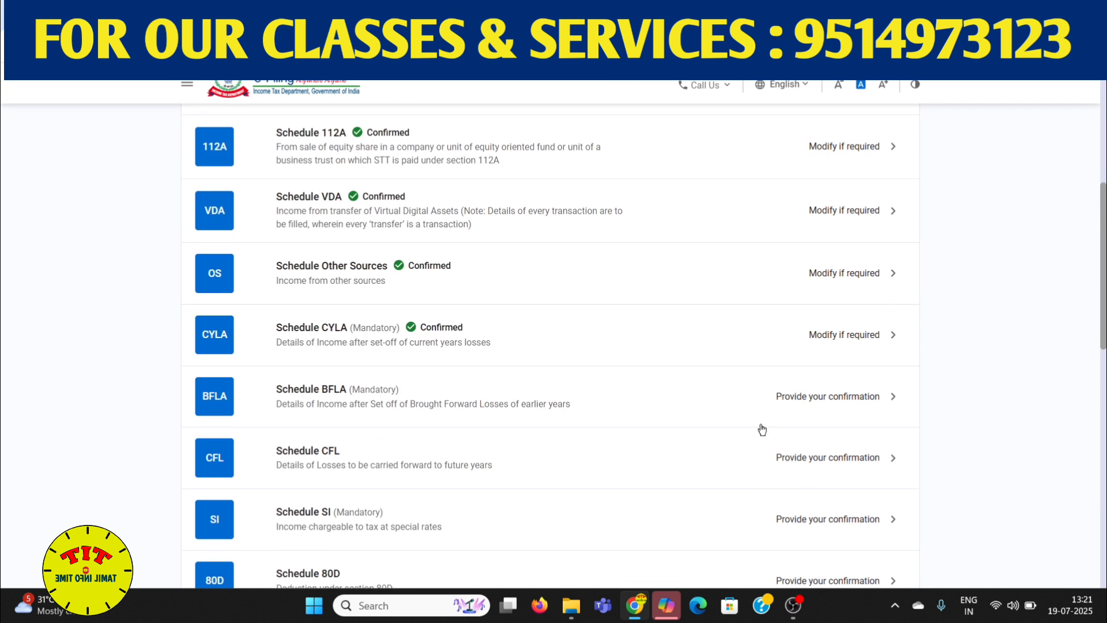
left_click(541, 301)
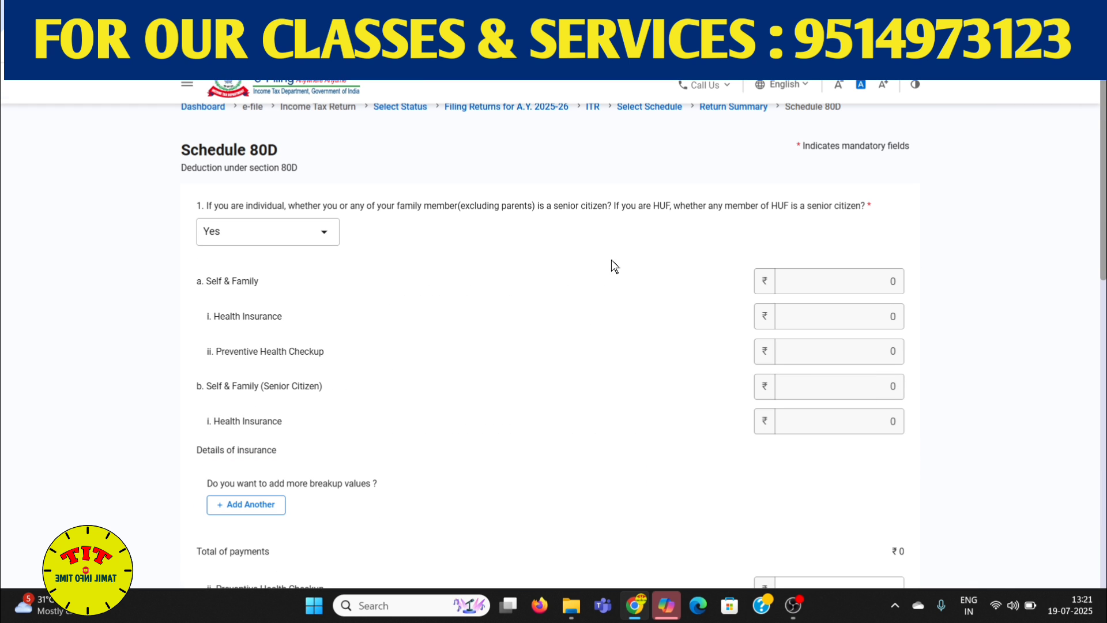
scroll(508, 248, "down", 3)
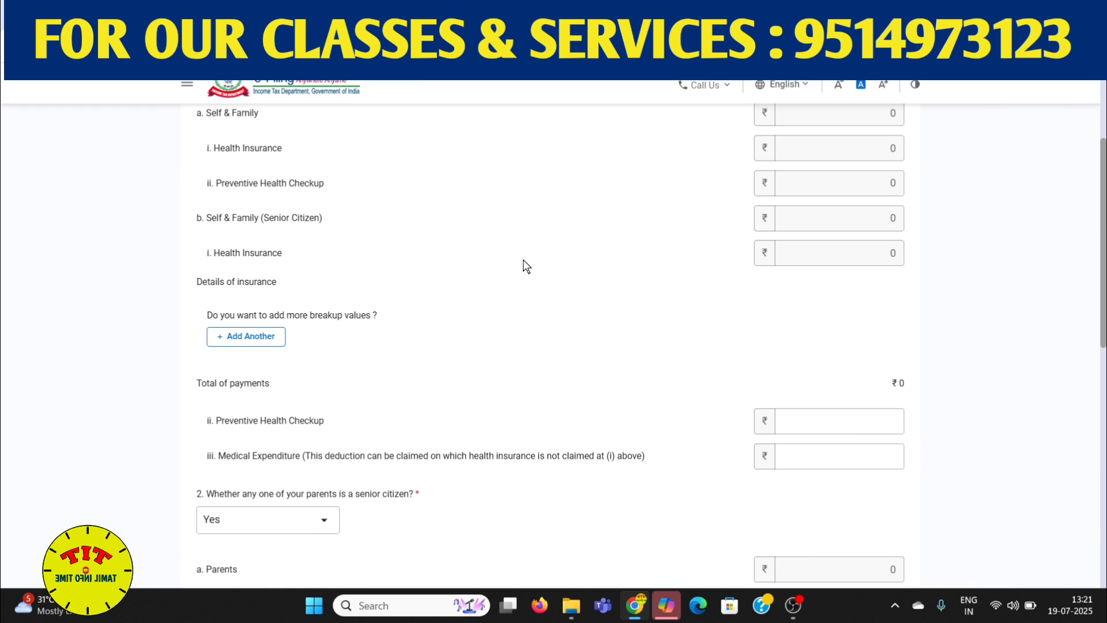
scroll(794, 366, "down", 10)
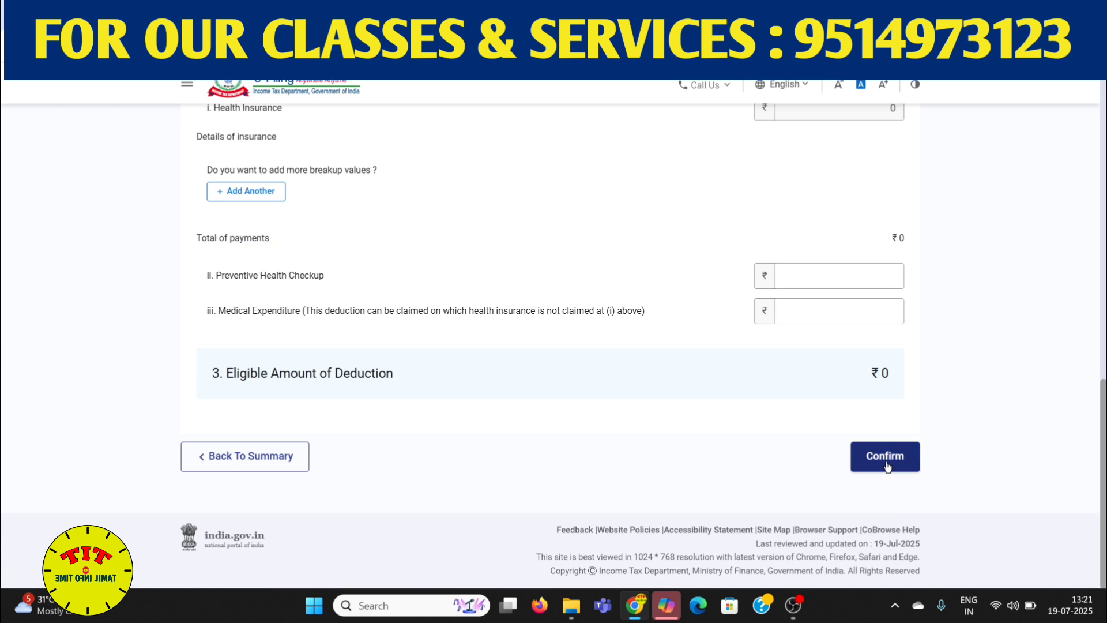
left_click(885, 456)
Open Part B - TI, review the computation of total income from salaries through deemed income, and confirm the schedule
scroll(531, 370, "down", 5)
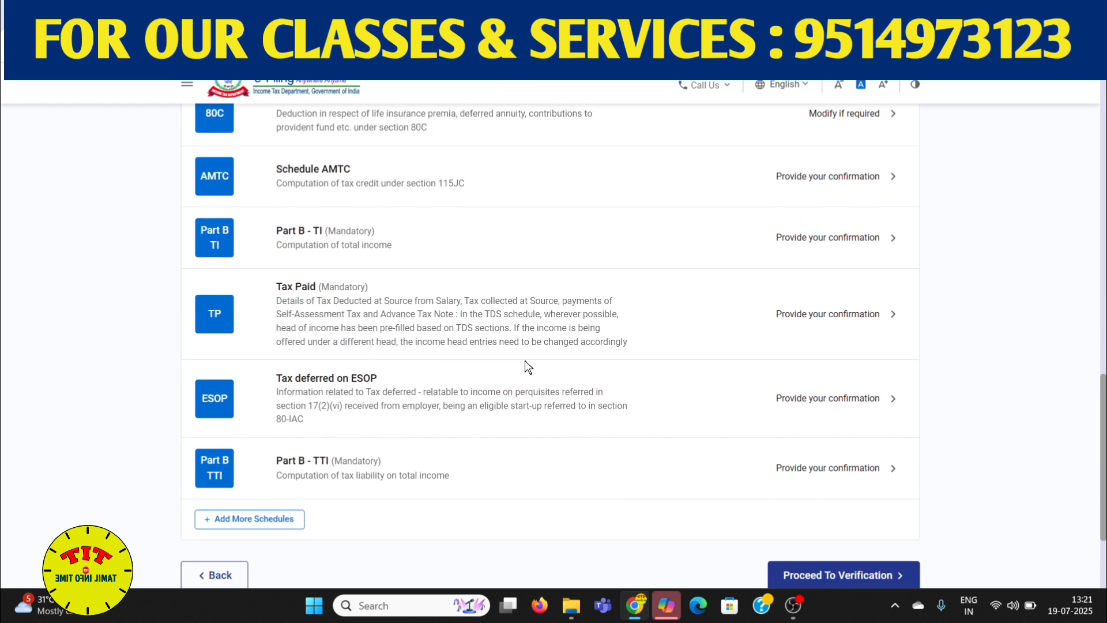
scroll(525, 361, "up", 2)
left_click(588, 377)
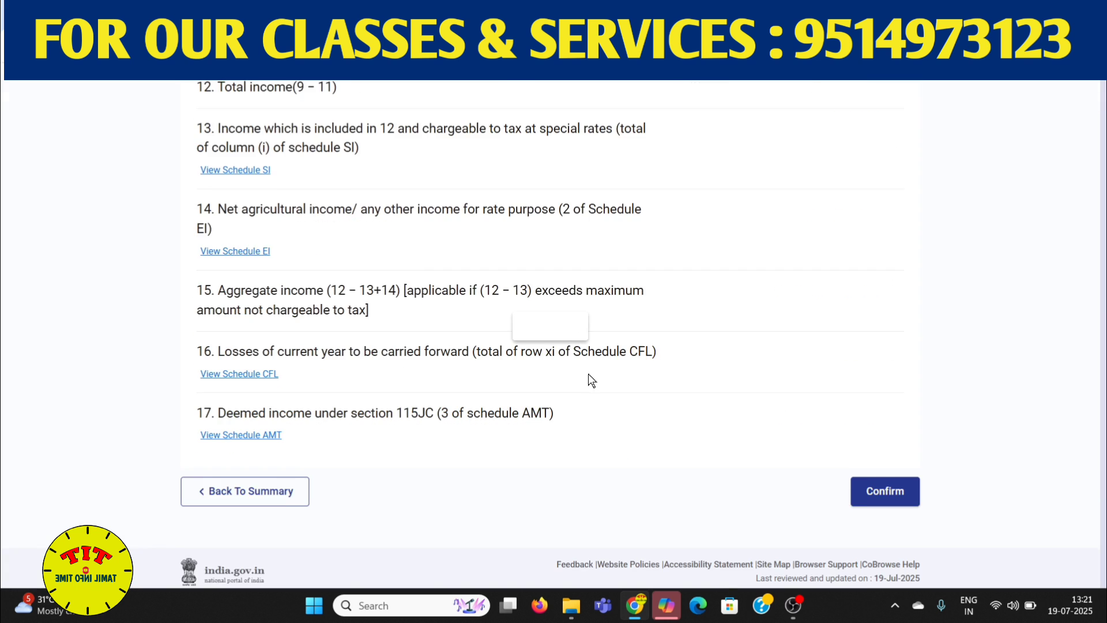
scroll(588, 380, "up", 12)
scroll(859, 254, "down", 2)
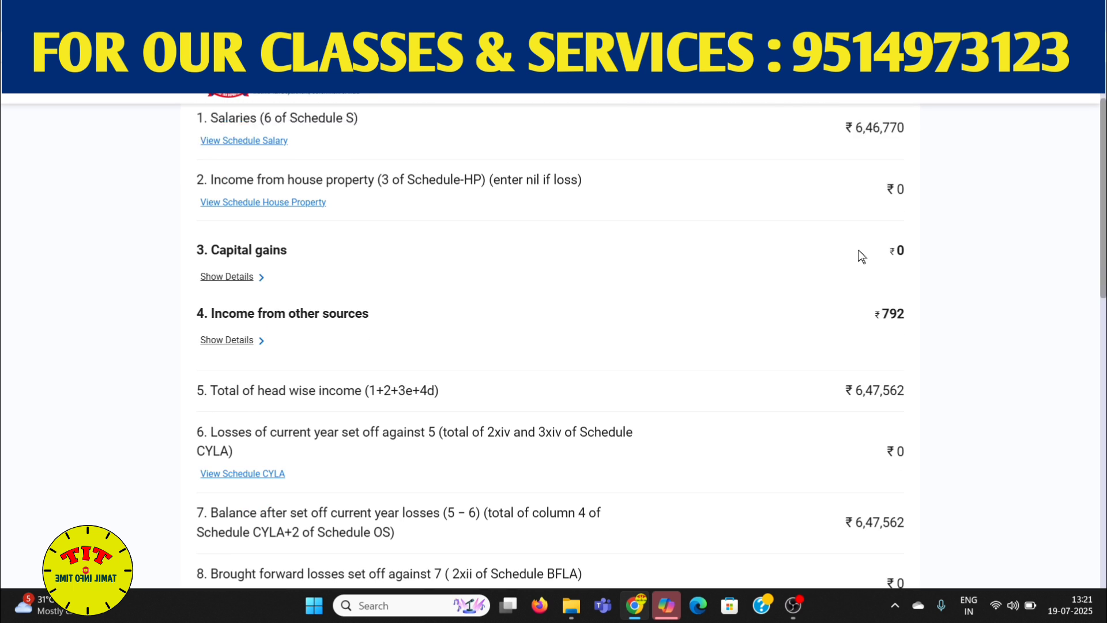
scroll(861, 257, "down", 8)
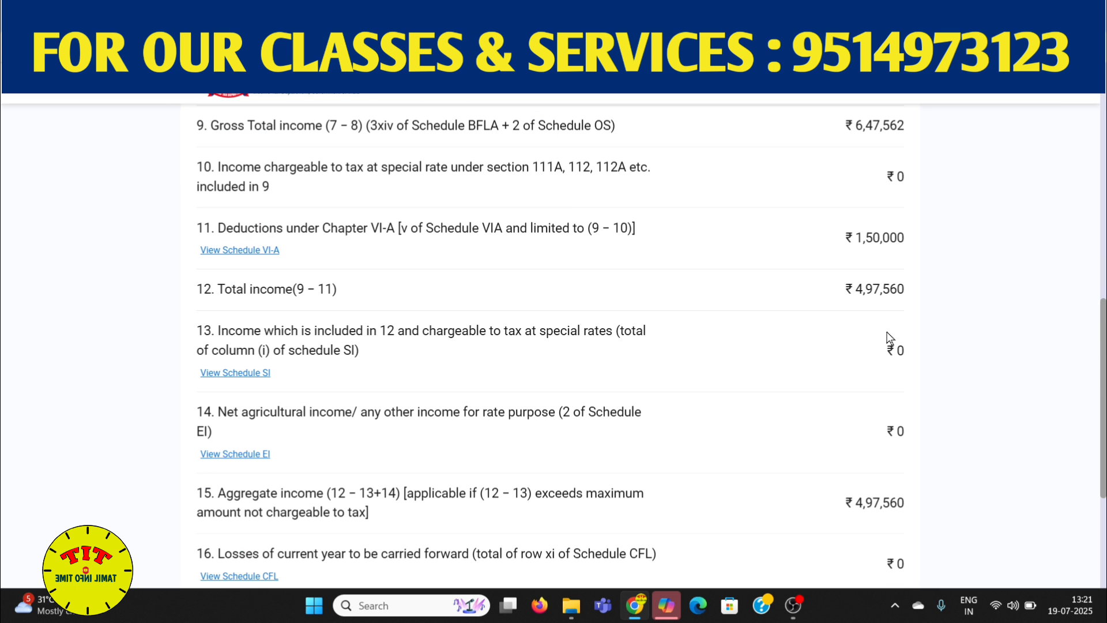
scroll(888, 337, "down", 5)
left_click(882, 454)
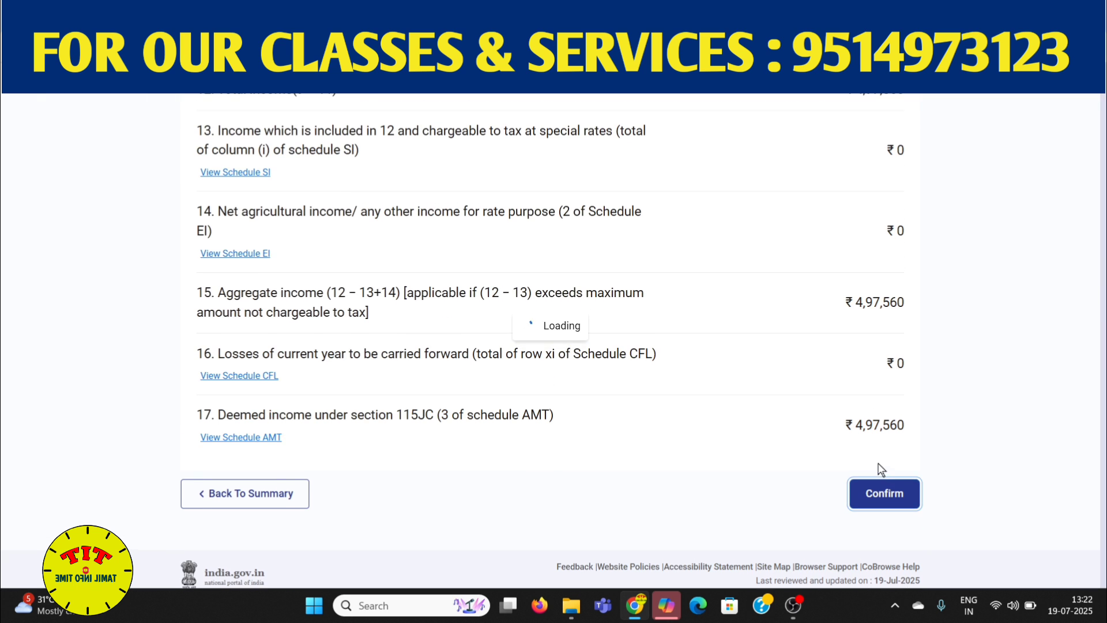
Open Part B - TTI, review the tax liability, taxes paid and refund, and confirm it with the foreign assets answer kept at No
scroll(655, 375, "down", 5)
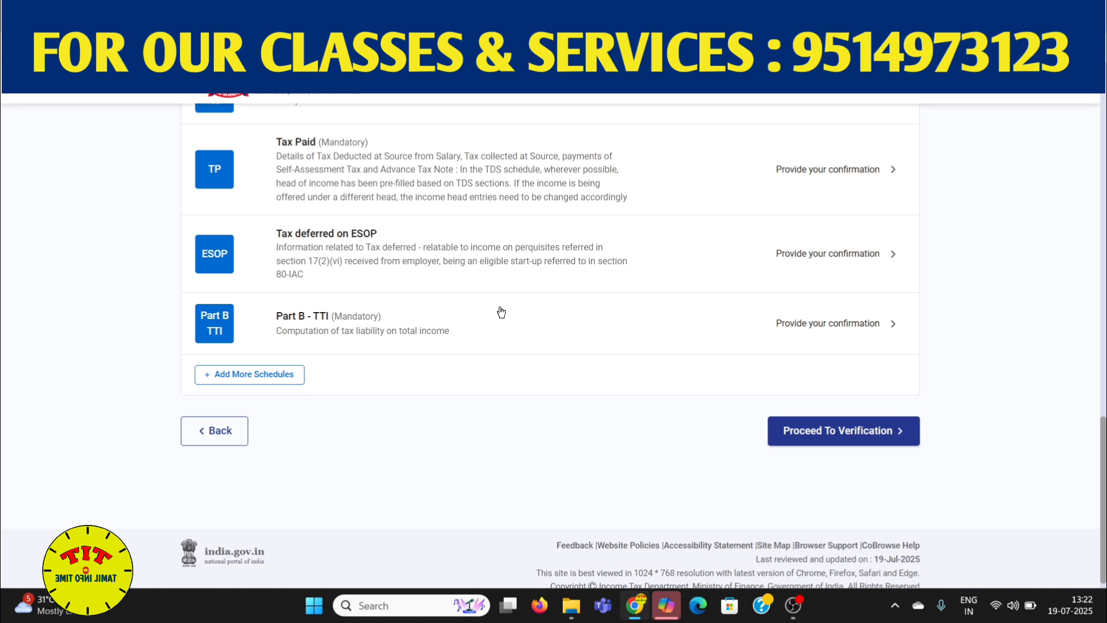
left_click(477, 328)
scroll(639, 329, "up", 5)
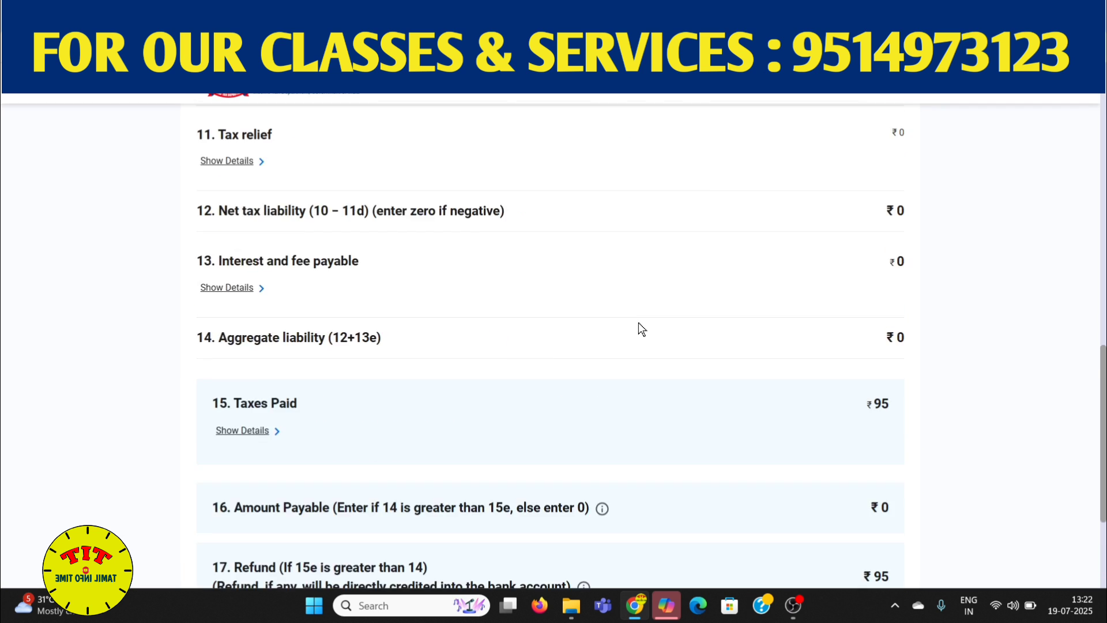
scroll(855, 302, "up", 10)
scroll(877, 289, "down", 12)
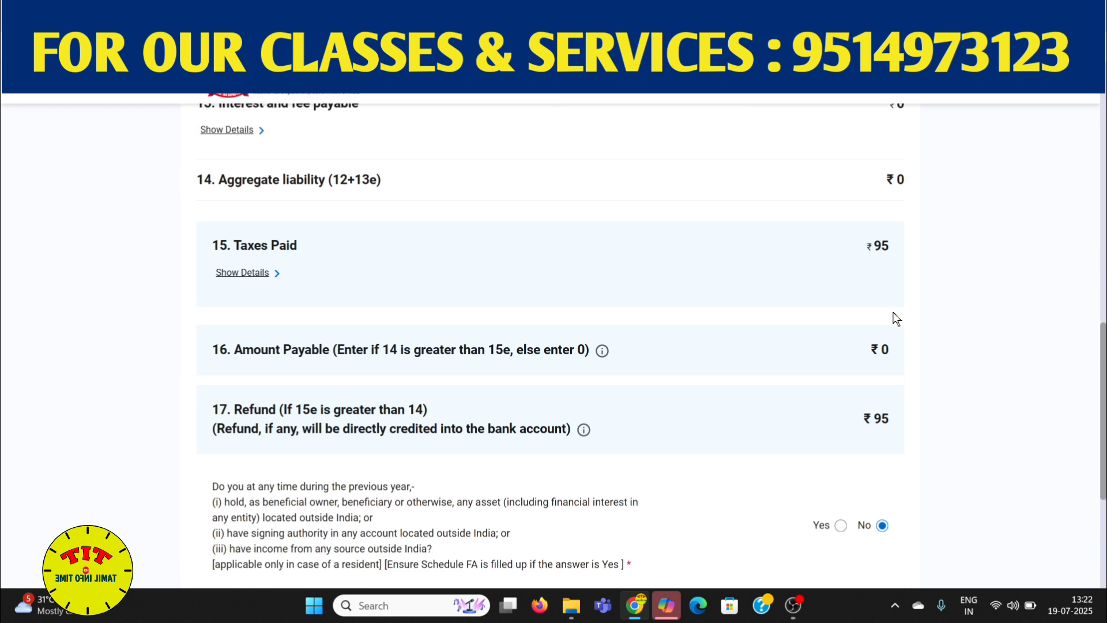
scroll(897, 320, "down", 1)
scroll(1039, 354, "down", 3)
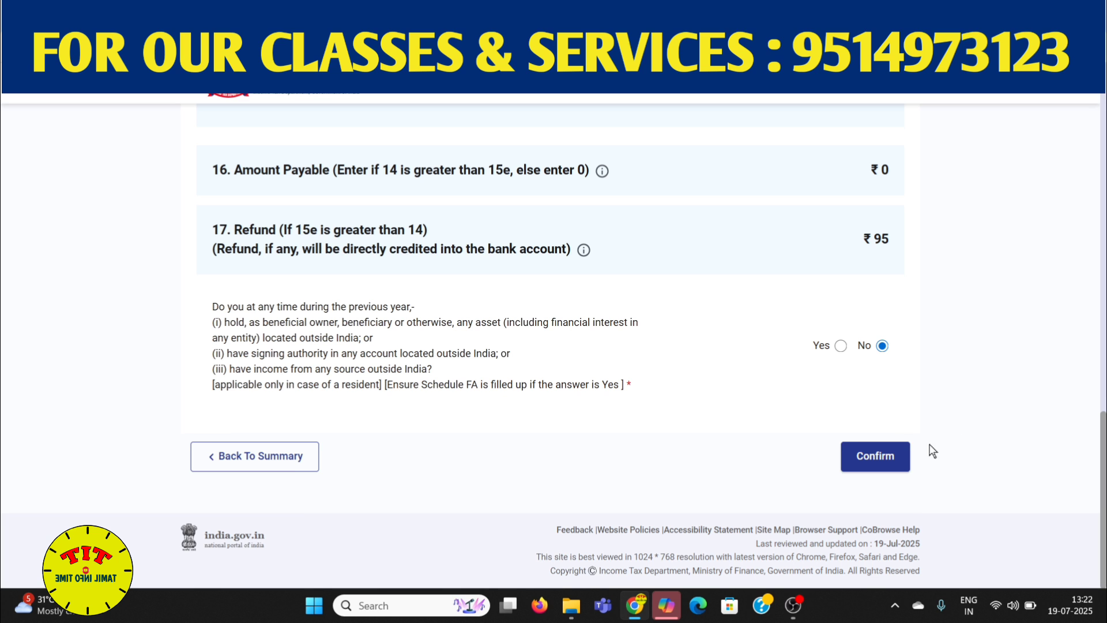
left_click(897, 459)
Check the confirmation status of the schedules in the return summary and proceed to the return's verification
scroll(891, 339, "down", 3)
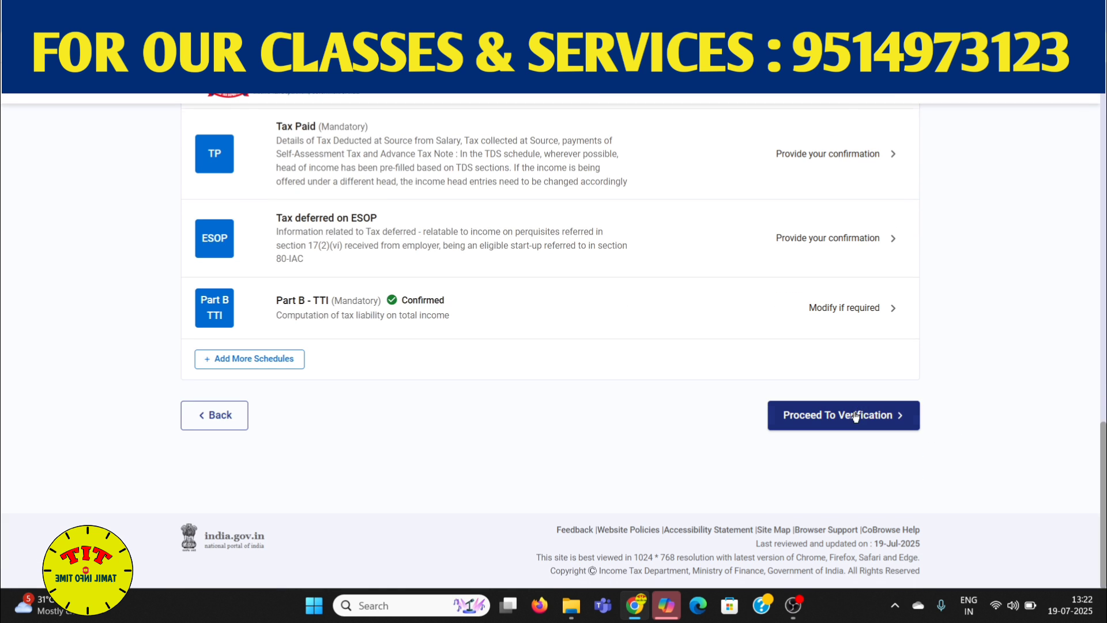
scroll(813, 346, "up", 10)
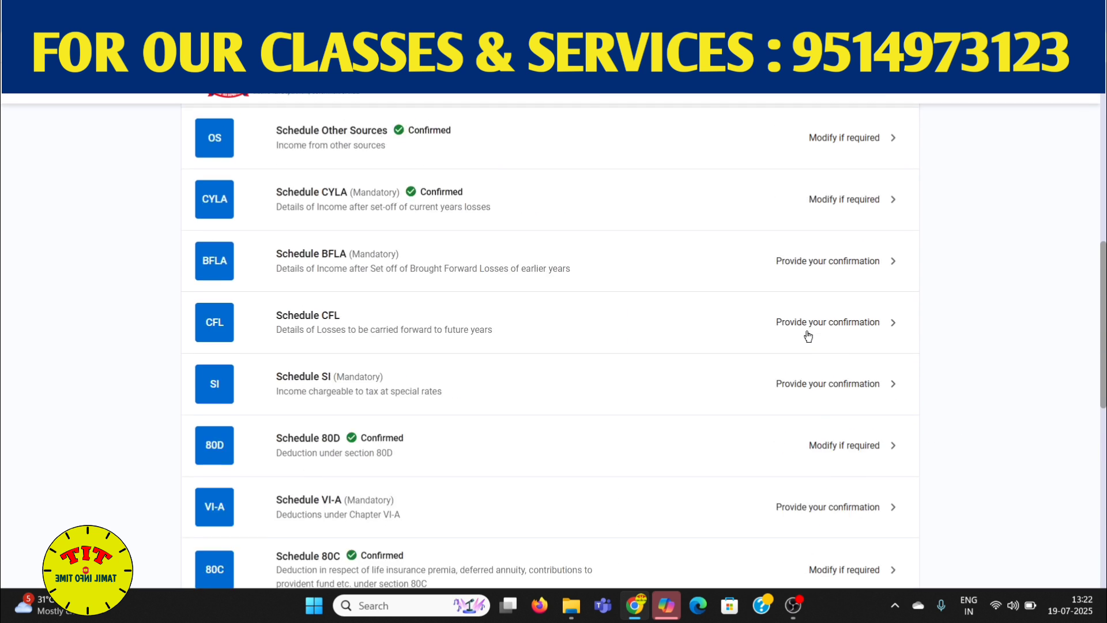
scroll(808, 336, "down", 10)
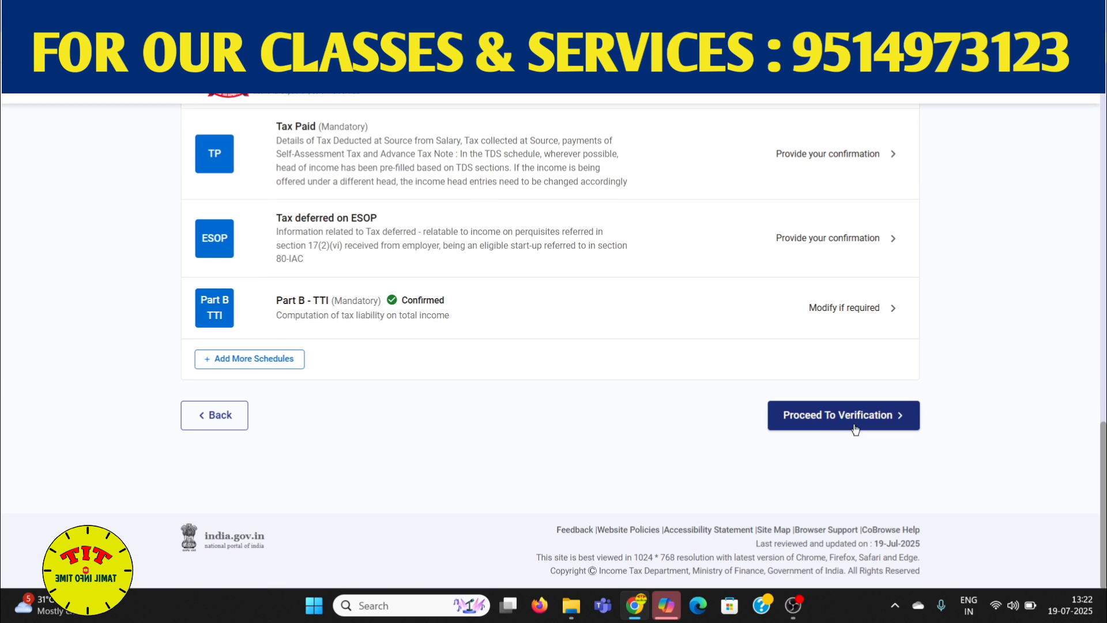
left_click(864, 420)
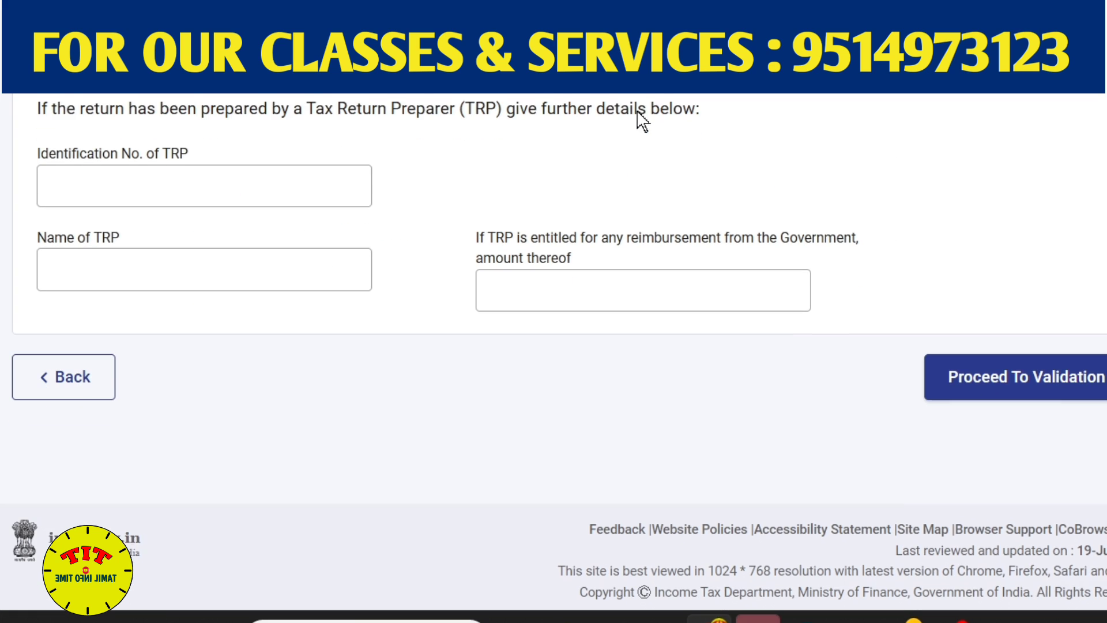
Leave the Tax Return Preparer details blank, validate the ITR-2 return, and proceed through its preview and upload level validation to verification
left_click(1078, 384)
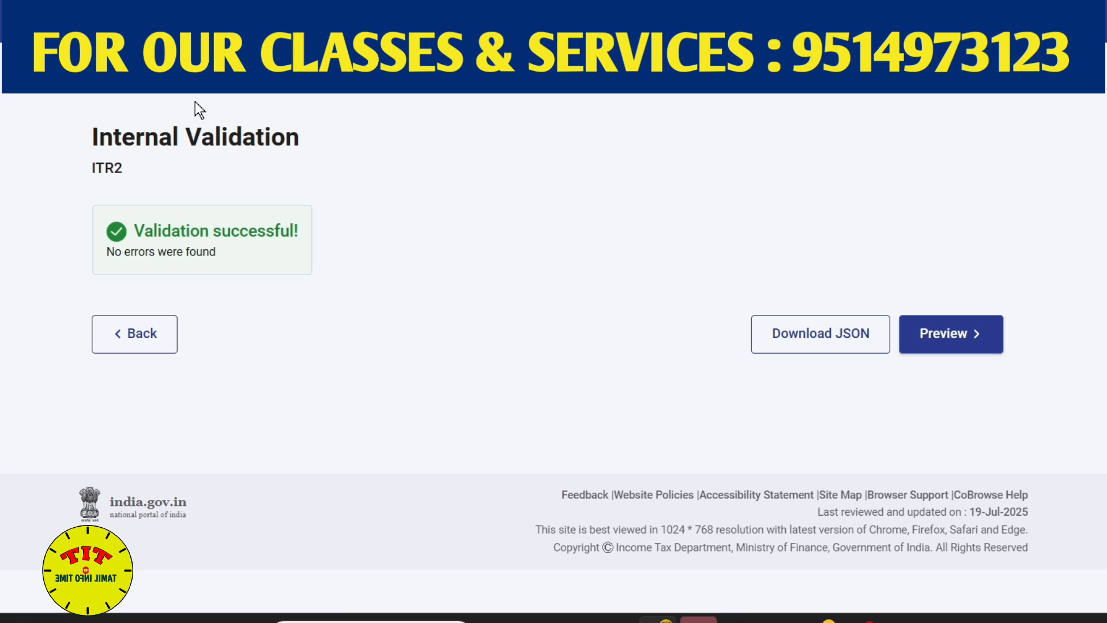
left_click(991, 341)
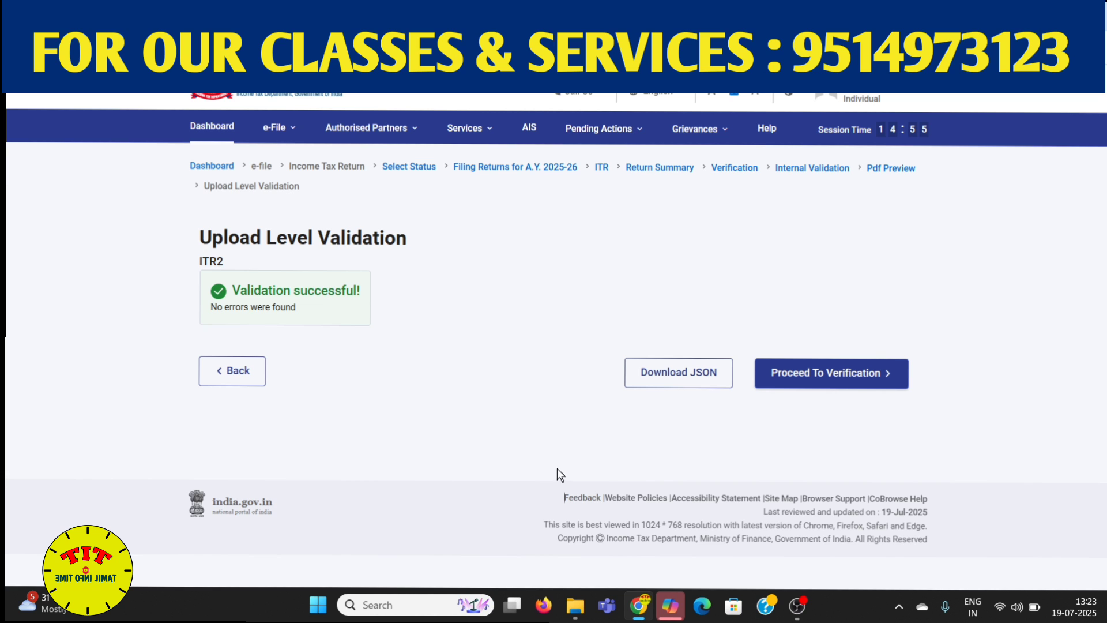
left_click(857, 379)
Choose E-Verify Now as the verification method and continue to the e-verification options
scroll(541, 367, "down", 2)
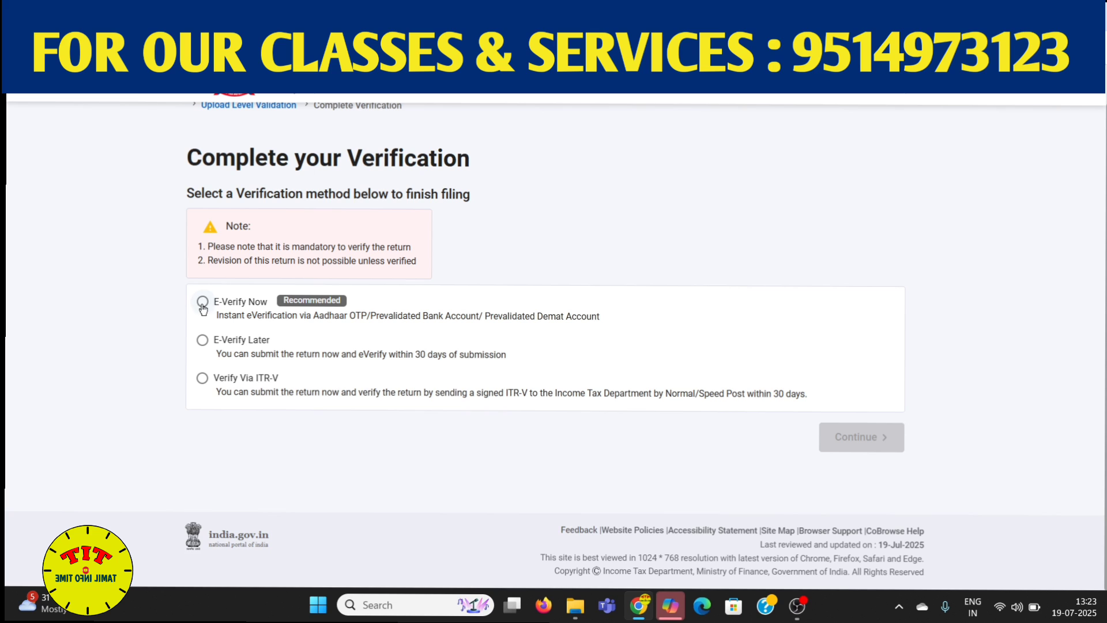
left_click(202, 303)
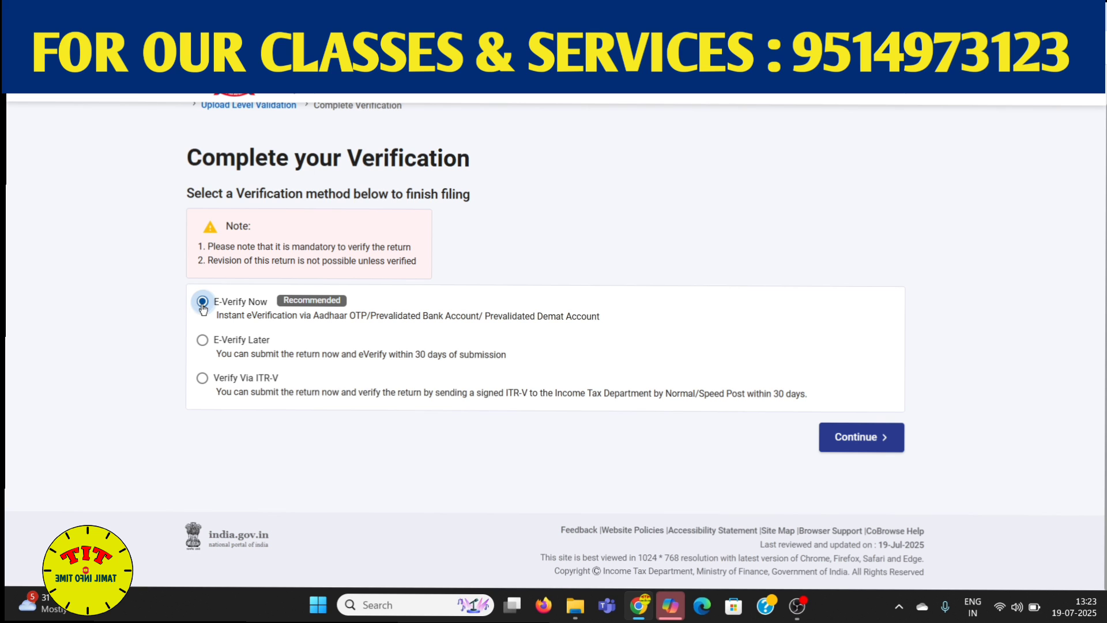
left_click(861, 437)
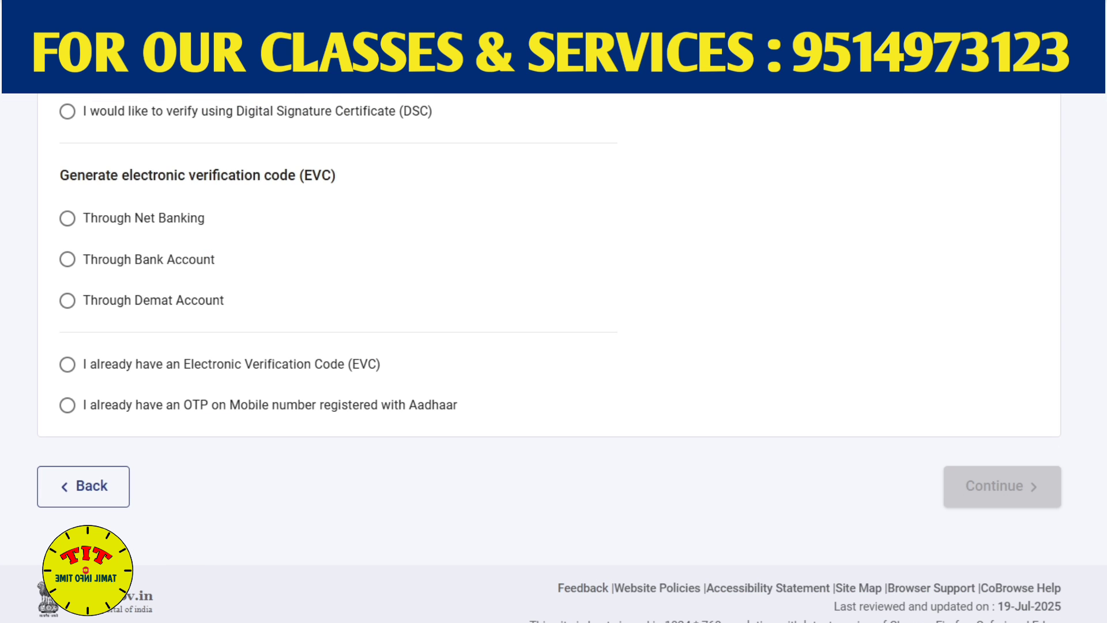